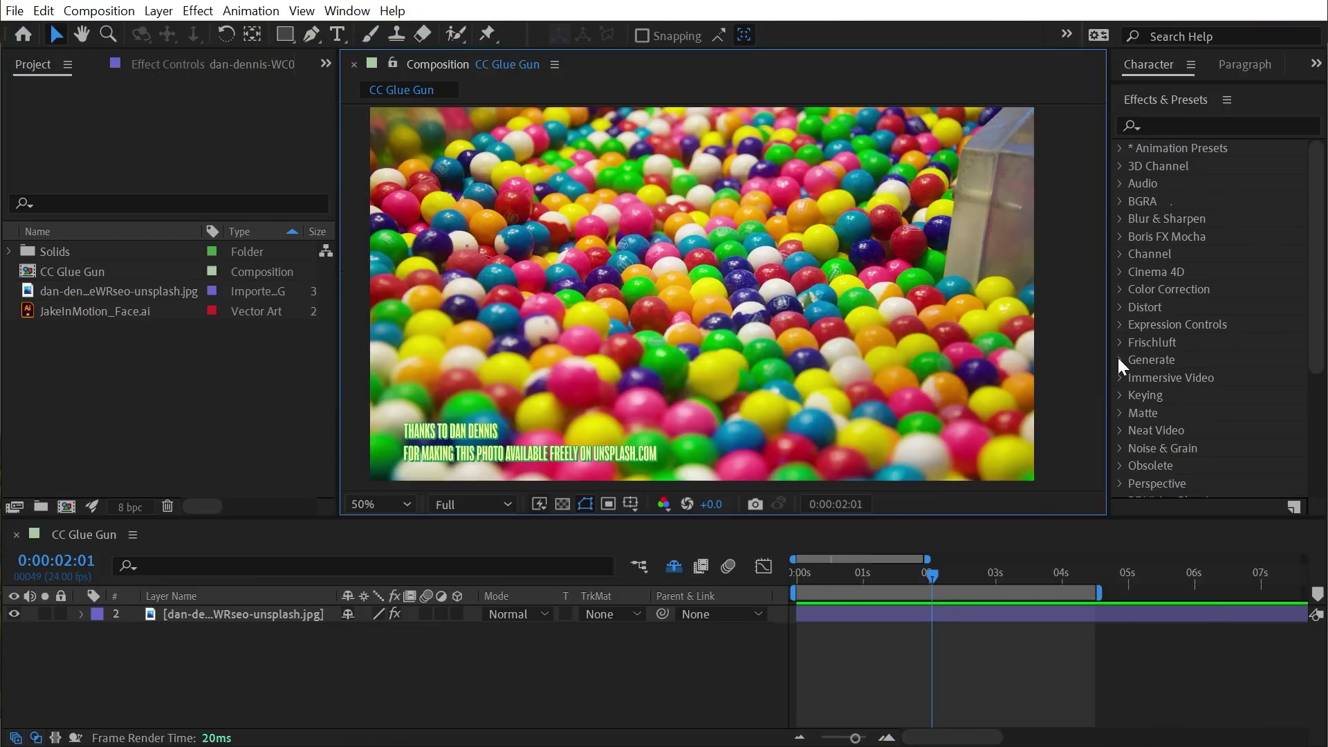
Try the CC Glue Gun effect directly on the photo layer, and remove the effect from it
left_click(1118, 358)
left_click_drag(1214, 256, 239, 614)
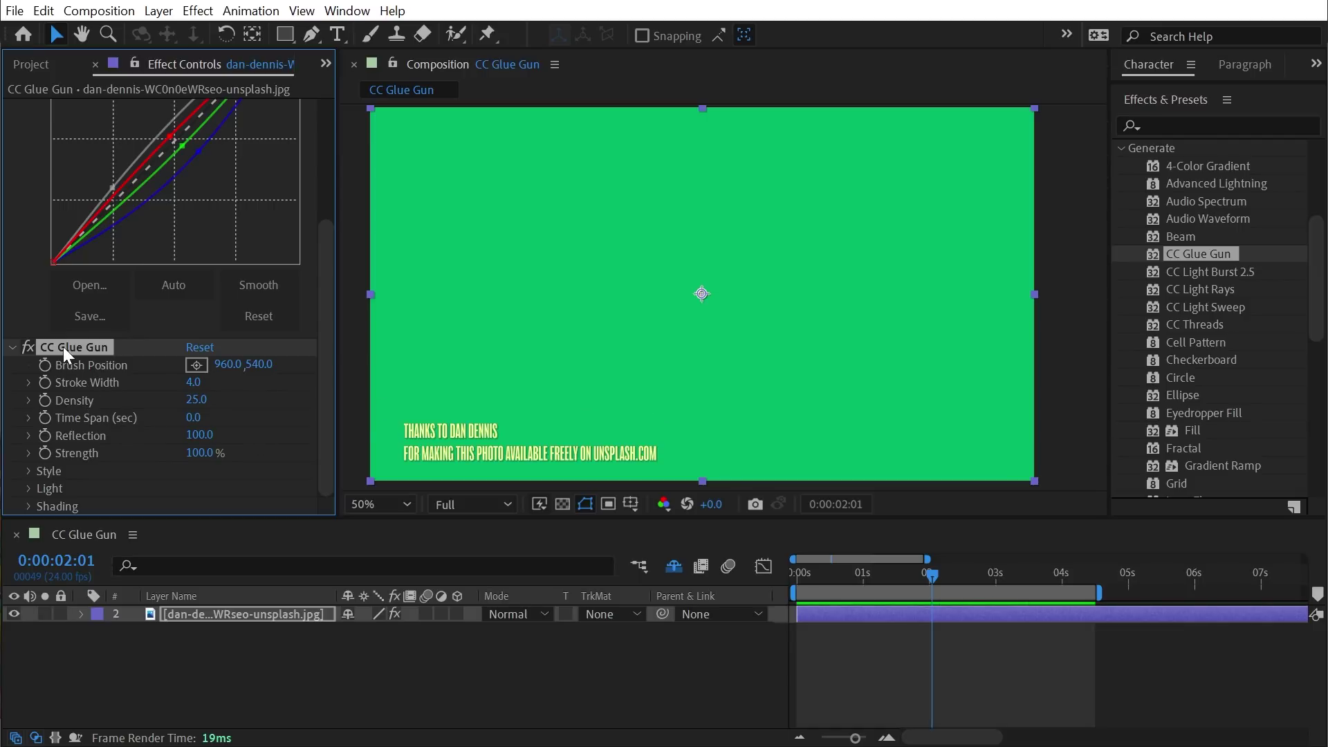
key("Delete")
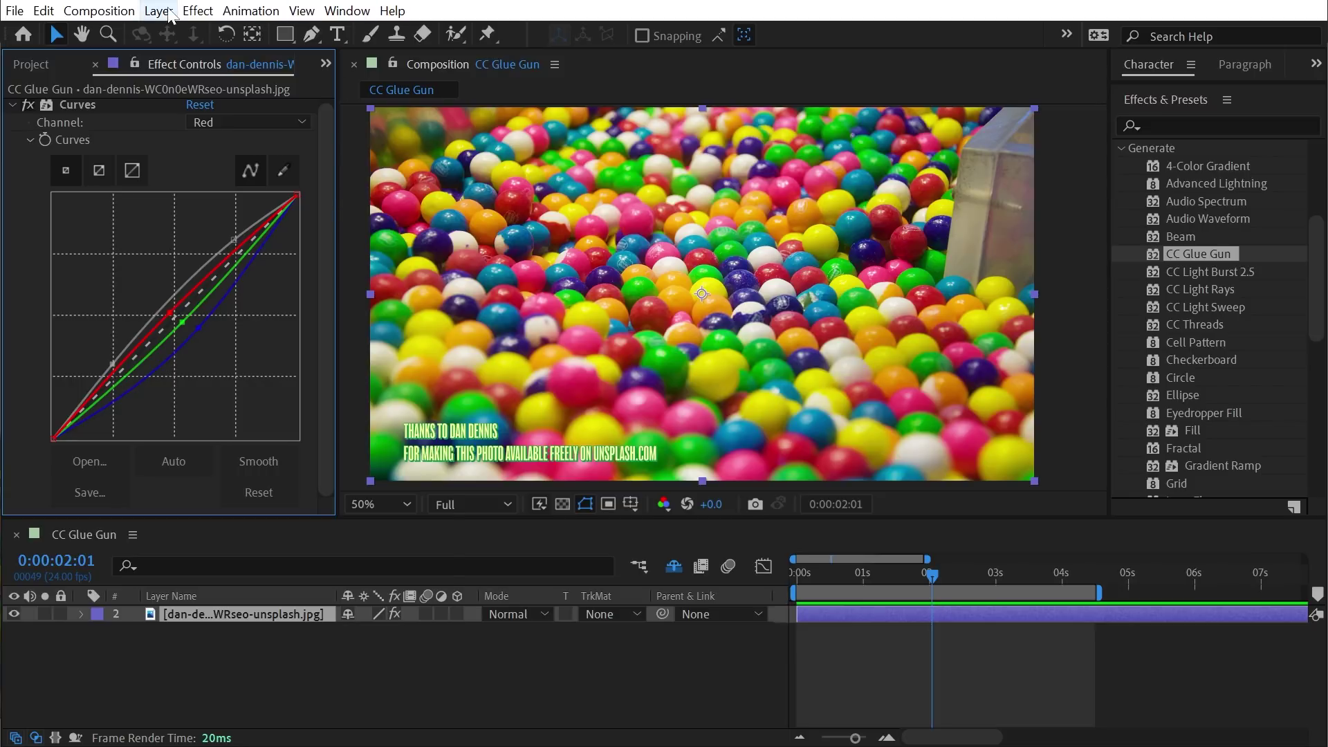
Create an adjustment layer above the photo and apply the CC Glue Gun effect to it
left_click(158, 10)
mouse_move(178, 43)
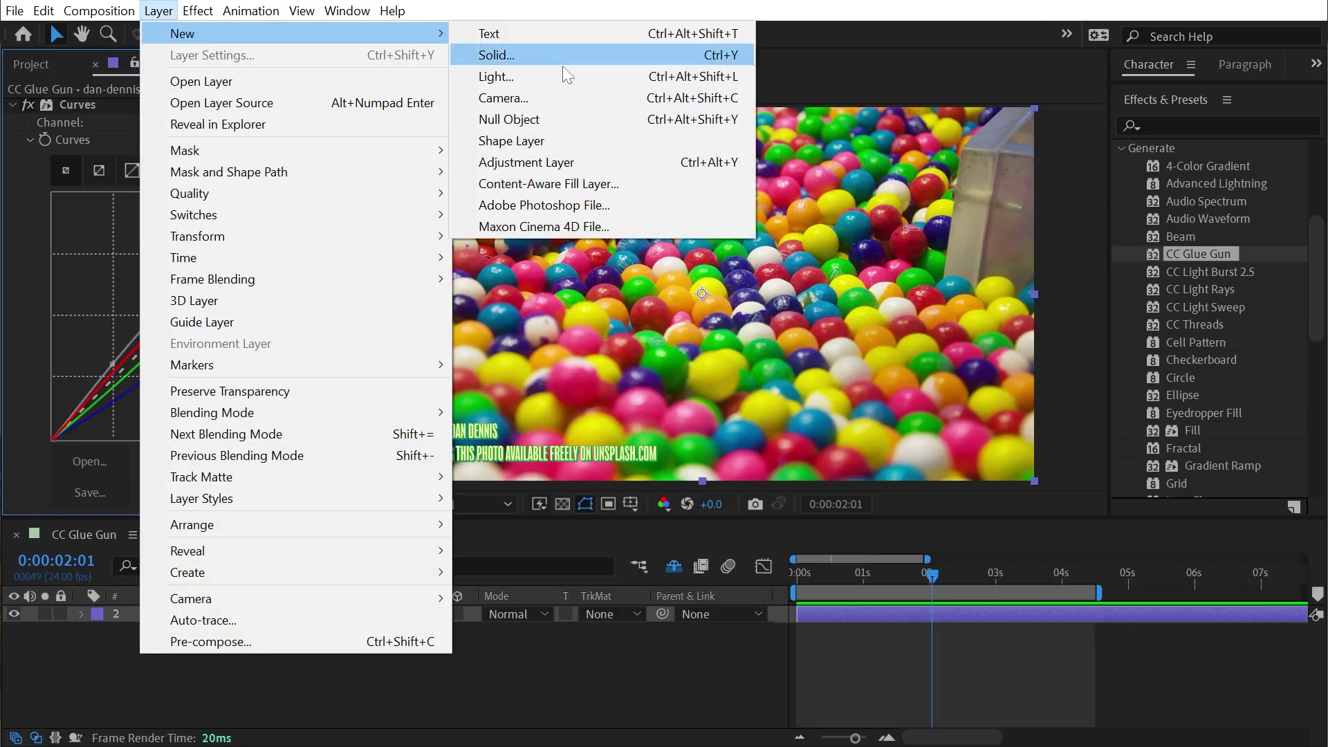
left_click(563, 157)
left_click(218, 615)
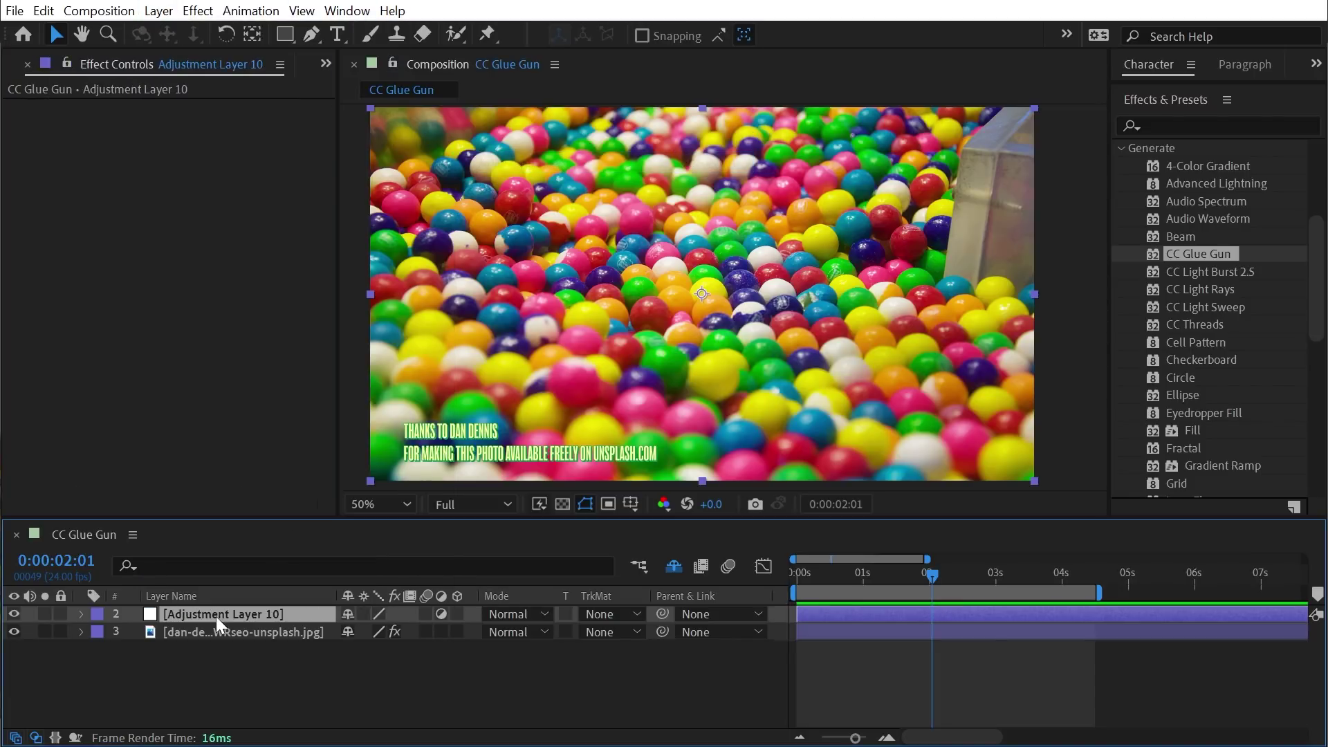
double_click(1197, 259)
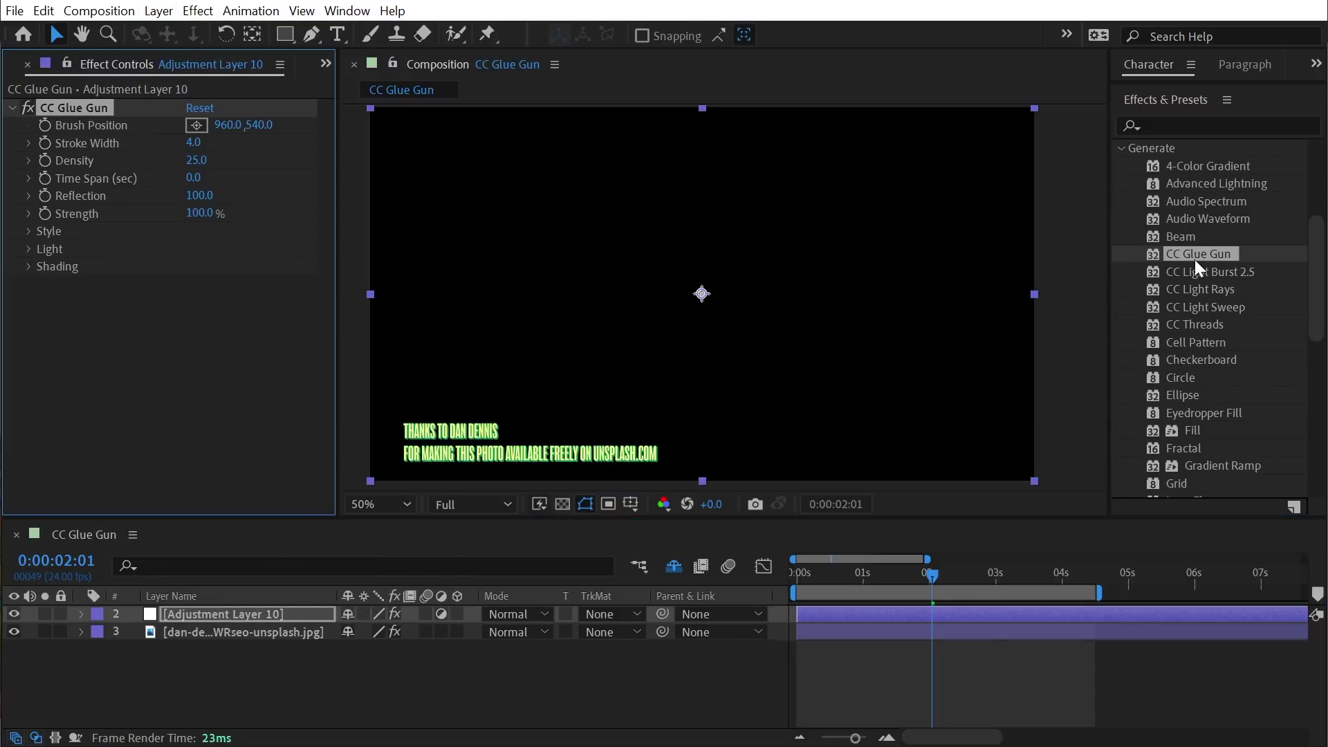
left_click(562, 504)
left_click(562, 504)
Go to the start of the composition and move the CC Glue Gun brush position to about 366, 352
left_click_drag(932, 576, 605, 616)
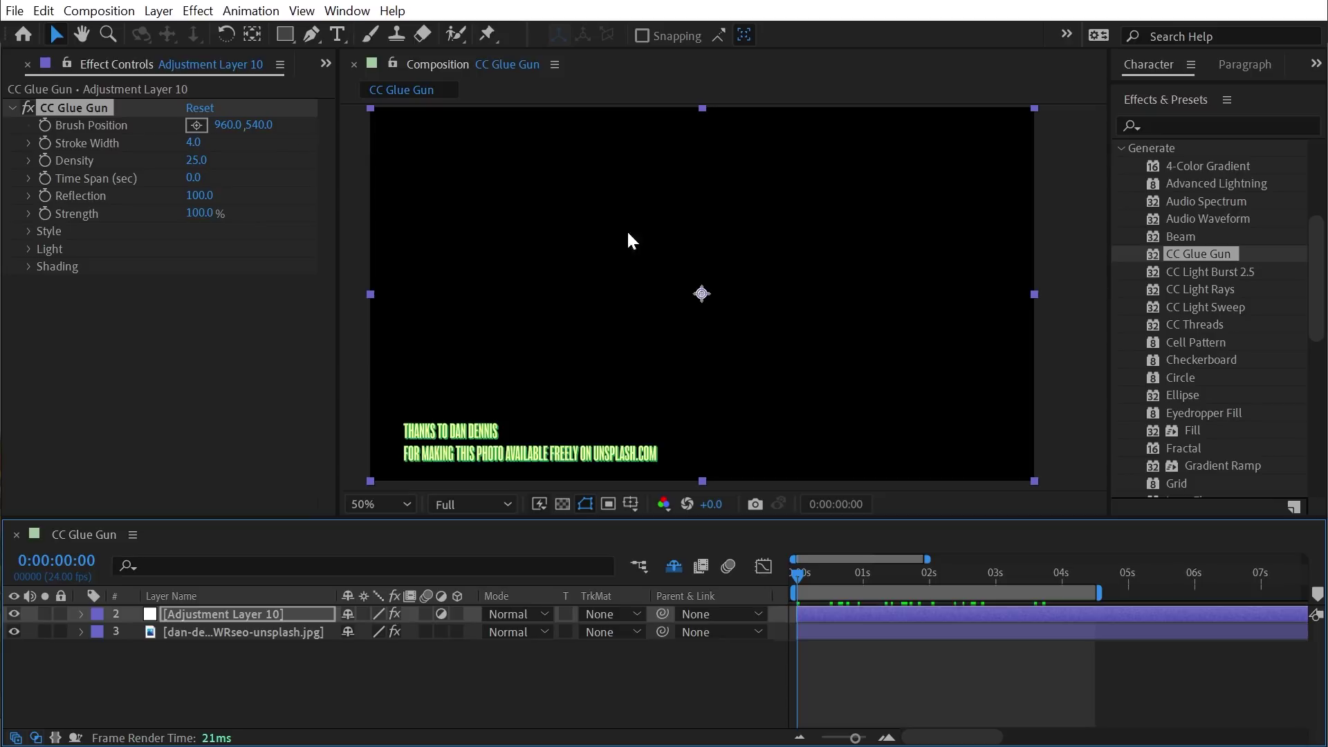
mouse_move(701, 294)
left_mouse_down()
mouse_move(491, 213)
mouse_move(498, 230)
mouse_move(978, 368)
mouse_move(939, 367)
left_mouse_up()
left_click(899, 674)
scroll(475, 206, "up", 2)
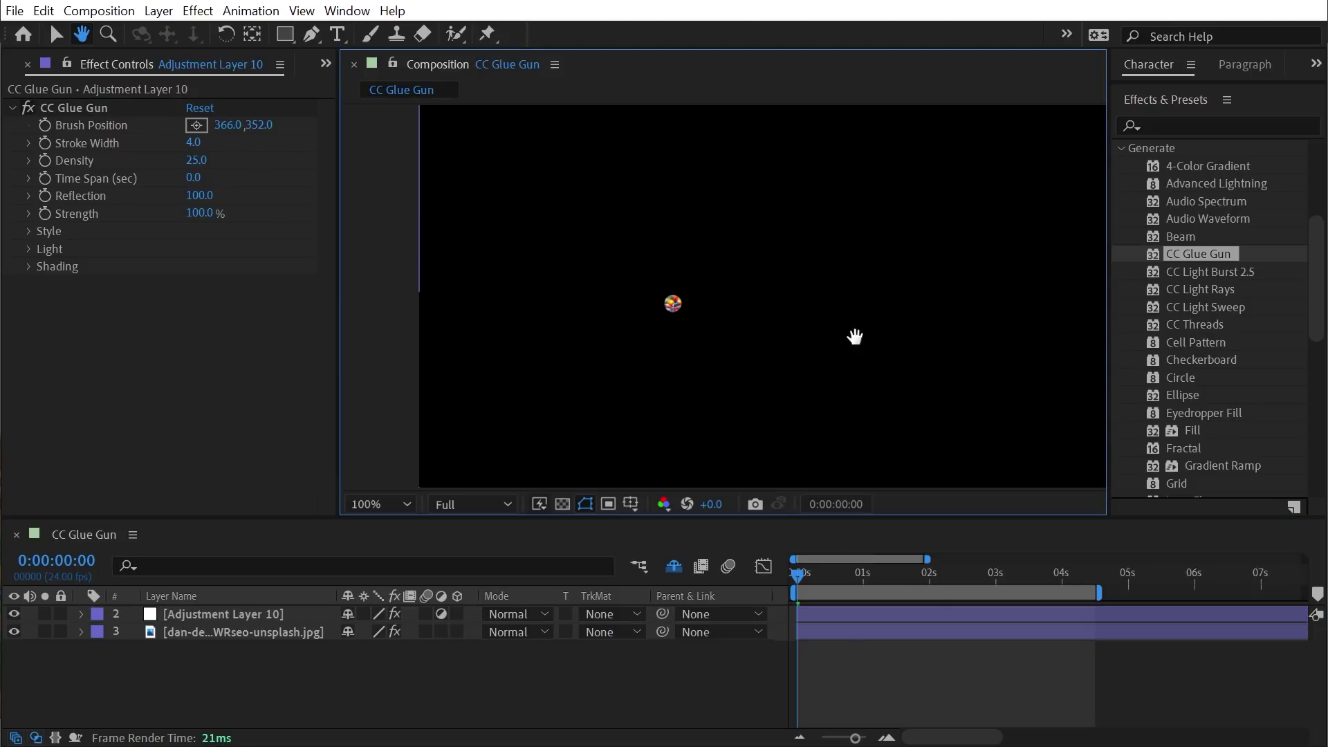
scroll(675, 308, "up", 4)
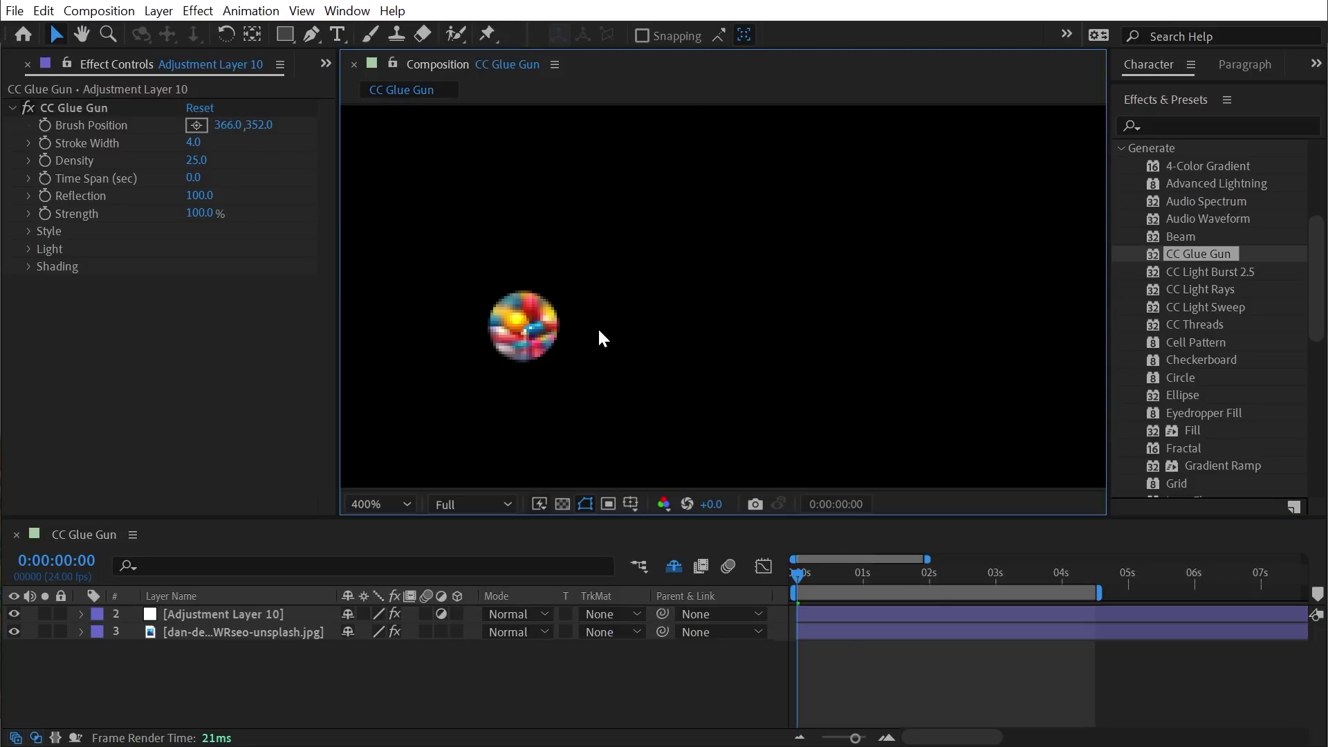
scroll(599, 332, "down", 3)
left_click_drag(863, 359, 689, 299)
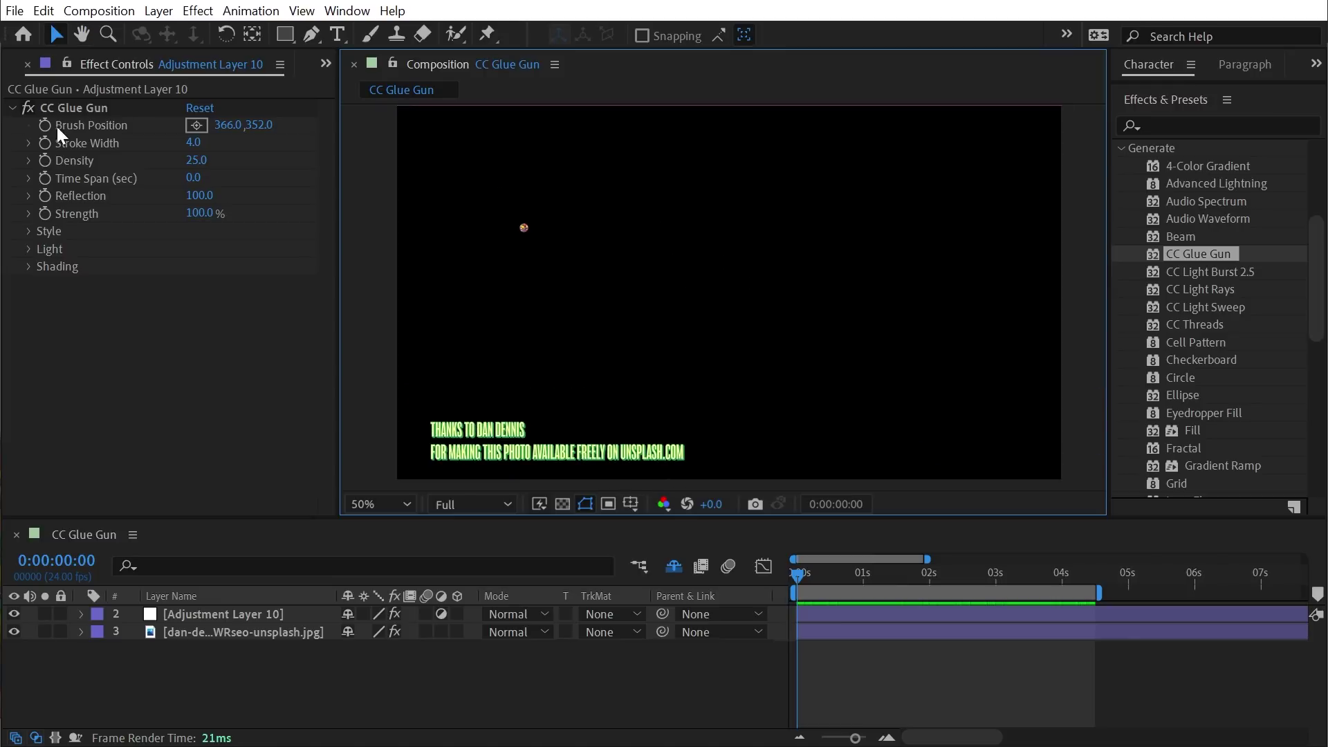
Start animating Brush Position at the first frame, and move the brush to about 1554, 922 at 0:00:00:15
left_click(45, 125)
left_click_drag(797, 574, 839, 585)
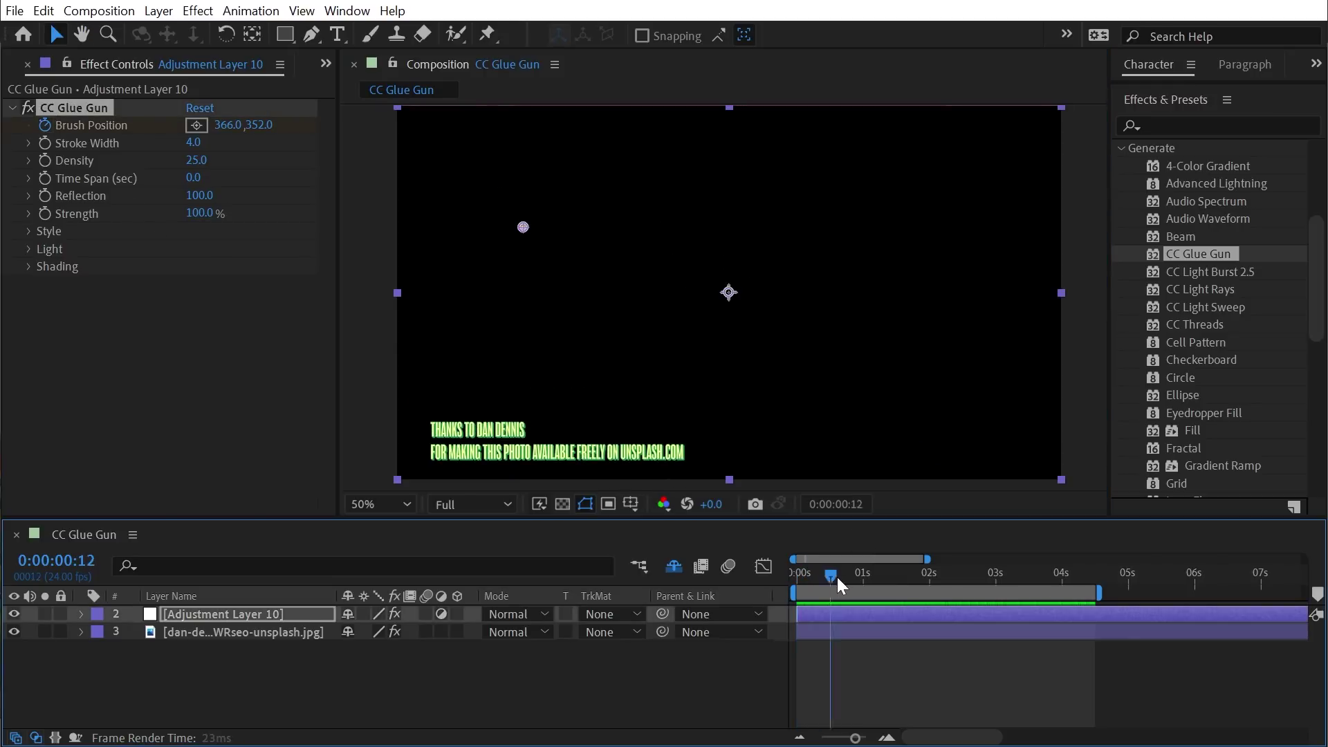
left_click_drag(523, 227, 935, 424)
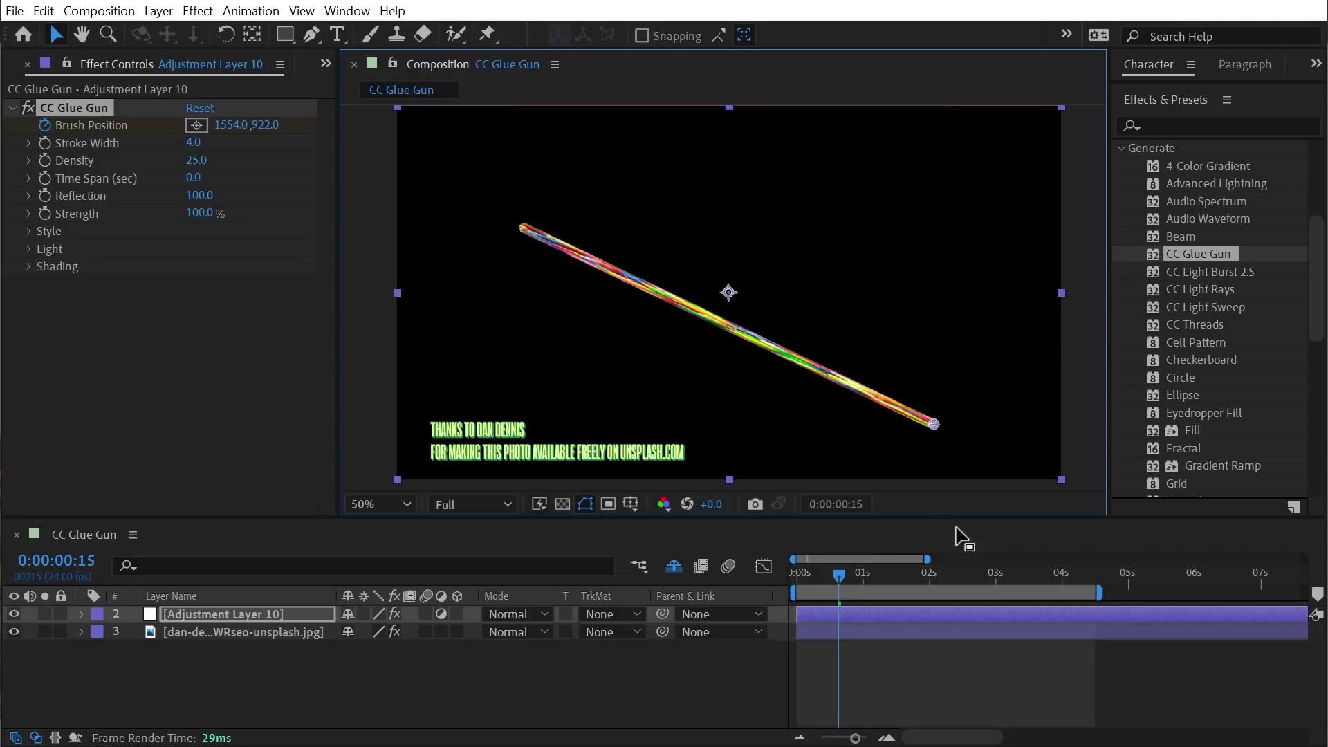
Inspect the stroke up close and reposition the brush at 0:00:00:15 to about 804, 764
scroll(668, 335, "up", 1)
key("space")
mouse_move(617, 304)
left_mouse_down()
mouse_move(756, 326)
mouse_move(697, 268)
mouse_move(414, 155)
mouse_move(446, 181)
left_mouse_up()
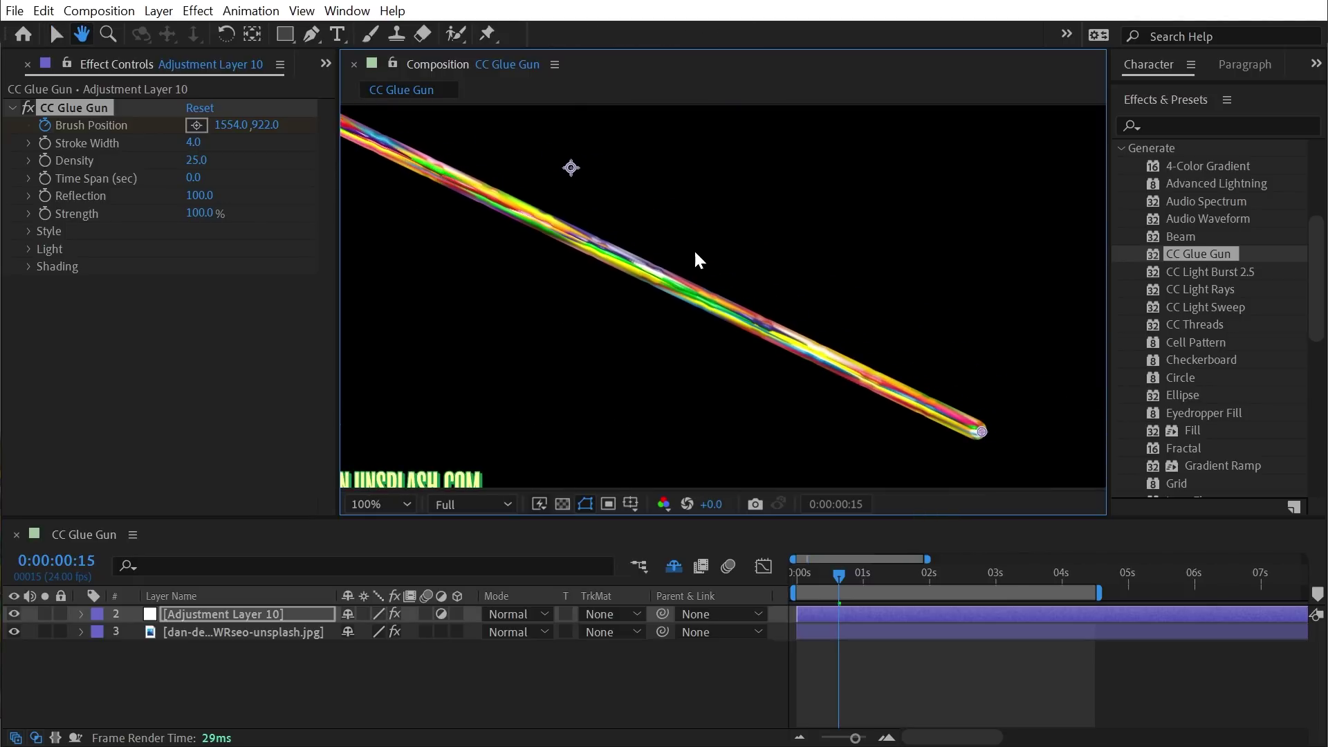
key("v")
key("comma")
mouse_move(852, 364)
left_mouse_down()
mouse_move(574, 299)
mouse_move(593, 309)
left_mouse_up()
Keyframe the brush position at about 1298, 366 at 0:00:01:03 and show the layer's keyframes in the timeline
left_click_drag(837, 581, 862, 566)
mouse_move(604, 317)
left_mouse_down()
mouse_move(654, 255)
mouse_move(764, 172)
left_mouse_up()
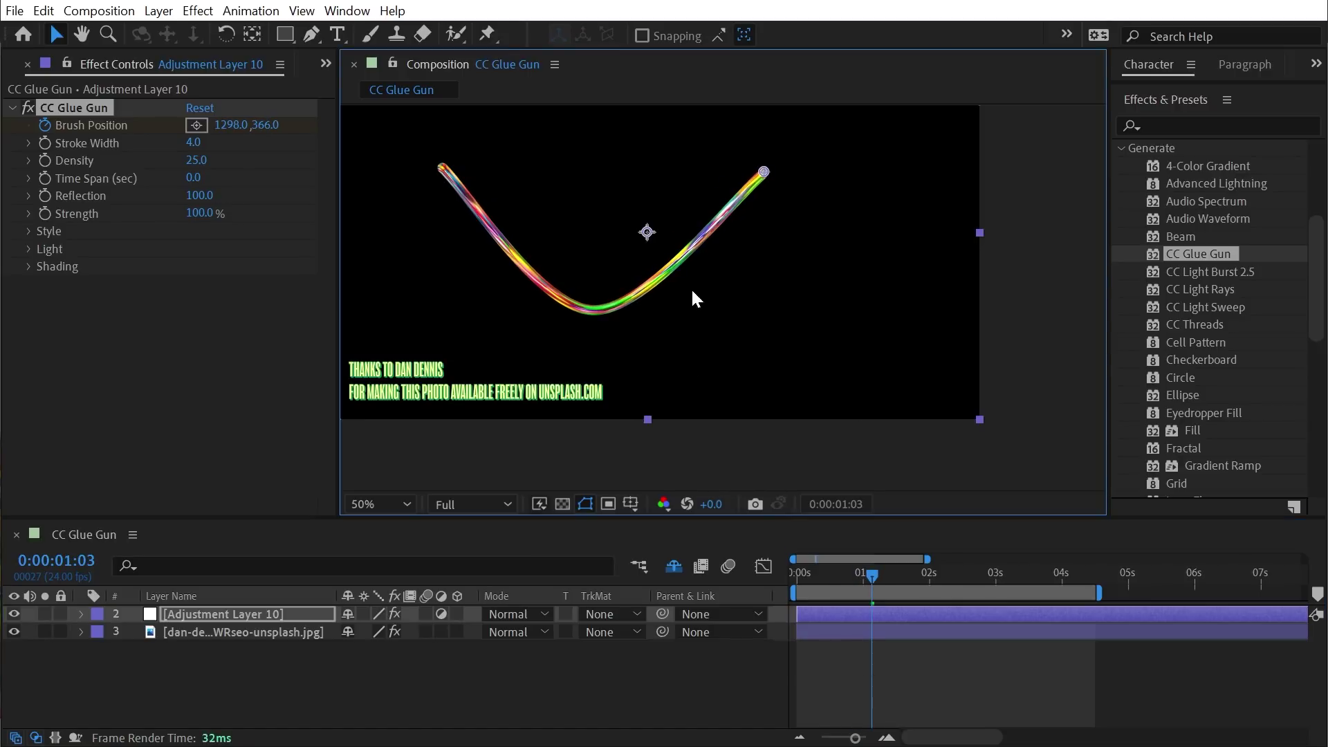
key("u")
mouse_move(652, 231)
left_mouse_down()
mouse_move(736, 207)
mouse_move(760, 264)
mouse_move(739, 263)
left_mouse_up()
key("v")
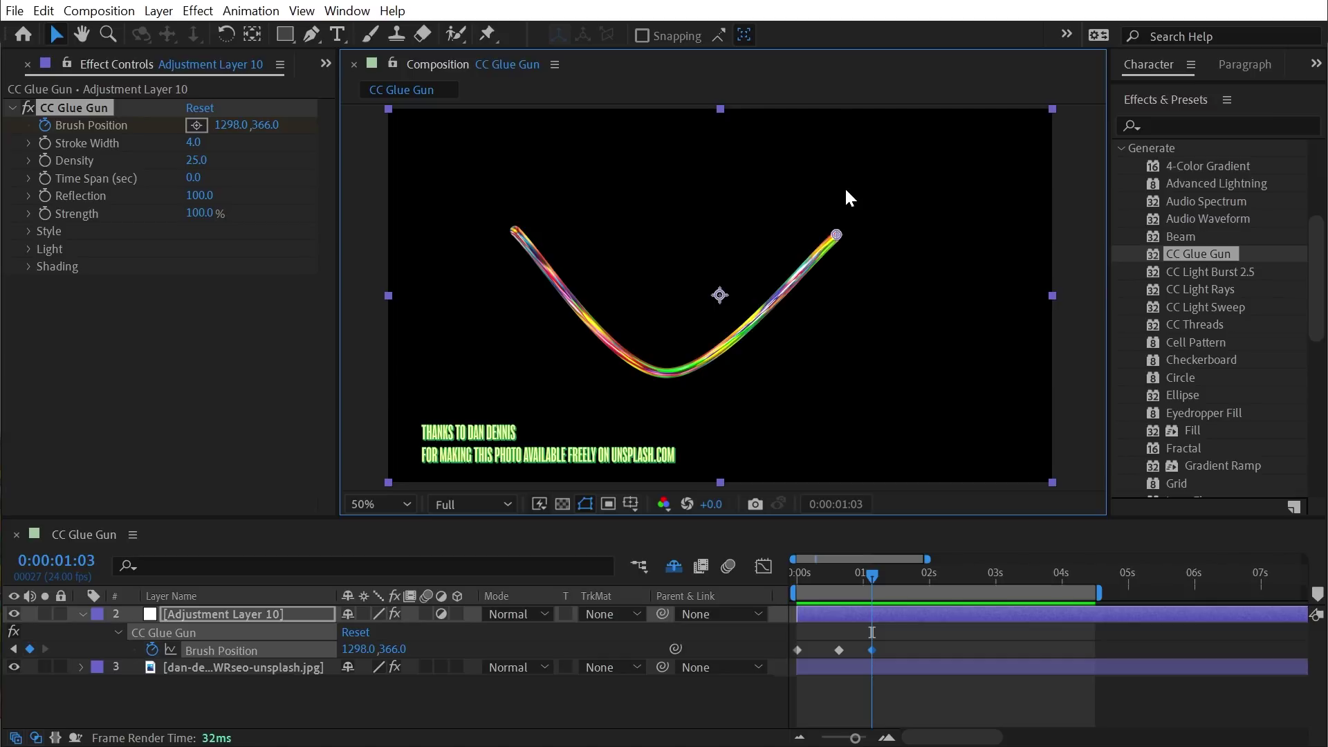
Add brush position keyframes at about 1382, 826 just before two seconds and about 760, 326 at 0:00:02:21
key("shift+Page_Down")
key("shift+Page_Down")
mouse_move(836, 236)
left_mouse_down()
mouse_move(874, 329)
mouse_move(863, 393)
left_mouse_up()
left_click_drag(948, 571, 987, 572)
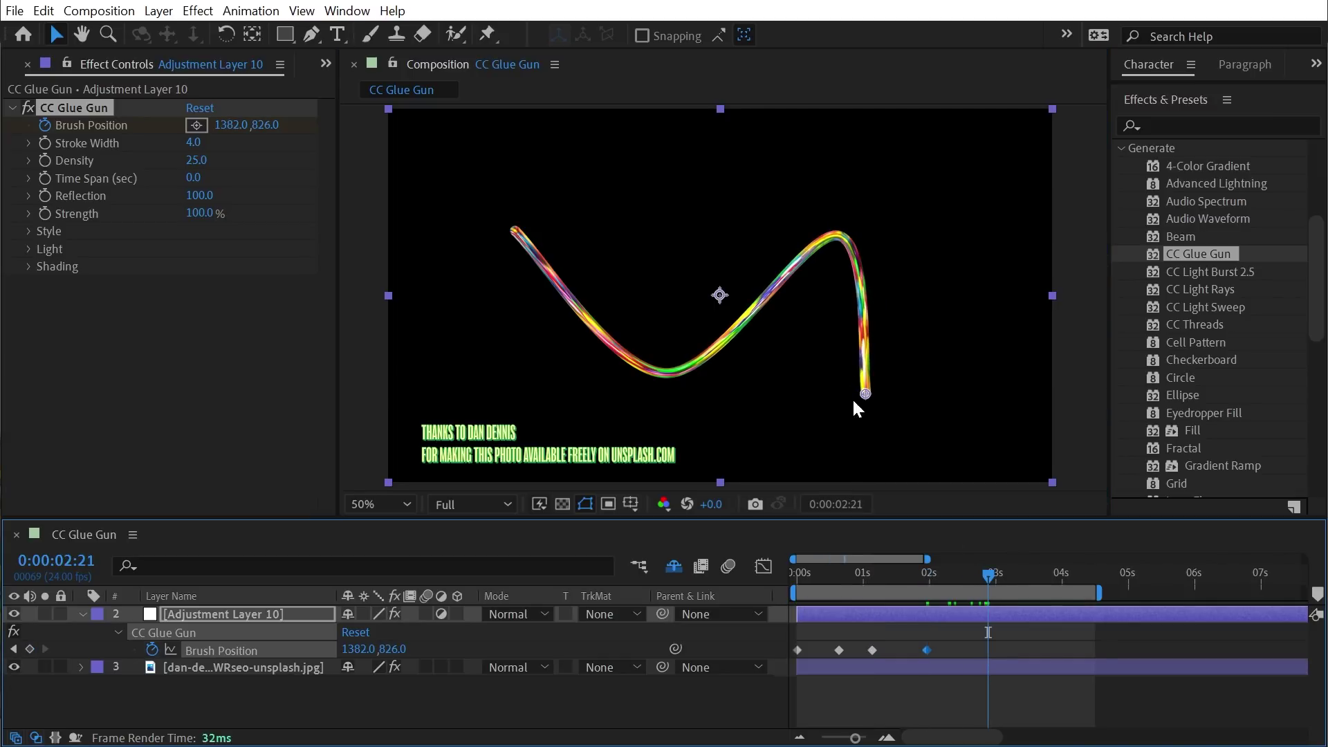
left_click_drag(865, 393, 650, 220)
Preview the brush stroke animation from the start of the composition
left_click_drag(948, 571, 797, 571)
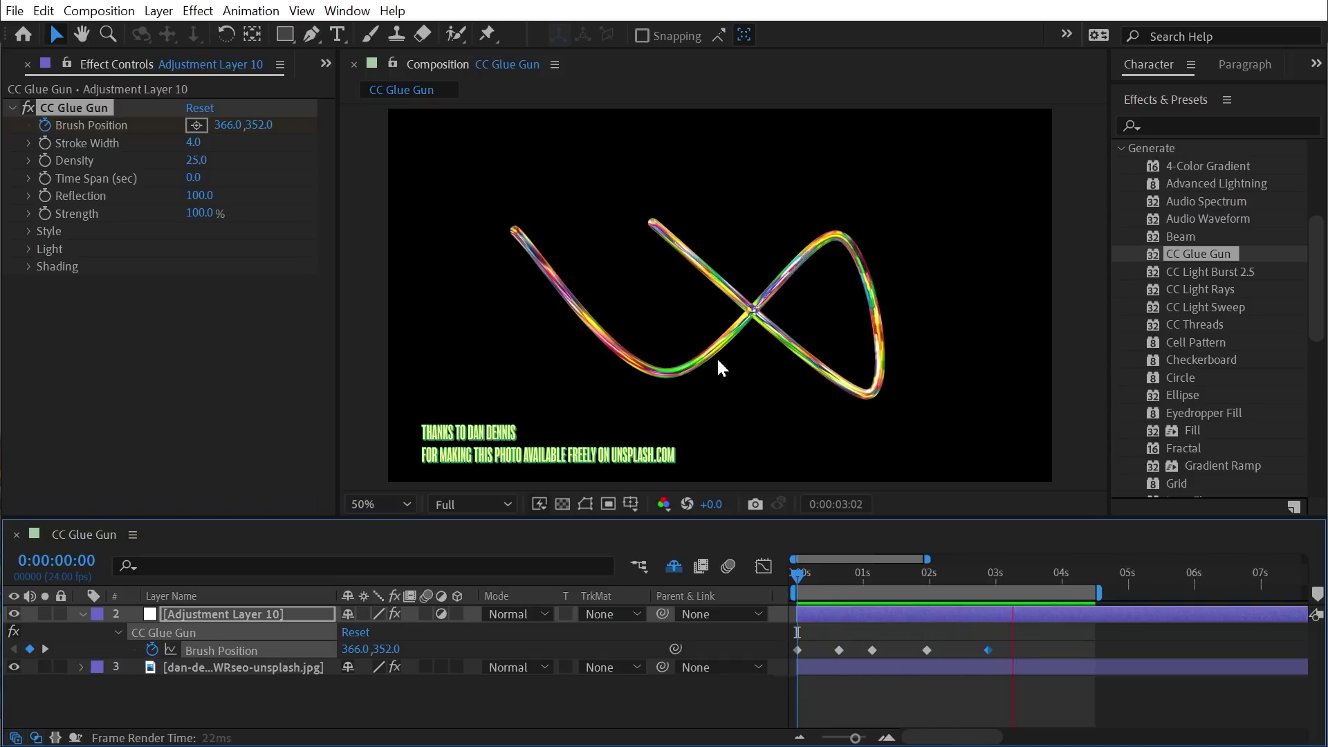
key("space")
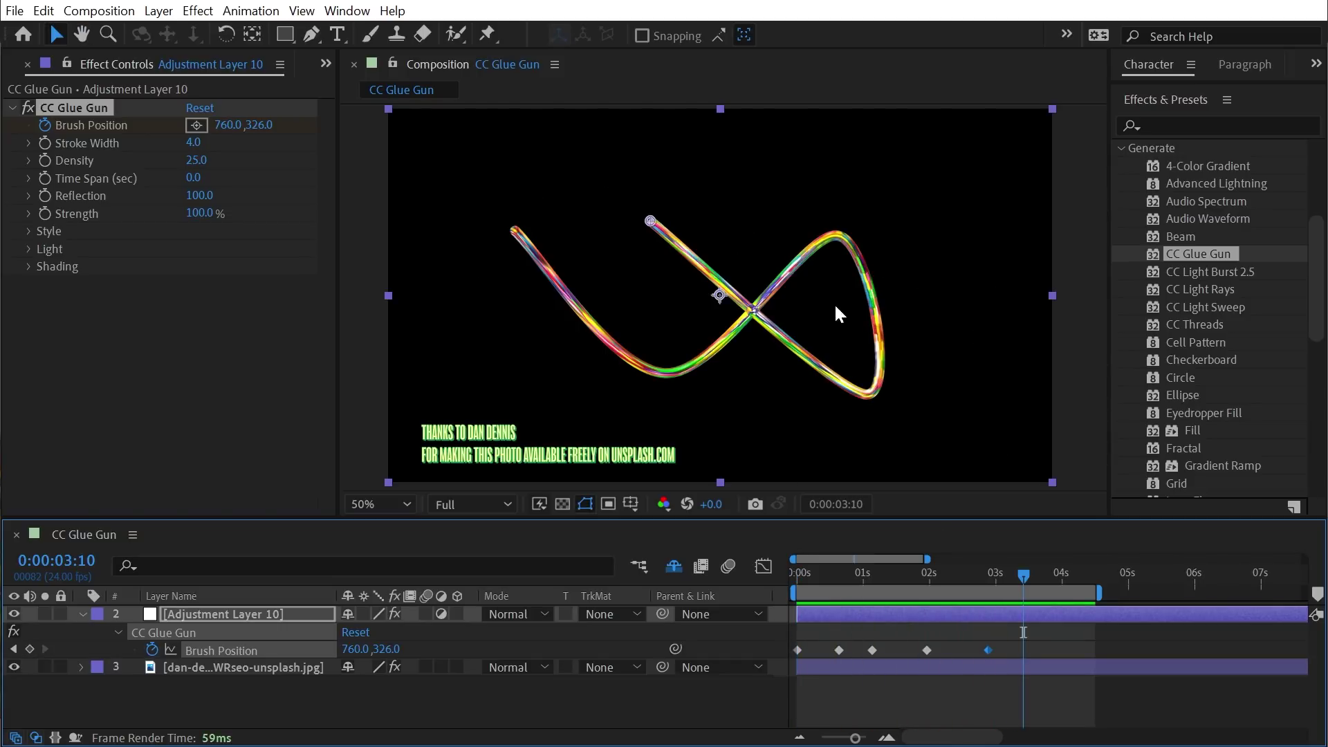
left_click_drag(968, 574, 952, 577)
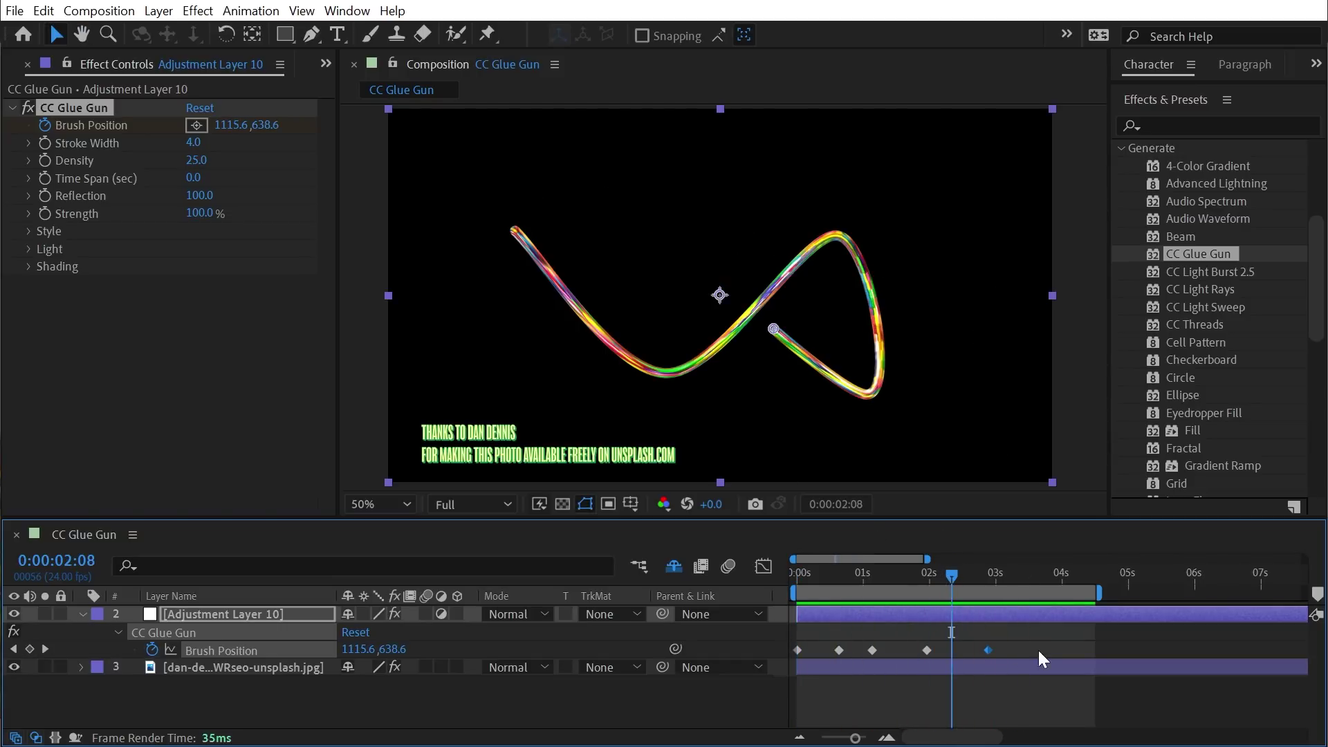
Try Easy Ease on all five Brush Position keyframes, preview the motion, and undo the easing
mouse_move(786, 662)
left_mouse_down()
mouse_move(982, 666)
mouse_move(1006, 629)
left_mouse_up()
key("F9")
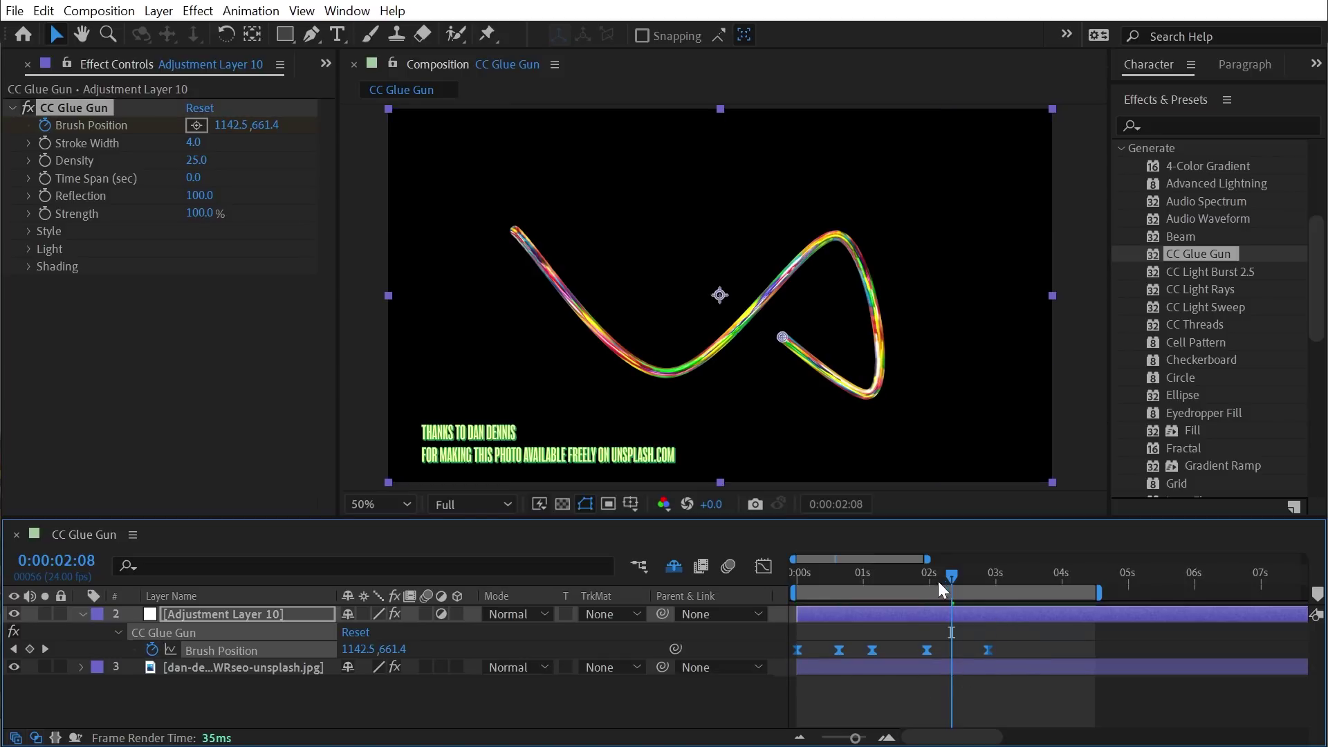
key("Home")
key("space")
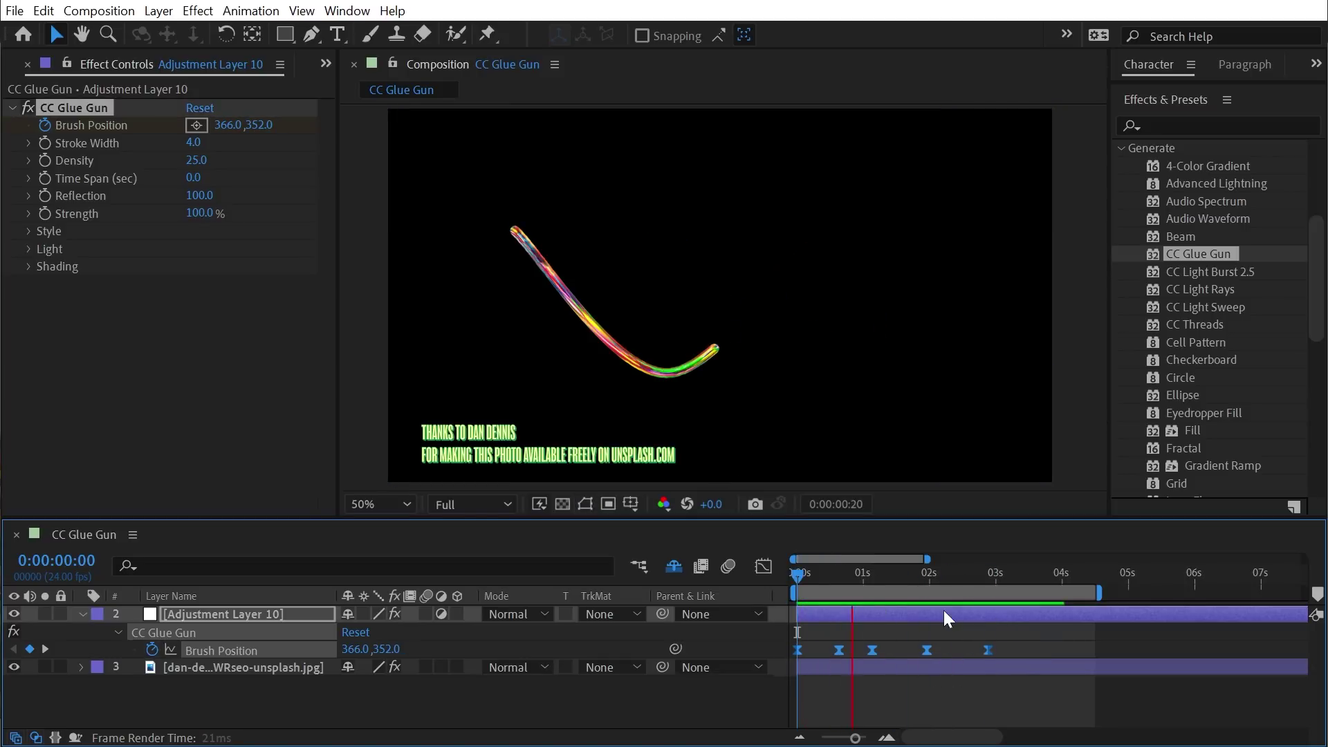
key("space")
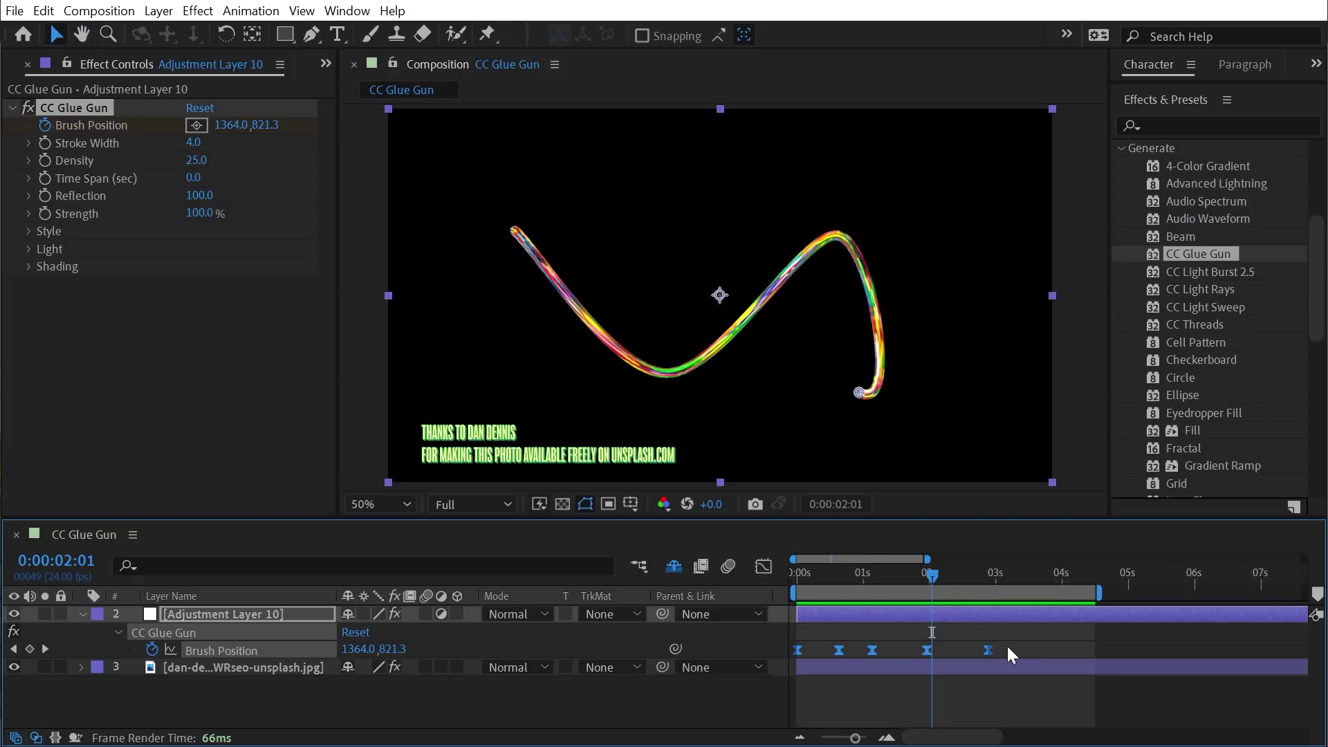
key("ctrl+z")
Make the three middle Brush Position keyframes rove across time, and move the last keyframe to about 1.6 seconds
left_click_drag(951, 642, 839, 659)
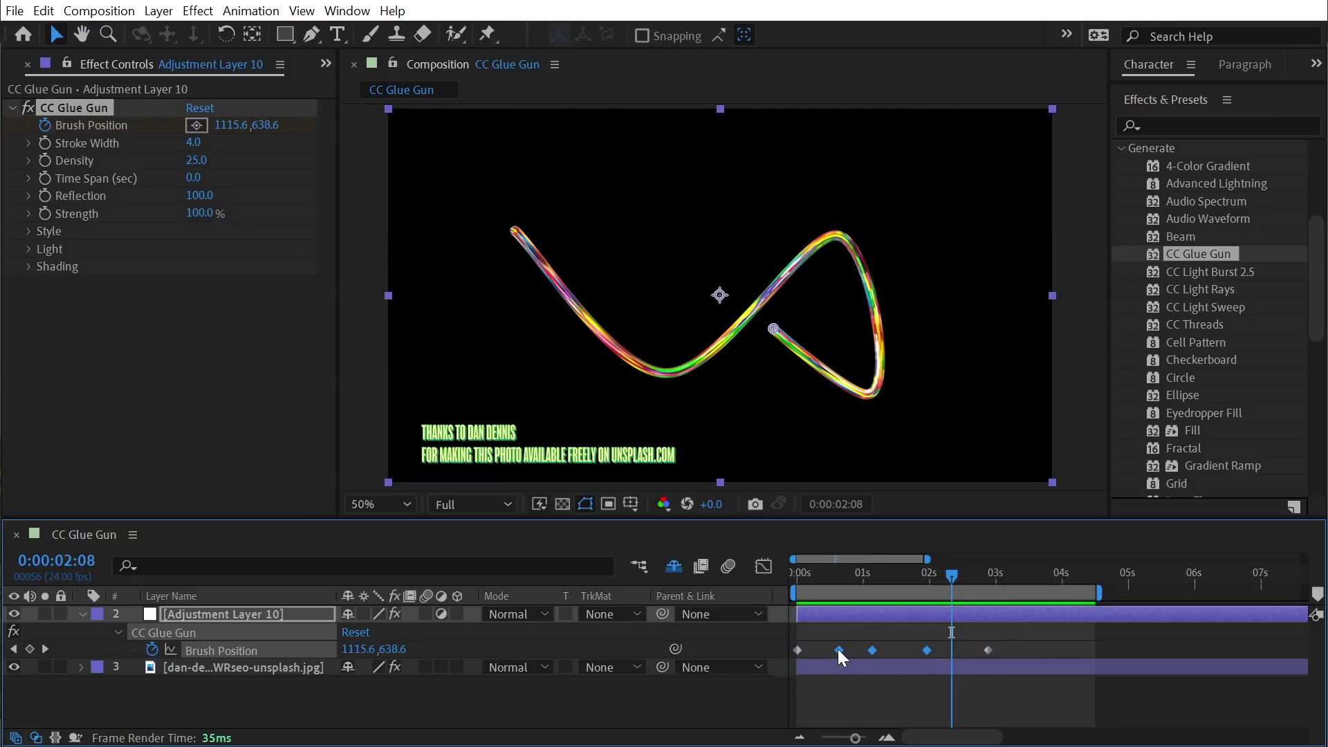
right_click(838, 650)
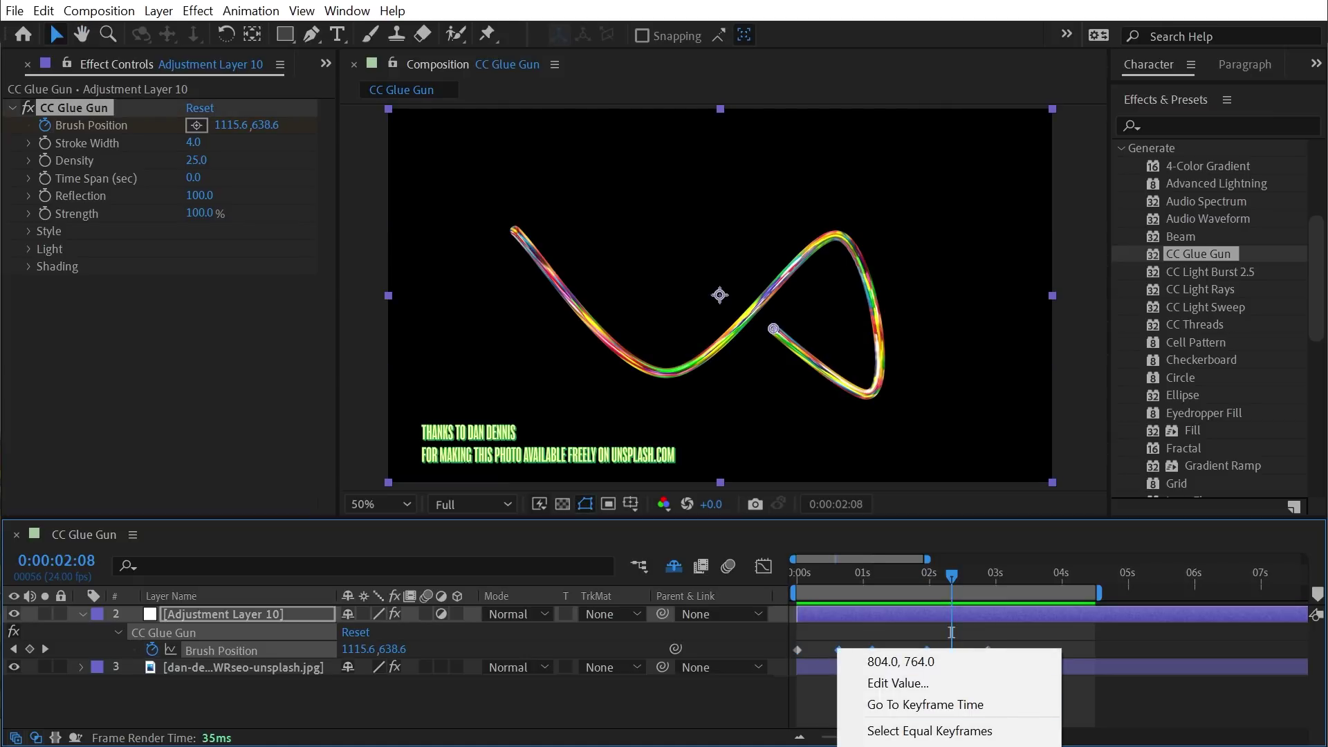
left_click(865, 746)
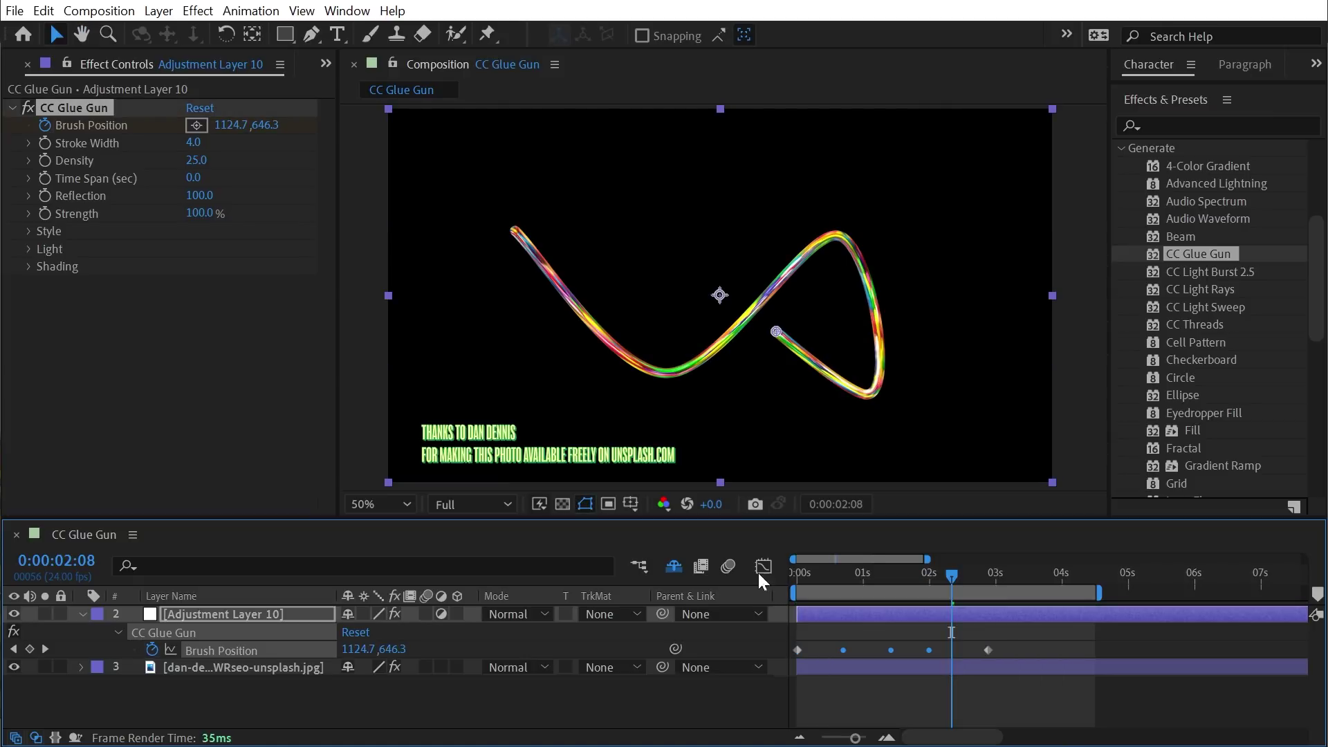
left_click_drag(987, 651, 903, 653)
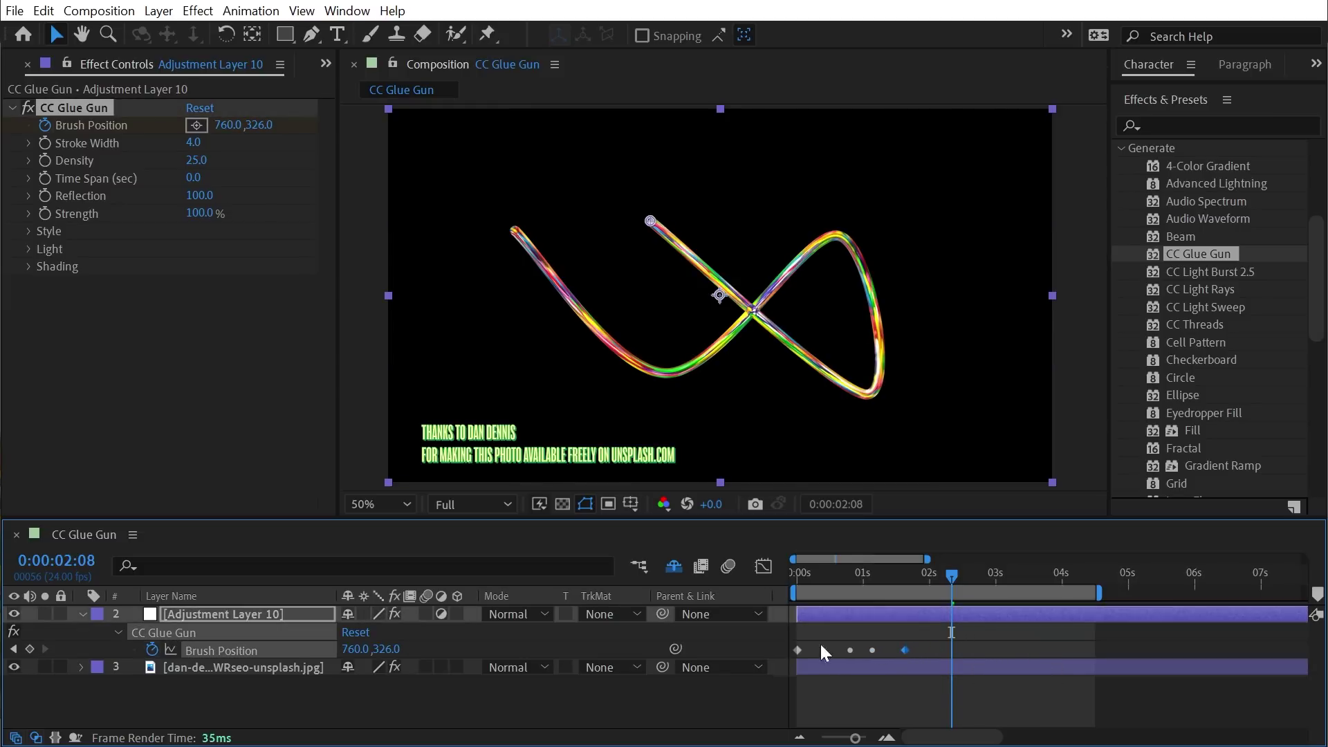
Play the shortened stroke animation from the first frame to check its roving motion
left_click_drag(894, 569, 798, 596)
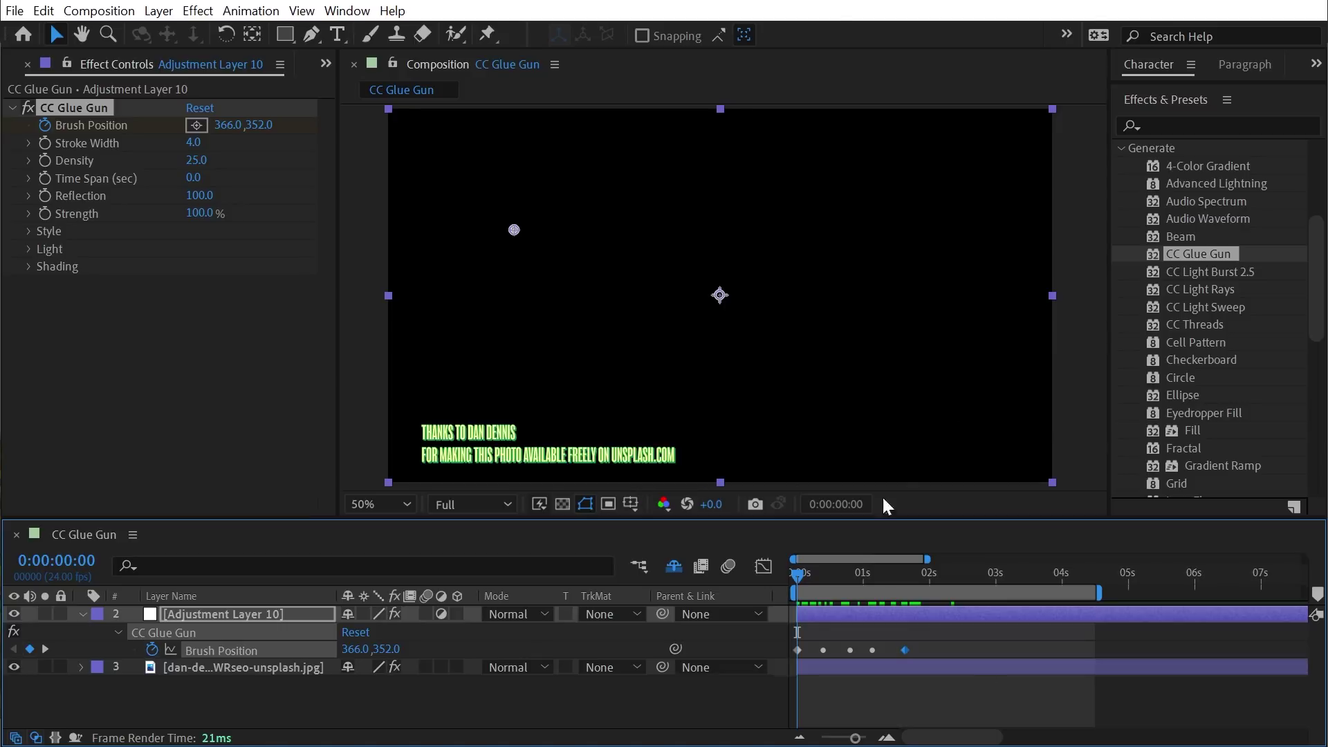
key("space")
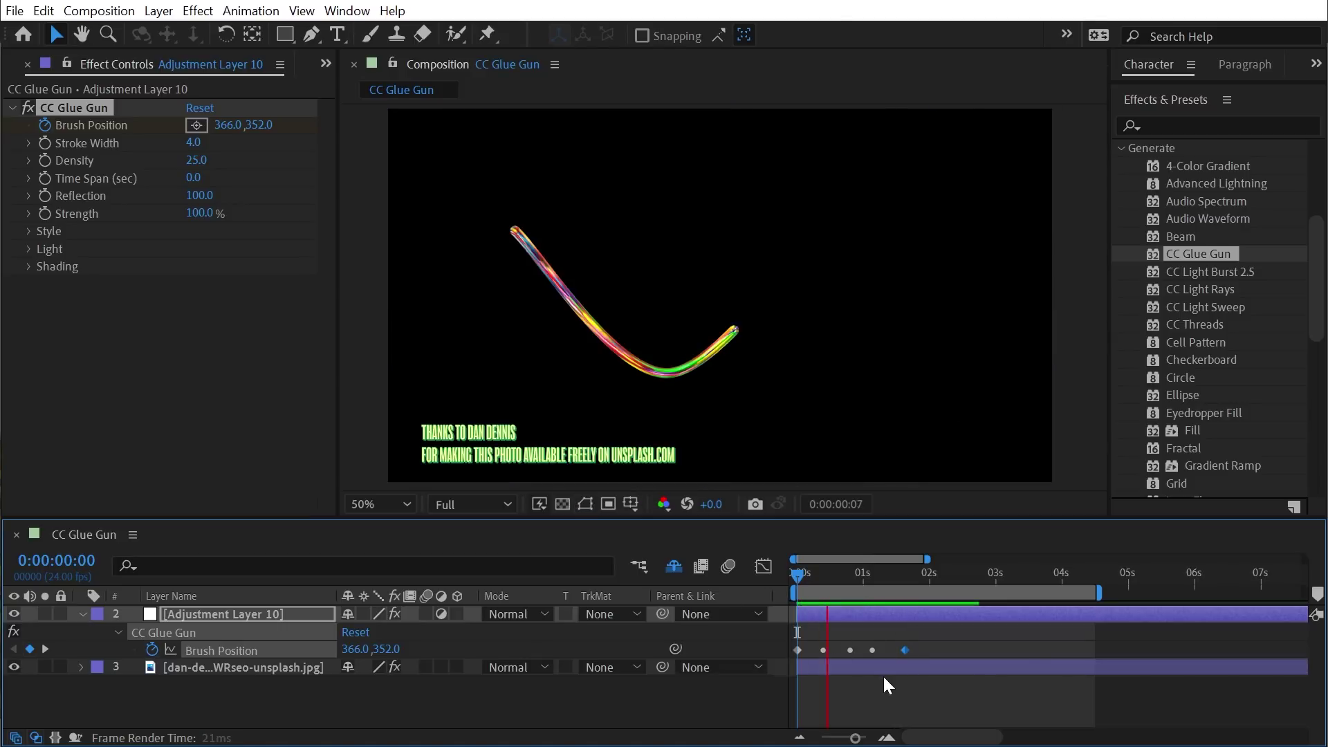
key("space")
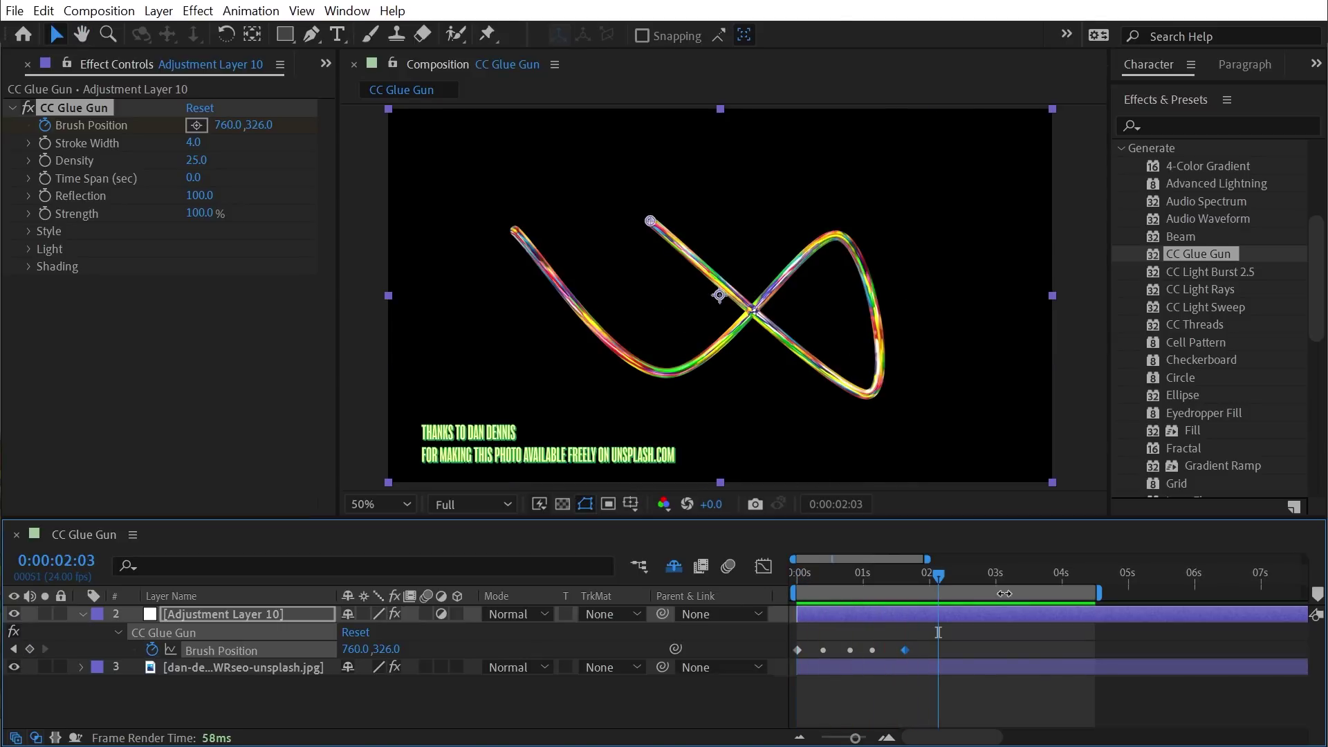
Apply Easy Ease to the first and last Brush Position keyframes, and preview the eased stroke
mouse_move(901, 650)
left_mouse_down()
mouse_move(877, 649)
mouse_move(923, 653)
mouse_move(904, 650)
left_mouse_up()
left_click(797, 650, "shift")
key("F9")
left_click_drag(823, 584, 797, 580)
key("h")
key("space")
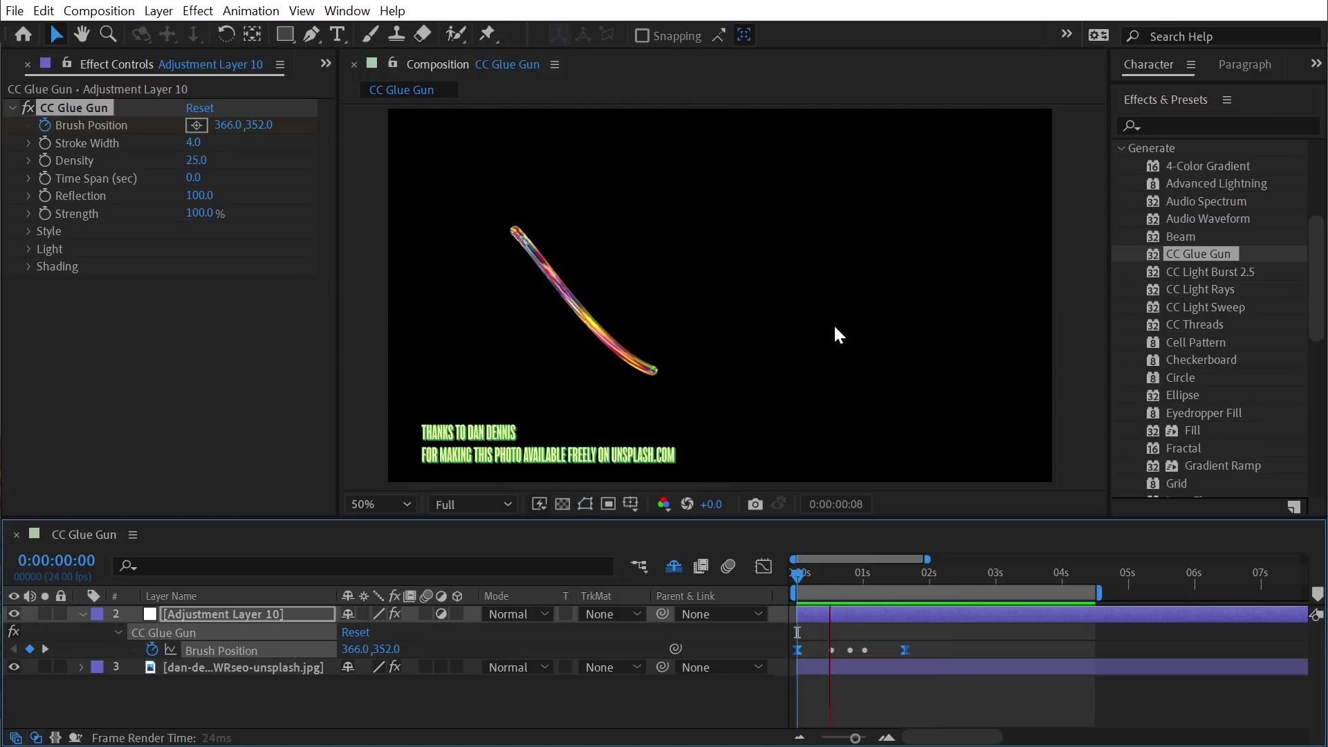
left_click_drag(873, 578, 896, 578)
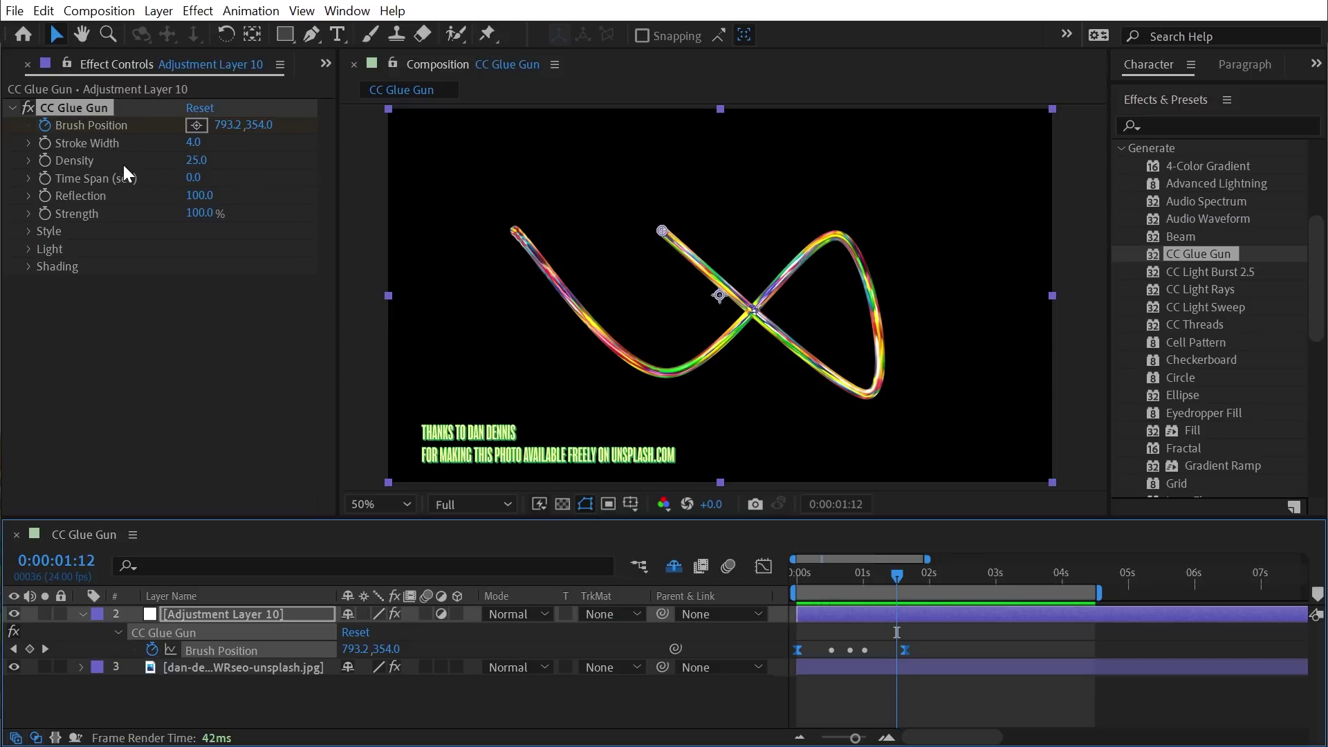
Create a null object above the adjustment layer and rename it Brush Tip
left_click(159, 10)
mouse_move(312, 47)
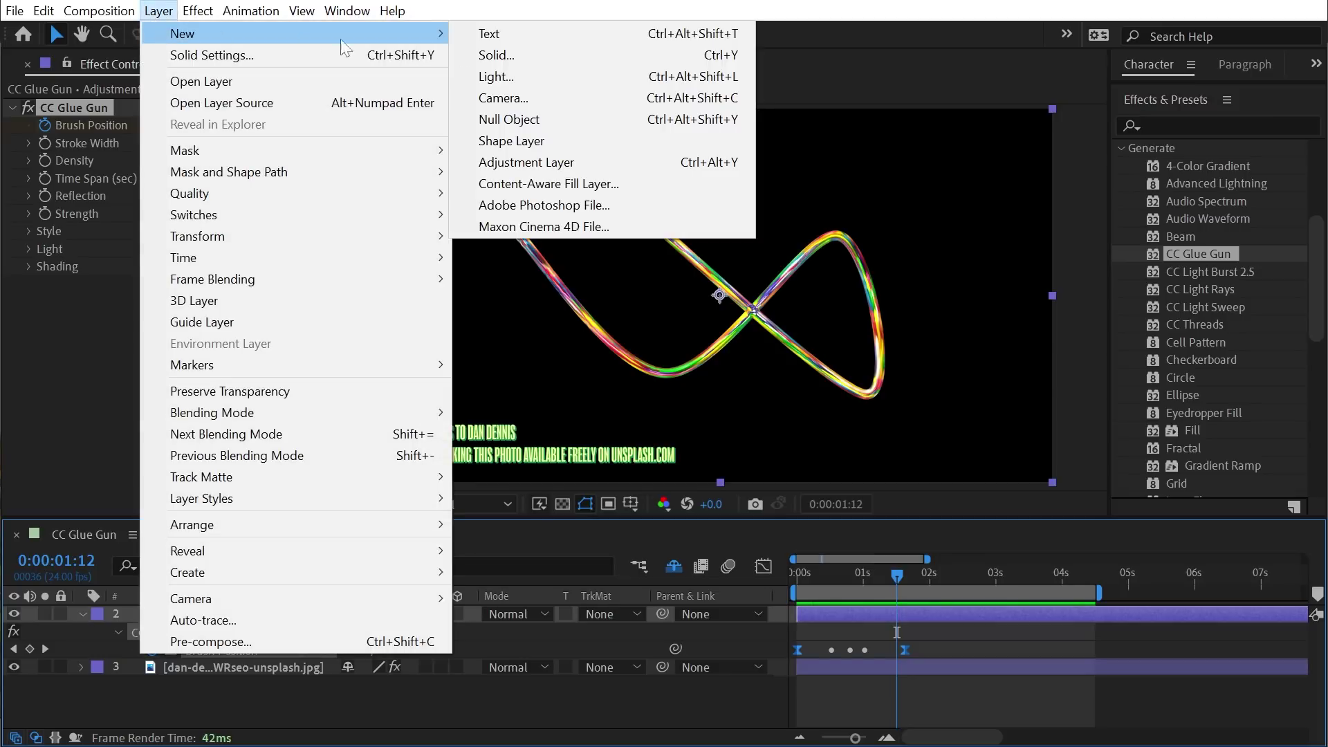
left_click(511, 119)
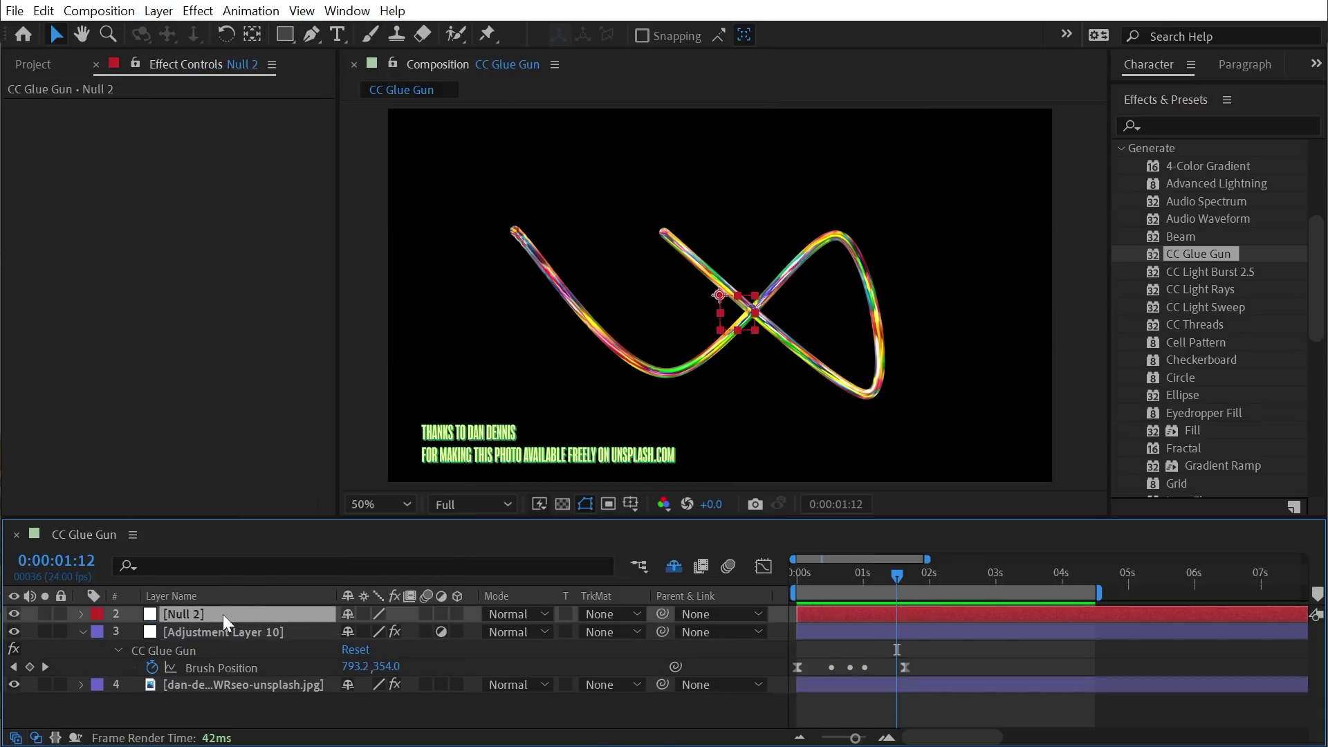
key("Return")
type("Brush Tip")
key("Return")
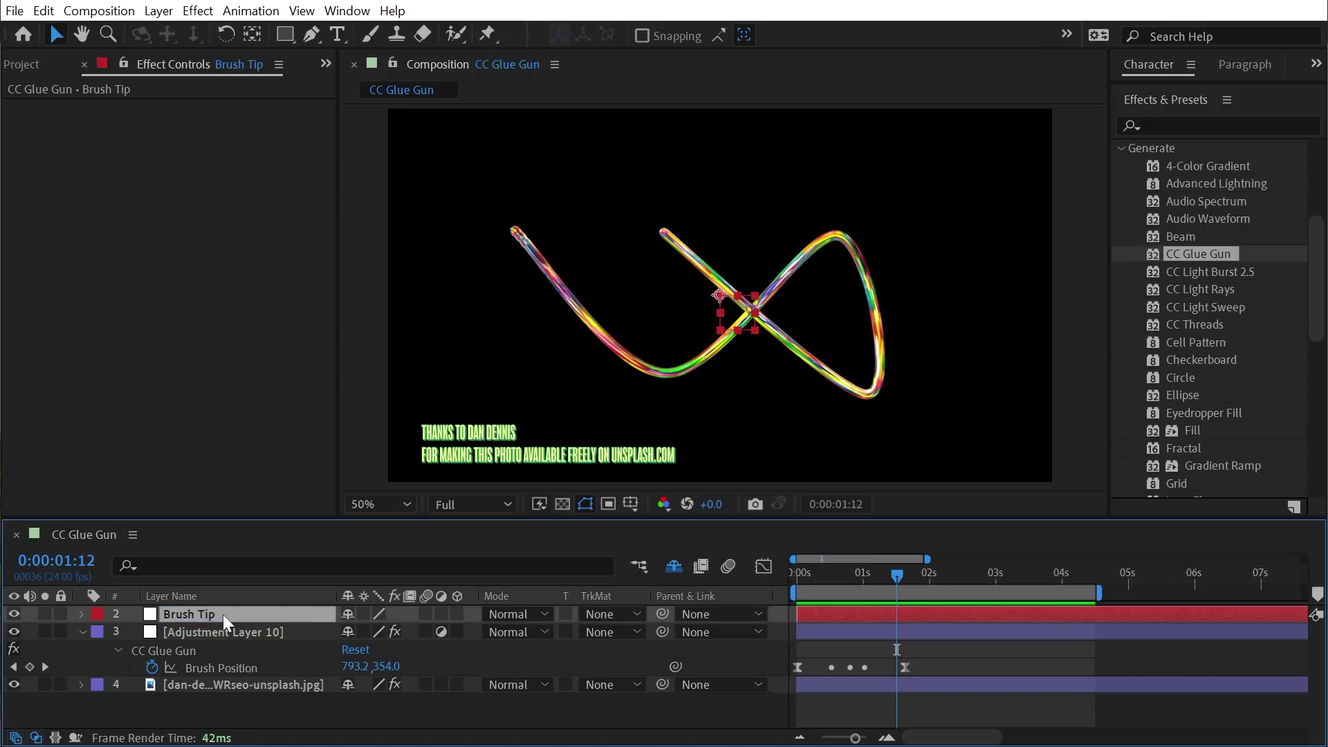
Reveal the Brush Tip null's Position and link the effect's Brush Position to it with the pick whip
key("p")
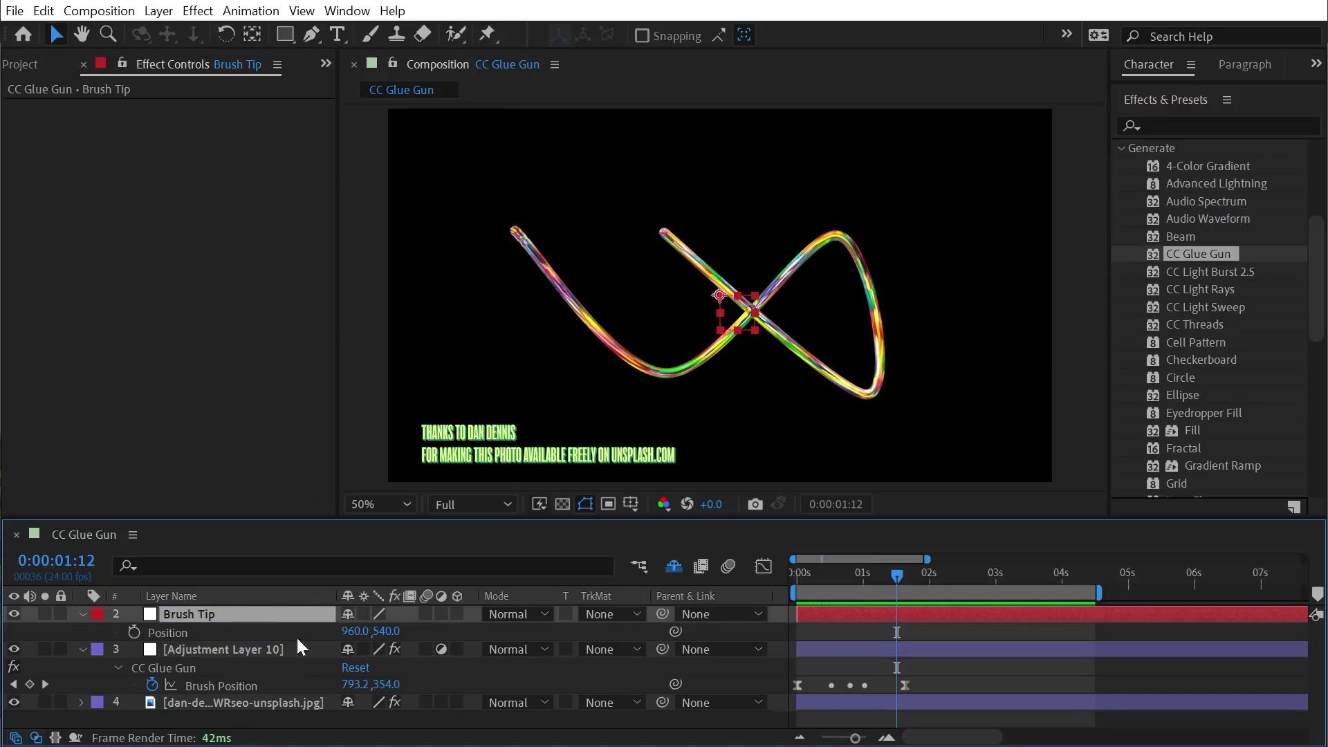
mouse_move(678, 683)
left_mouse_down()
mouse_move(223, 683)
mouse_move(188, 633)
left_mouse_up()
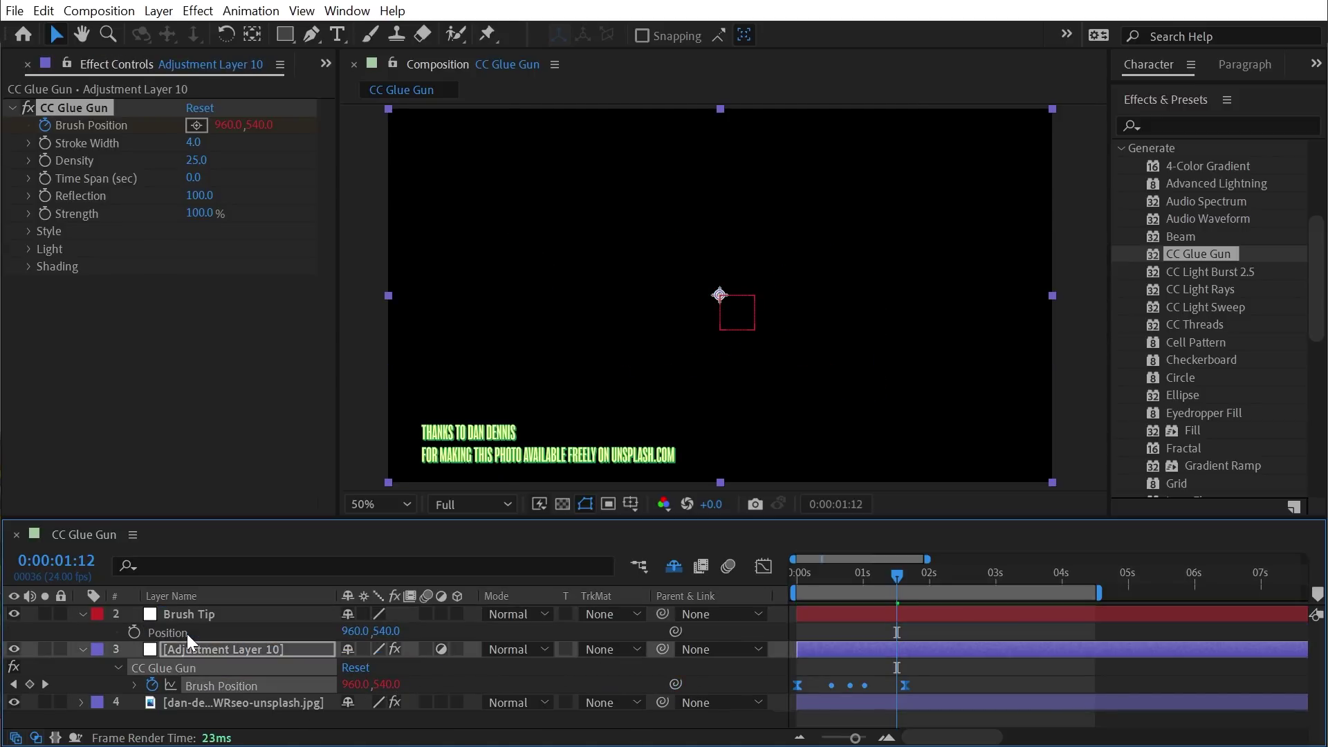
Delete all Brush Position keyframes from the adjustment layer's CC Glue Gun effect, leaving the link to the null in place
left_click(176, 618)
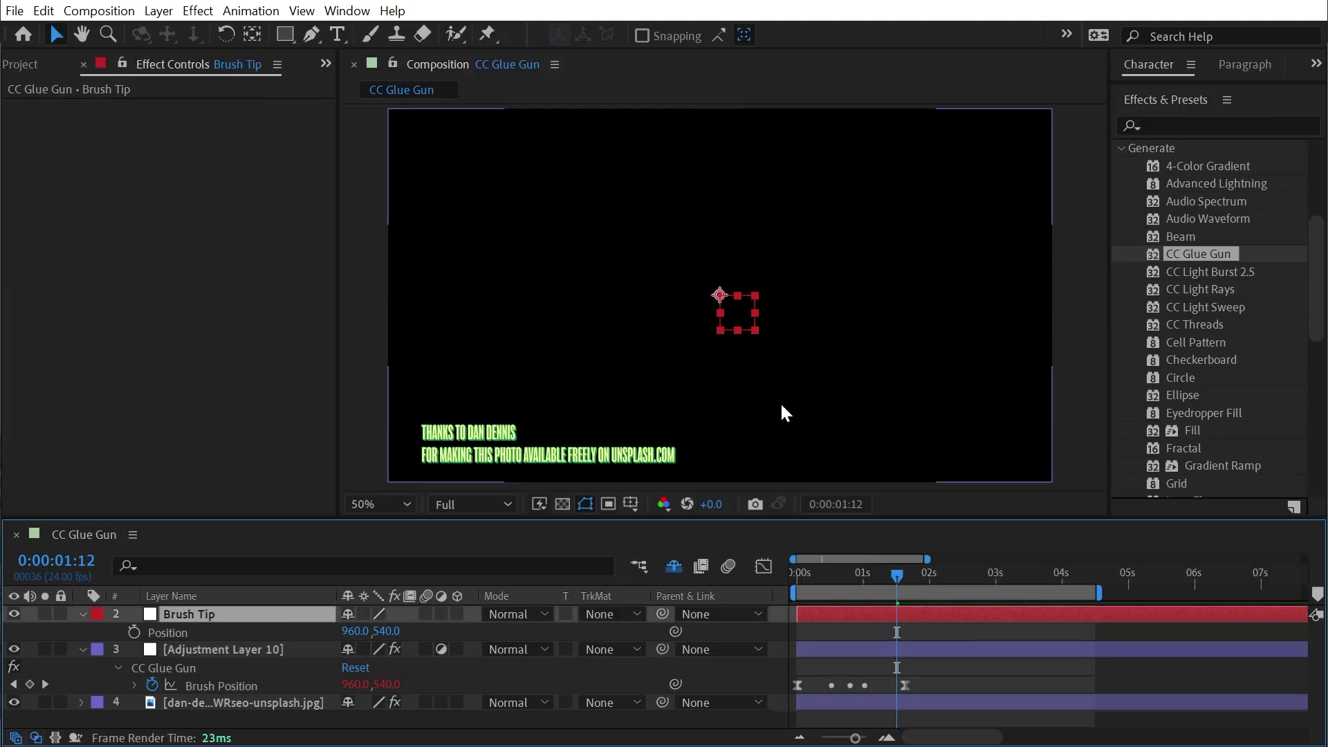
left_click(884, 682)
key("Delete")
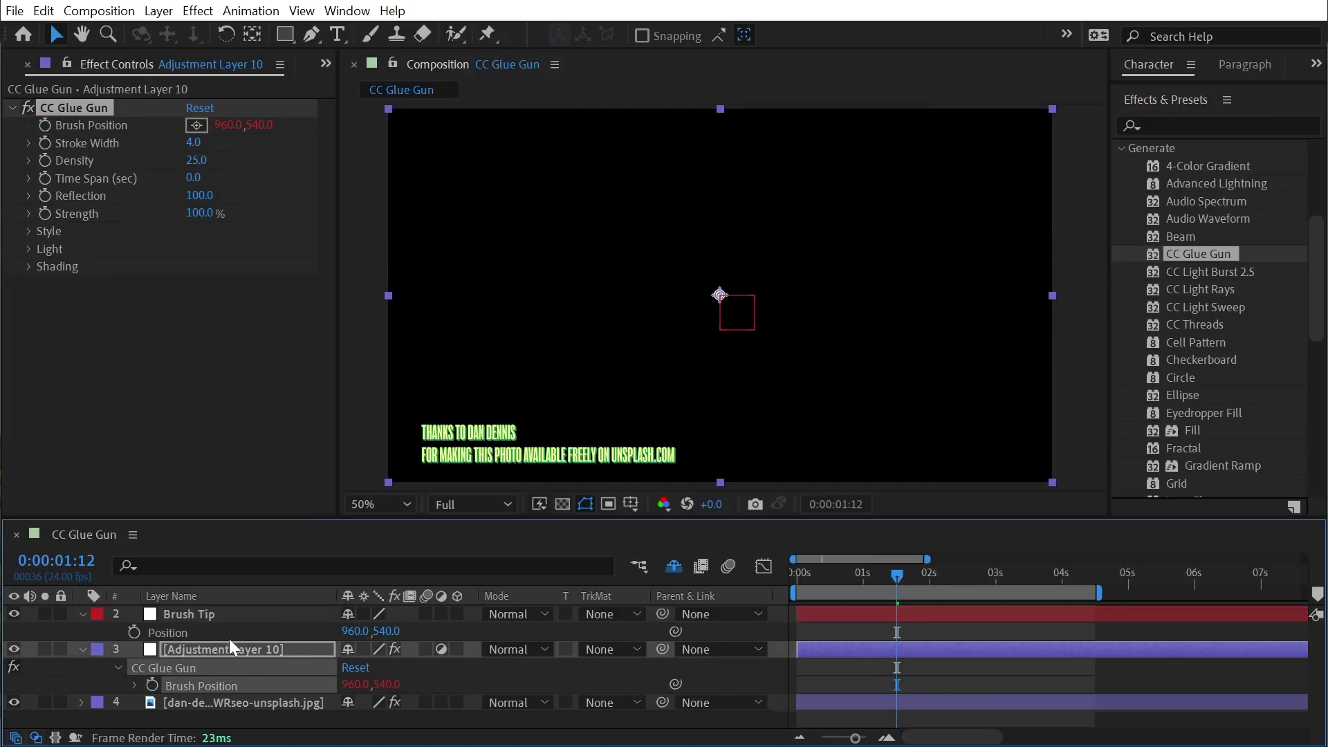
Place the Brush Tip null near the composition's upper-left corner at 174, 206 and start its Position keyframes on the first frame
left_click(188, 632)
left_click_drag(753, 318, 477, 196)
left_click_drag(821, 574, 696, 575)
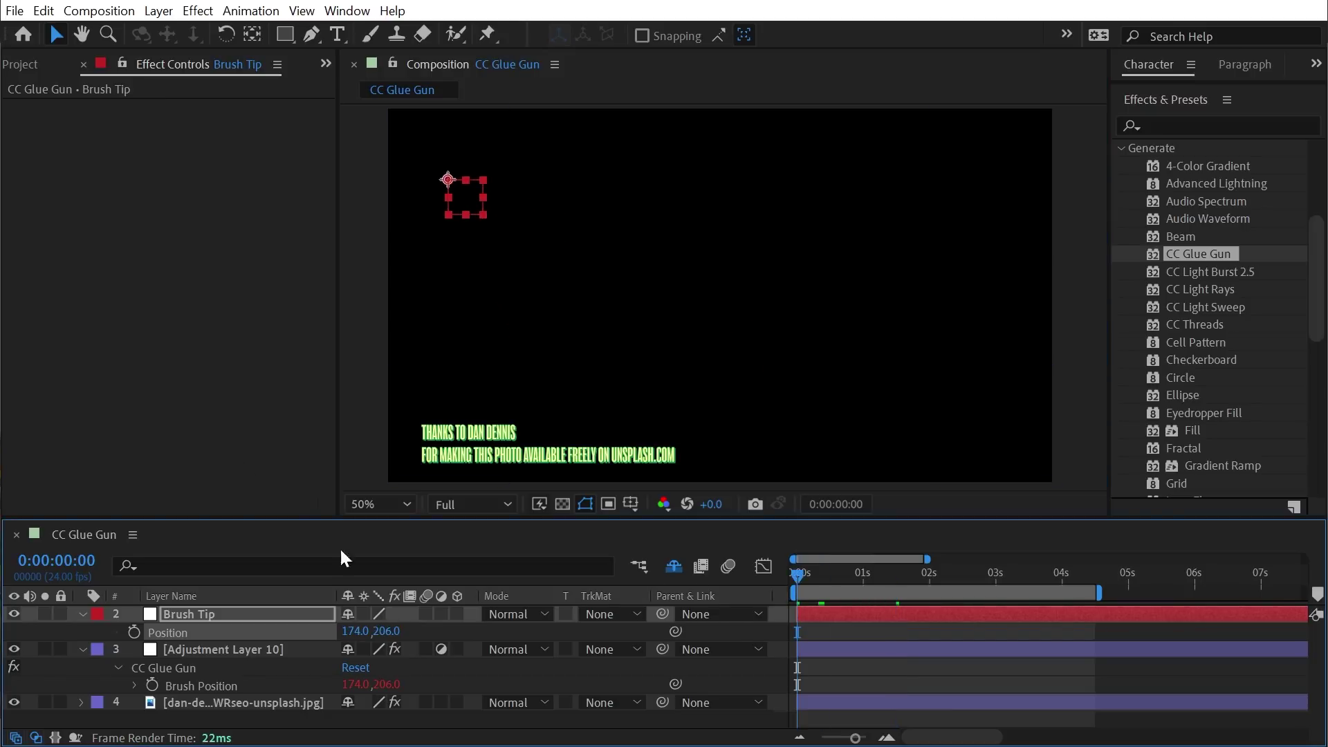
left_click(133, 632)
Add four more Position keyframes to the Brush Tip null up to 0:00:02:05, tracing a loop that ends at 620, 304
left_click(822, 575)
mouse_move(469, 189)
left_mouse_down()
mouse_move(587, 377)
mouse_move(832, 207)
left_mouse_up()
left_click(844, 574)
left_click(857, 573)
left_click_drag(861, 574, 884, 574)
mouse_move(829, 216)
left_mouse_down()
mouse_move(898, 404)
mouse_move(621, 240)
left_mouse_up()
left_click(943, 575)
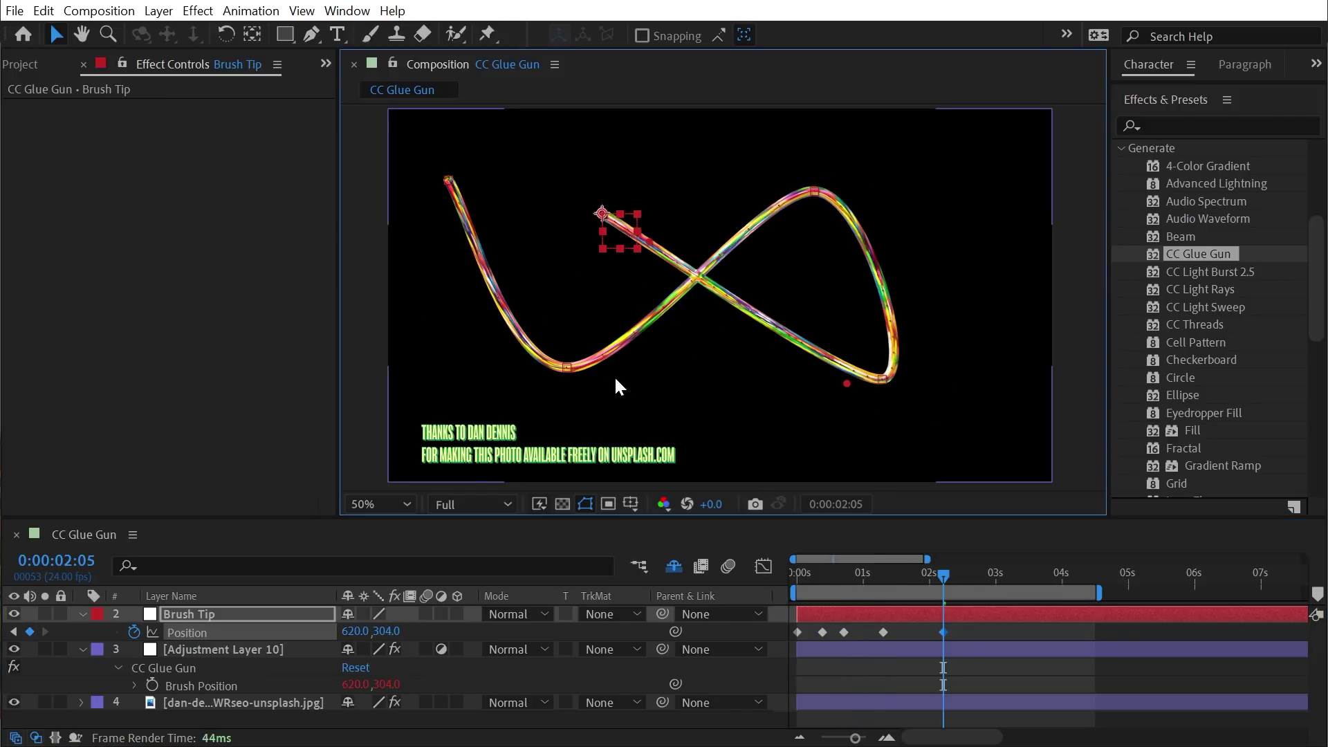
Lengthen the motion path handles at the second and third keyframes to round the lower-left and upper-right bends of the stroke
left_click(566, 368)
left_click_drag(627, 370, 675, 370)
left_click_drag(502, 367, 470, 370)
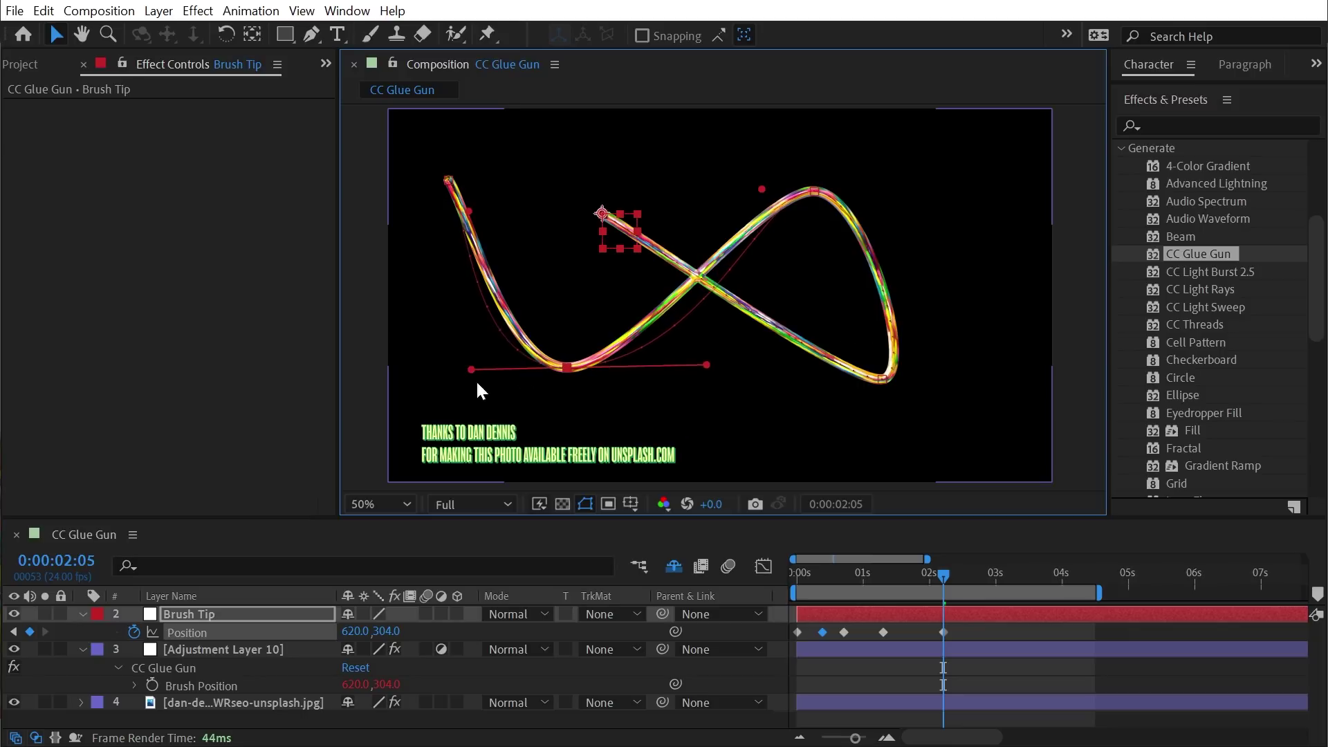
mouse_move(931, 582)
left_mouse_down()
mouse_move(893, 577)
mouse_move(911, 574)
left_mouse_up()
left_click_drag(761, 189, 684, 197)
left_click(814, 191)
left_click_drag(866, 187, 928, 172)
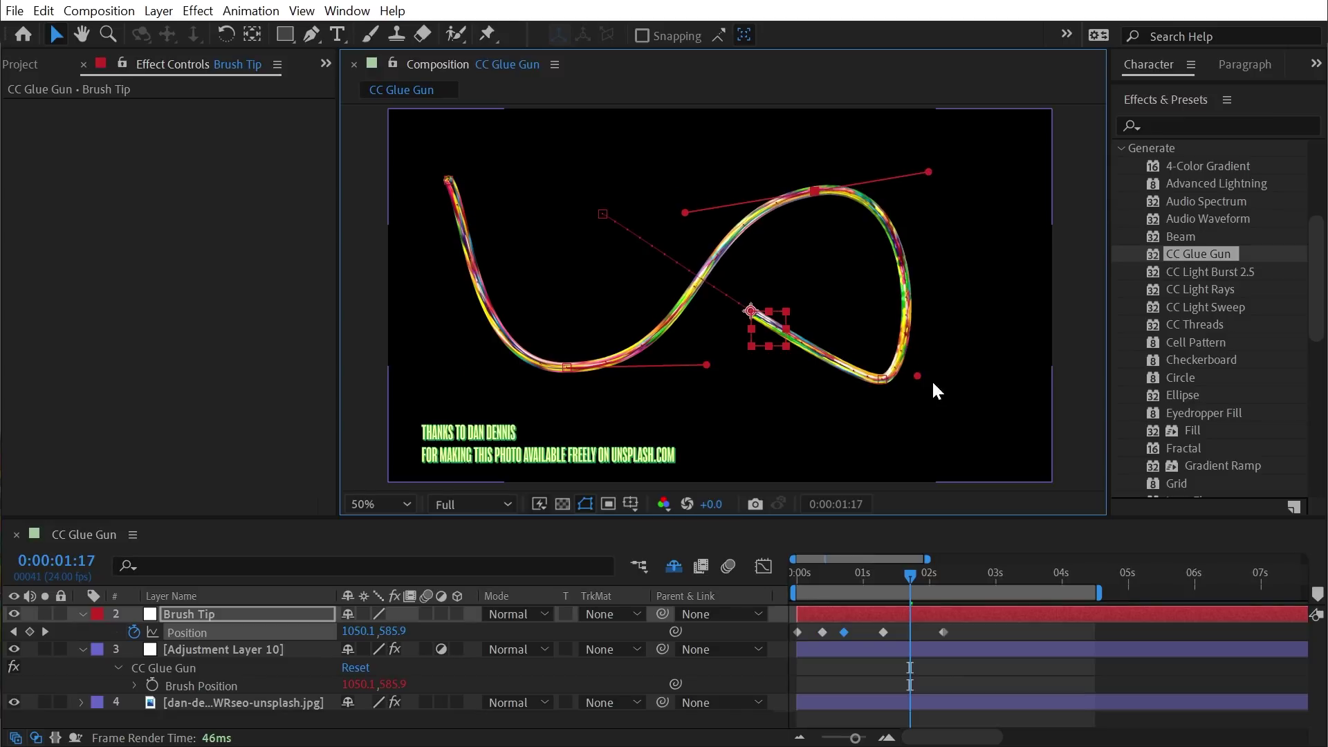
Extend the path handles at the fourth keyframe and pull the first keyframe's handle down and outward to round the curve
left_click(879, 379)
left_click_drag(917, 376, 974, 356)
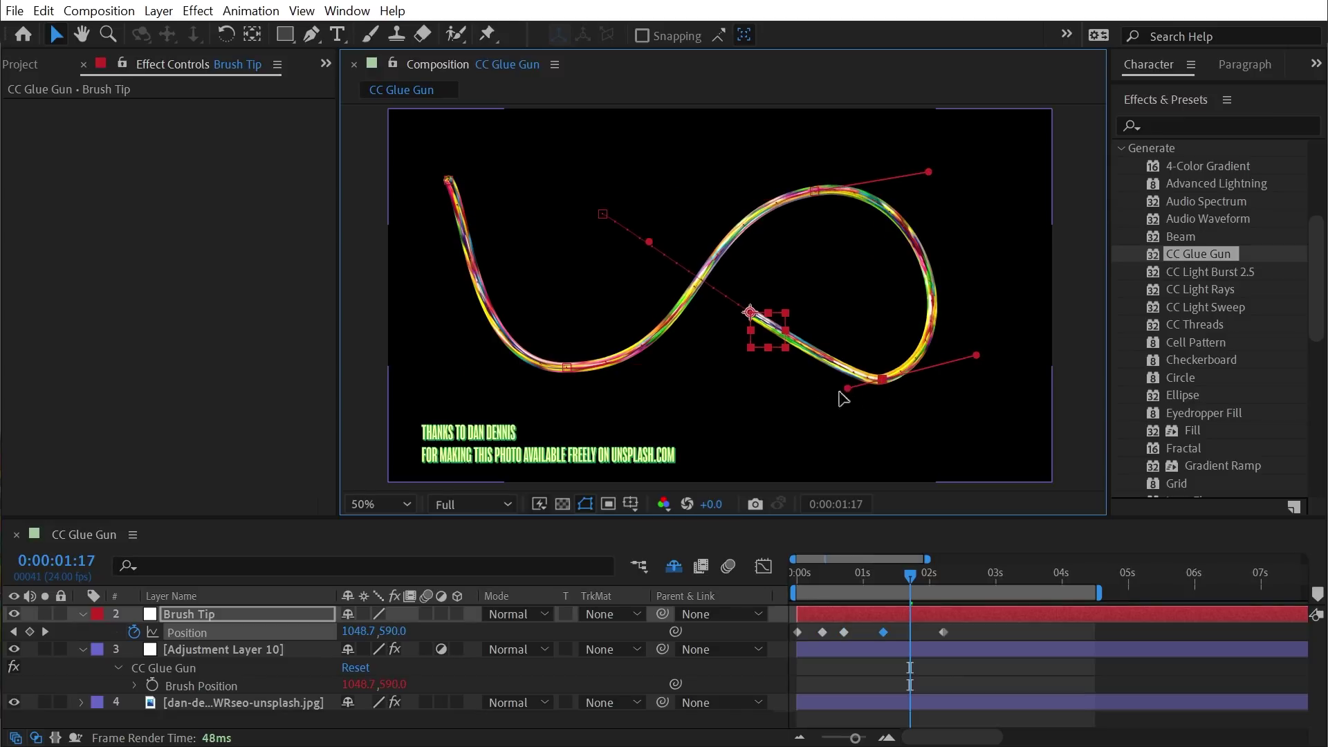
left_click_drag(848, 388, 778, 427)
left_click(448, 180)
left_click_drag(469, 212, 430, 256)
Play the reshaped stroke from the first frame
left_click_drag(886, 579, 766, 617)
key("space")
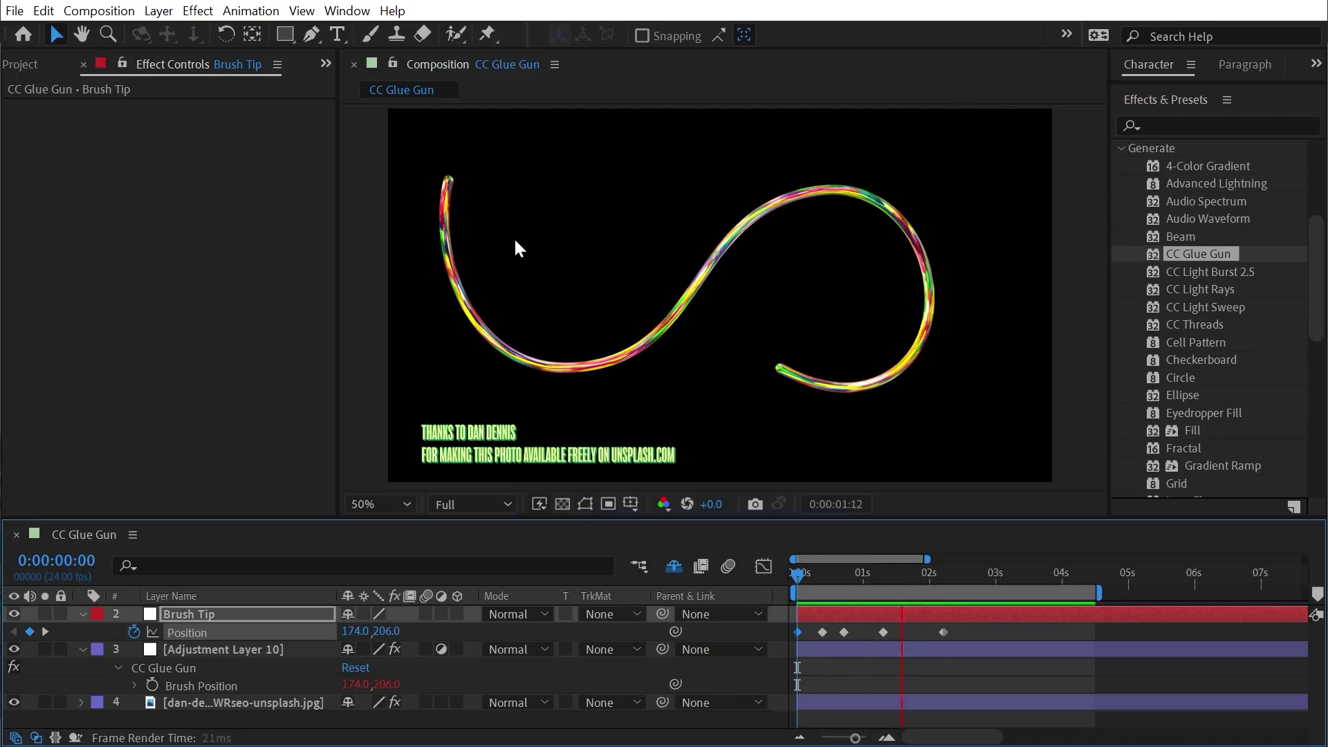
key("space")
Set the three middle Position keyframes to rove across time and apply Easy Ease to the end keyframes
left_click_drag(910, 632, 816, 649)
right_click(824, 633)
left_click(872, 744)
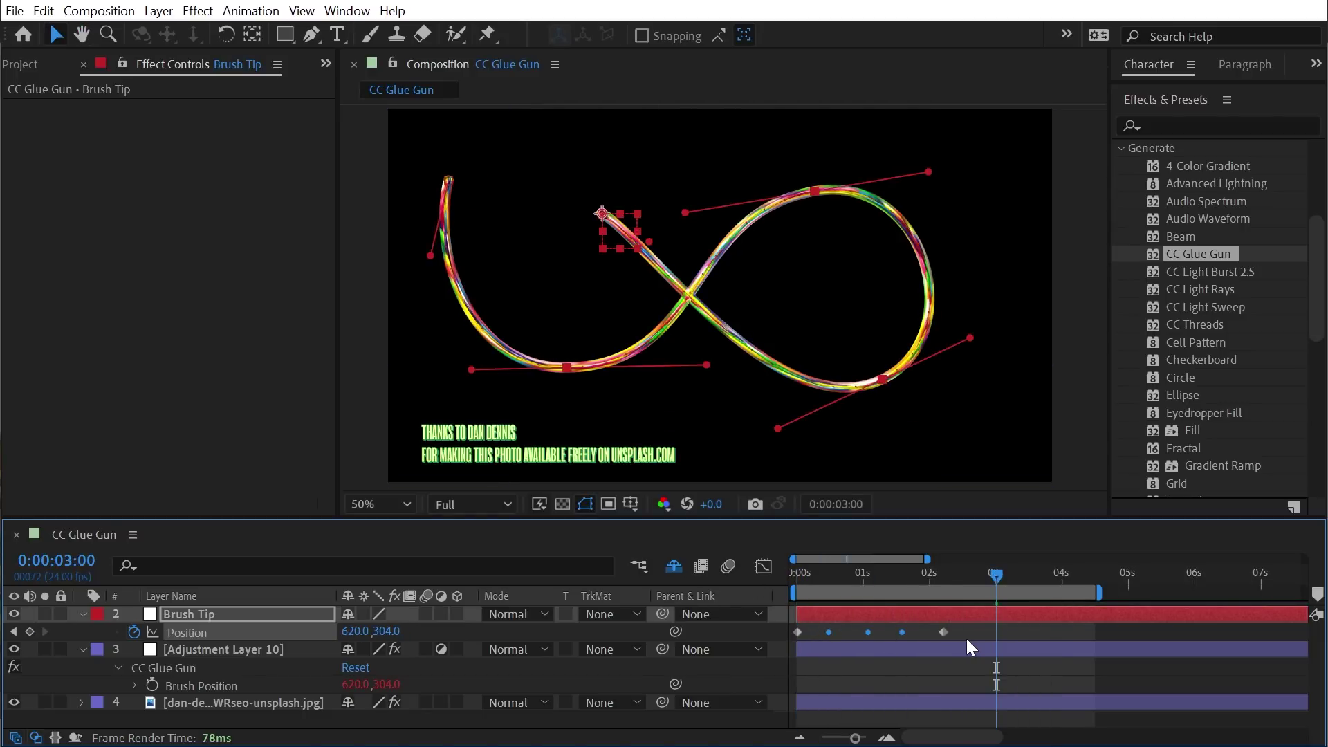
left_click(942, 632)
left_click(798, 631)
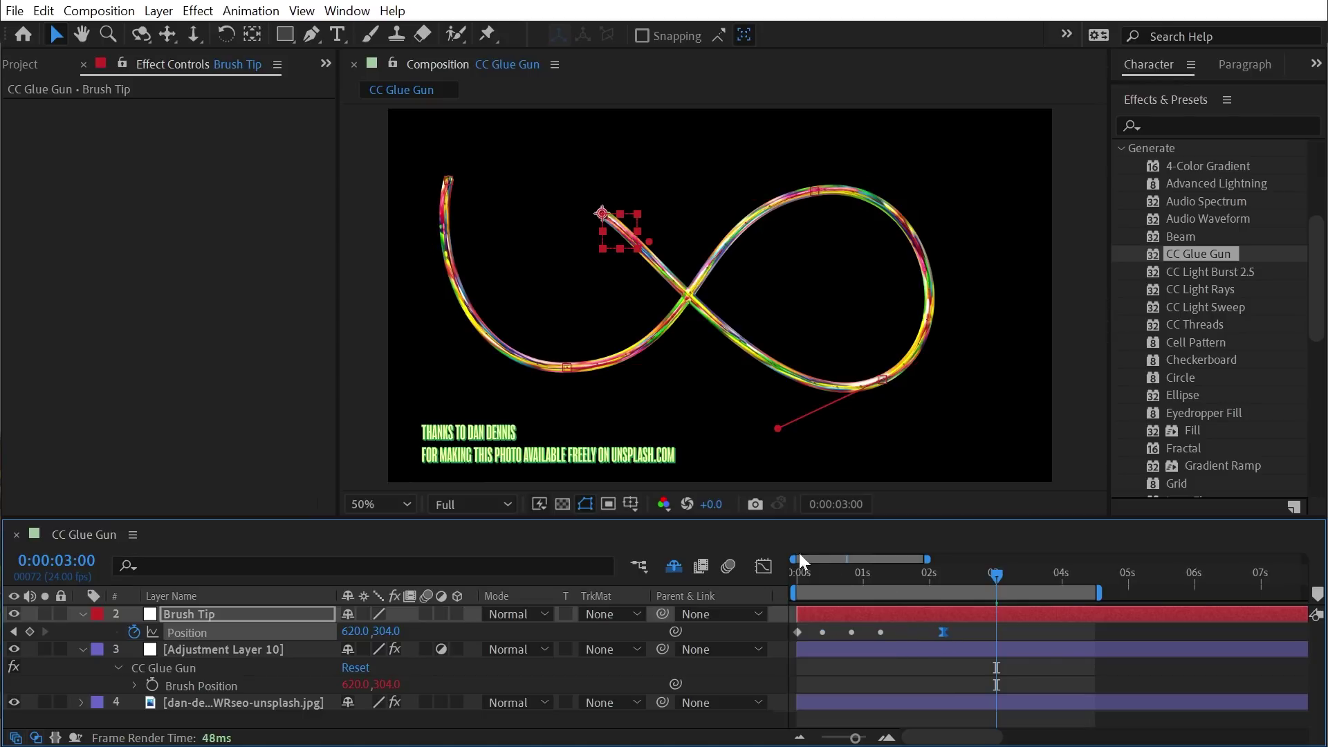
Reshape the null's speed graph so the motion peaks early with a long slow finish, and preview the timing
left_click(764, 566)
left_click_drag(809, 631, 887, 691)
left_click(944, 690)
left_click_drag(825, 579, 793, 579)
key("space")
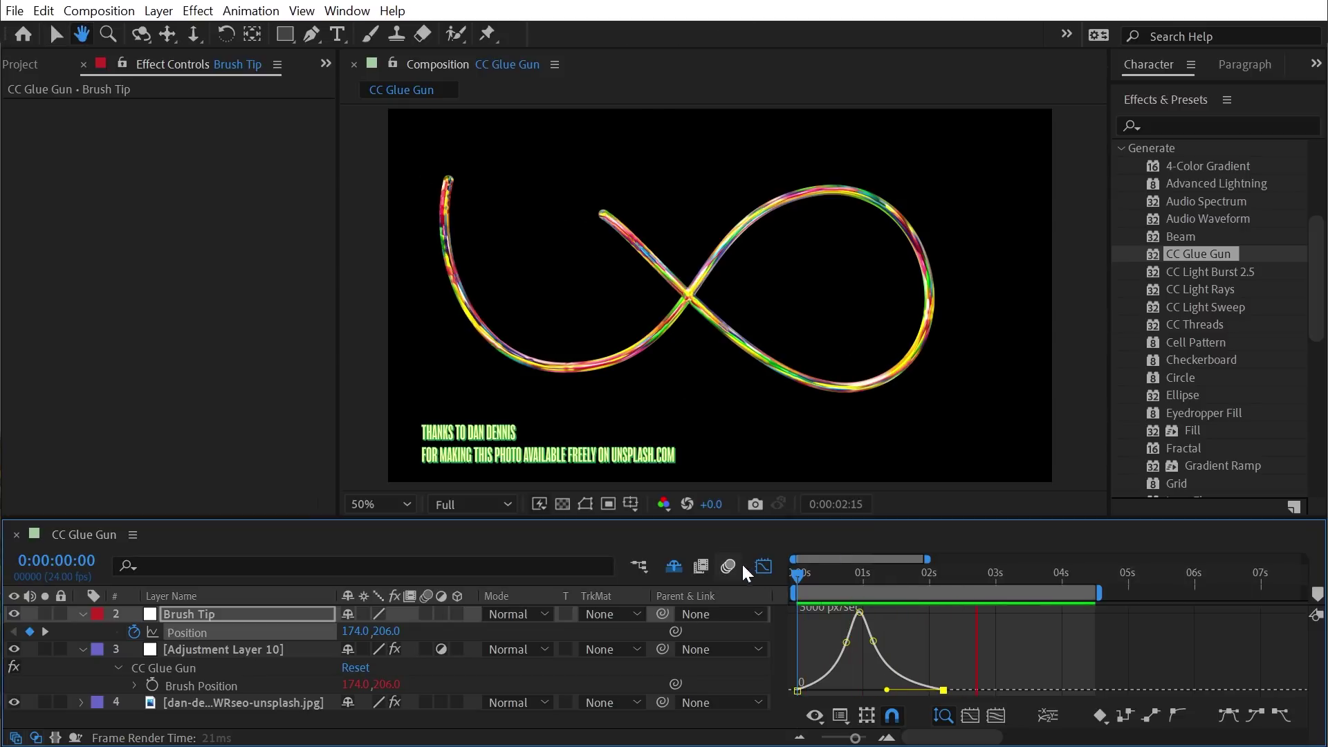
left_click(763, 566)
Shorten the animation to a last keyframe near 1.5 seconds and a work area ending near 2 seconds, and bend the path's tail upward
left_click_drag(1099, 593, 939, 590)
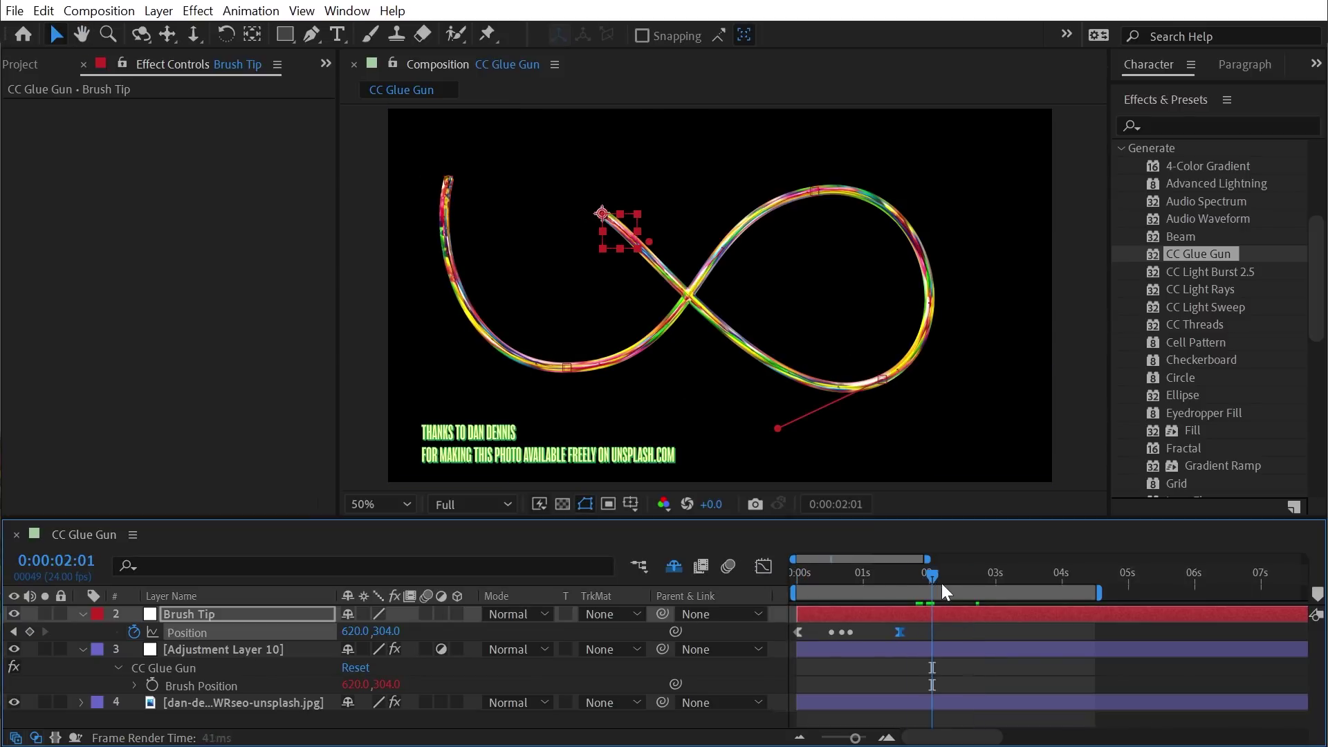
key("space")
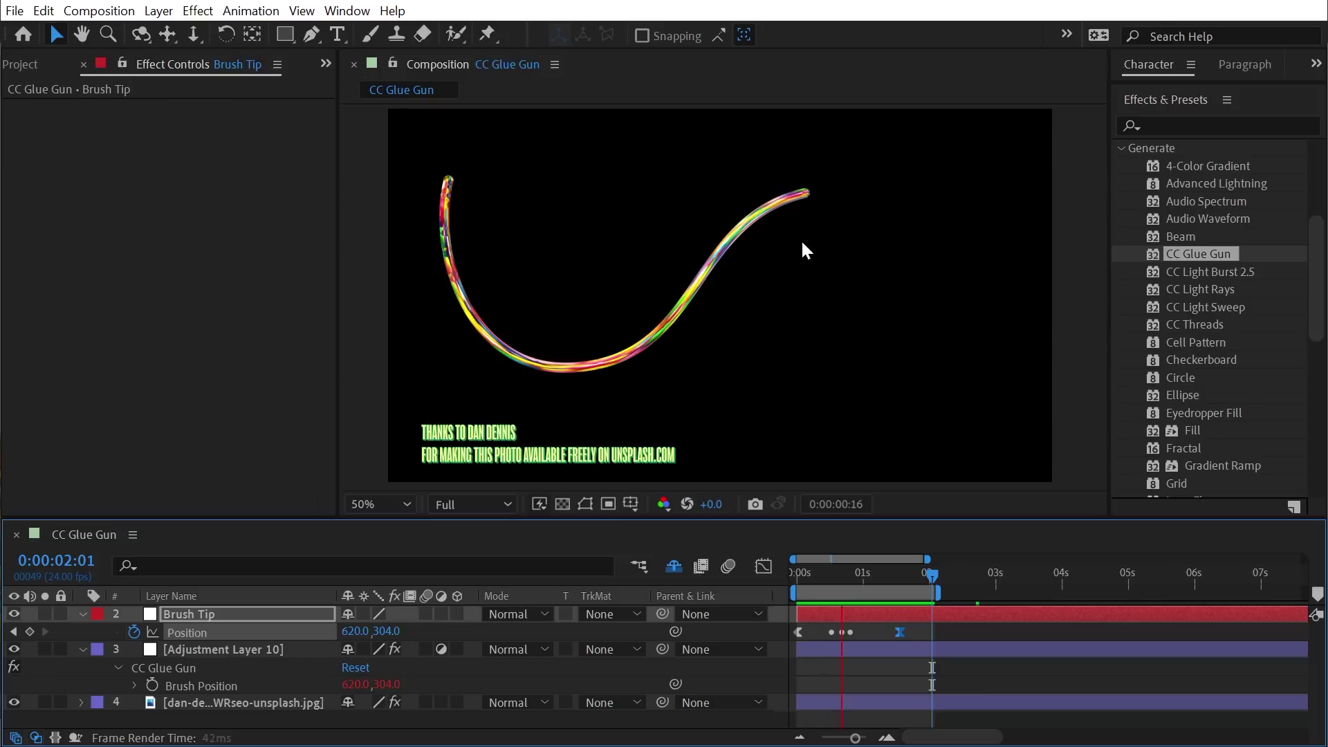
key("space")
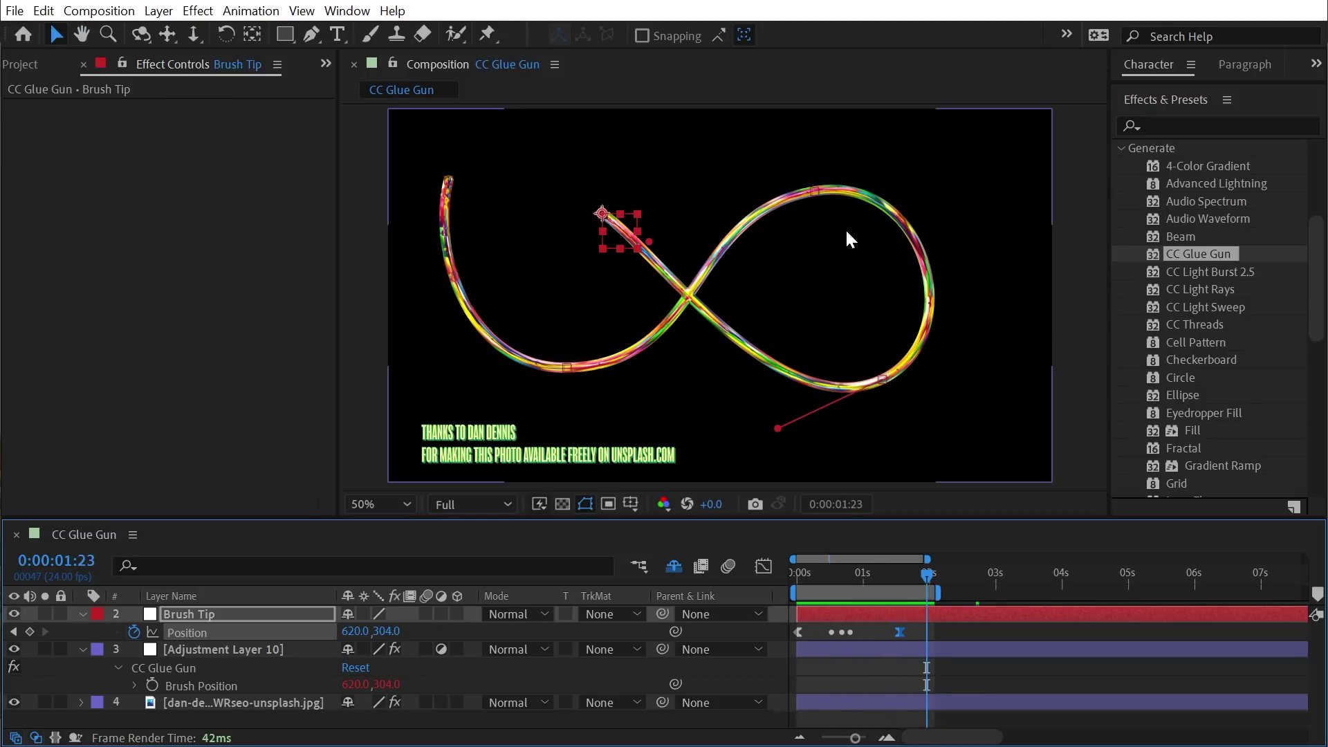
mouse_move(649, 242)
left_mouse_down()
mouse_move(712, 201)
mouse_move(670, 184)
mouse_move(689, 193)
left_mouse_up()
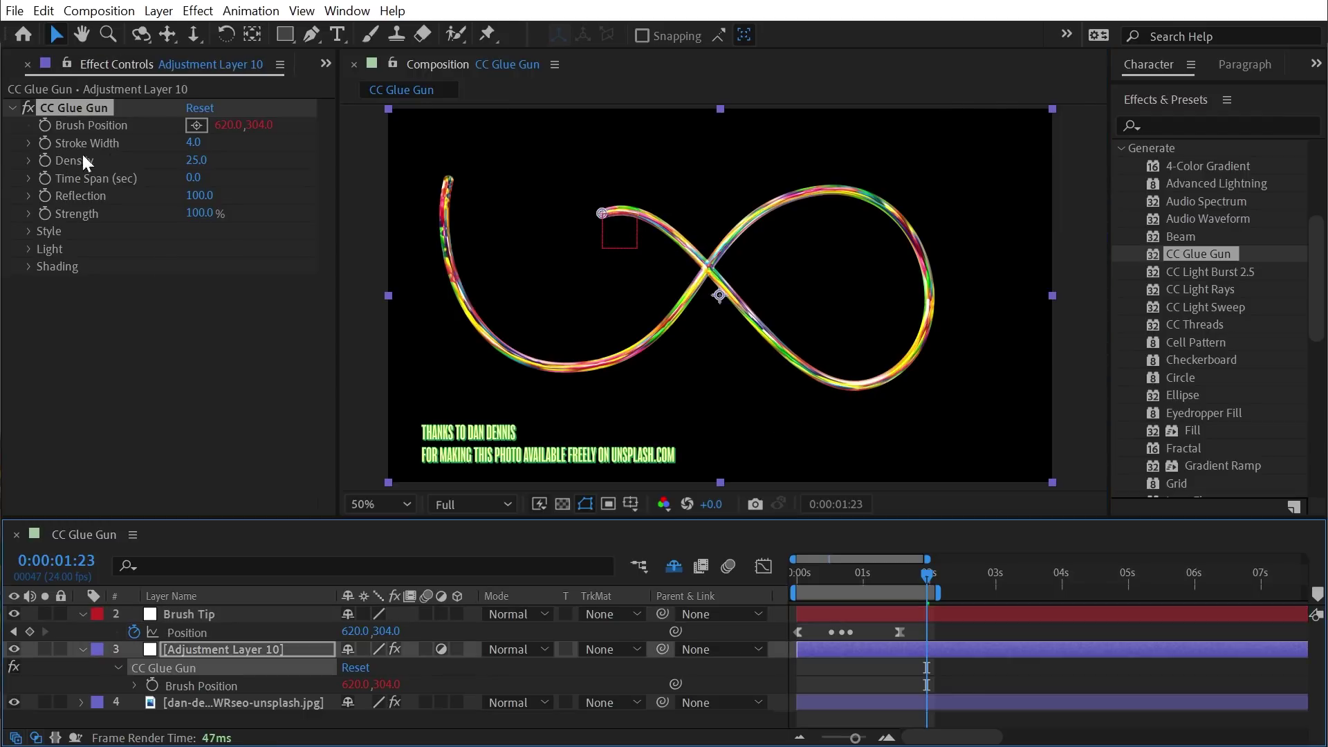
Set the CC Glue Gun Stroke Width to 9.3 on the adjustment layer
scroll(696, 215, "up", 1)
left_click_drag(727, 272, 1030, 383)
mouse_move(1318, 254)
left_mouse_down()
mouse_move(744, 107)
mouse_move(754, 233)
mouse_move(1239, 267)
mouse_move(1326, 259)
left_mouse_up()
mouse_move(655, 259)
left_mouse_down()
mouse_move(836, 208)
mouse_move(844, 260)
mouse_move(839, 203)
left_mouse_up()
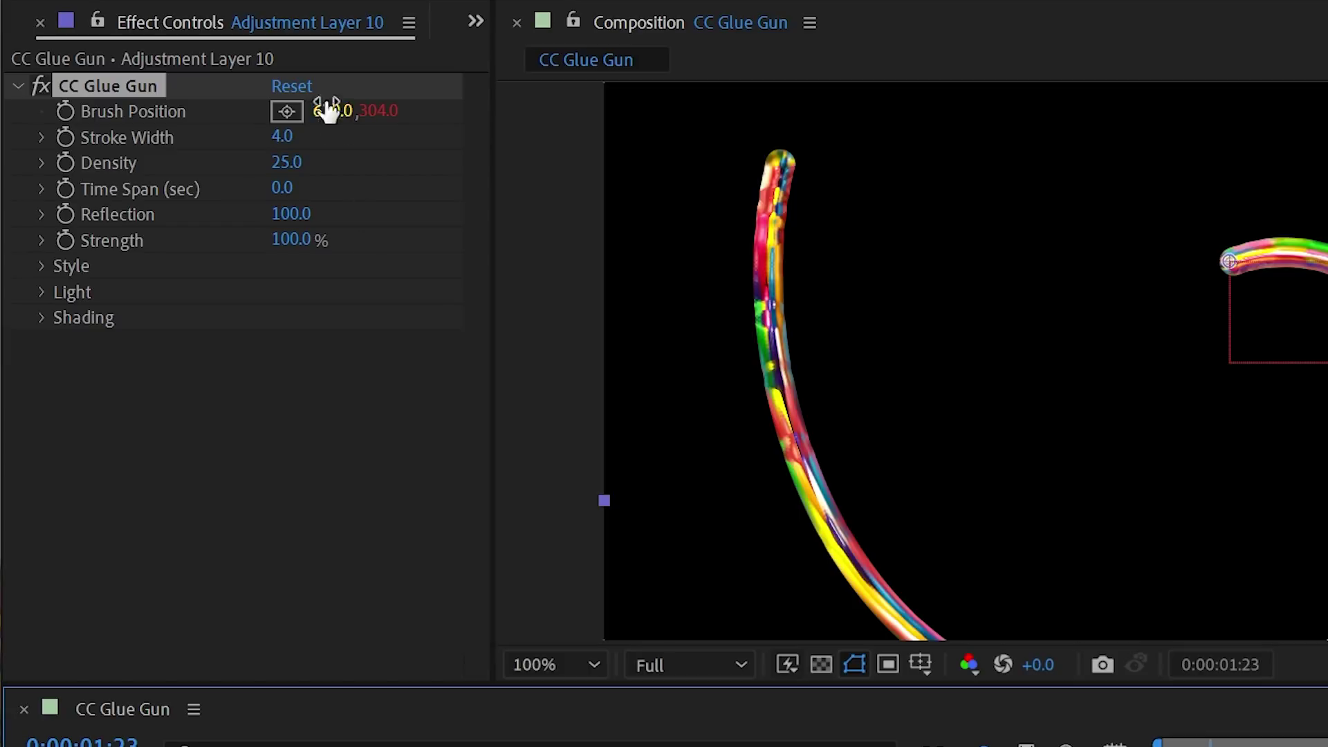
mouse_move(284, 139)
left_mouse_down()
mouse_move(454, 134)
mouse_move(395, 143)
mouse_move(391, 131)
mouse_move(510, 125)
mouse_move(362, 136)
left_mouse_up()
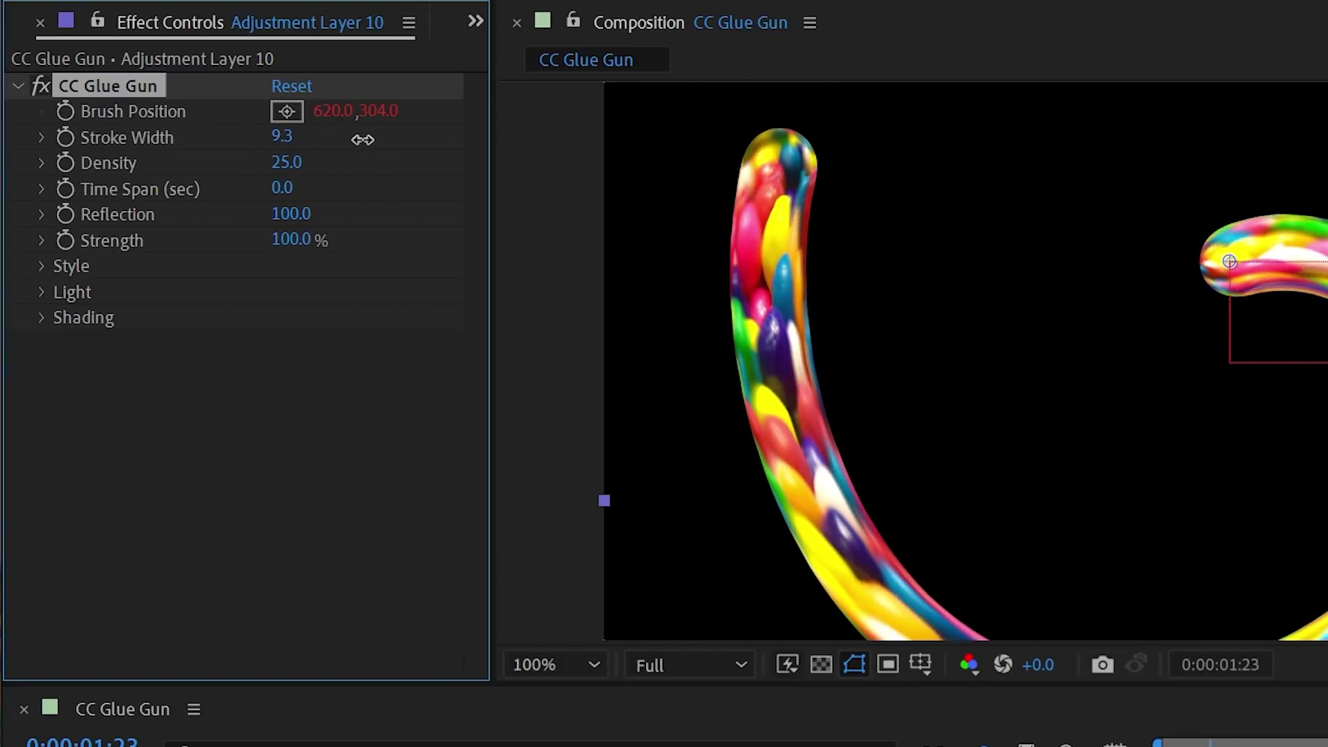
Try a low Density of 6.6, raise it to 63.5 for a smoother stroke, and play the result from the first frame
mouse_move(203, 167)
left_mouse_down()
mouse_move(1, 190)
mouse_move(48, 189)
mouse_move(12, 184)
mouse_move(28, 186)
left_mouse_up()
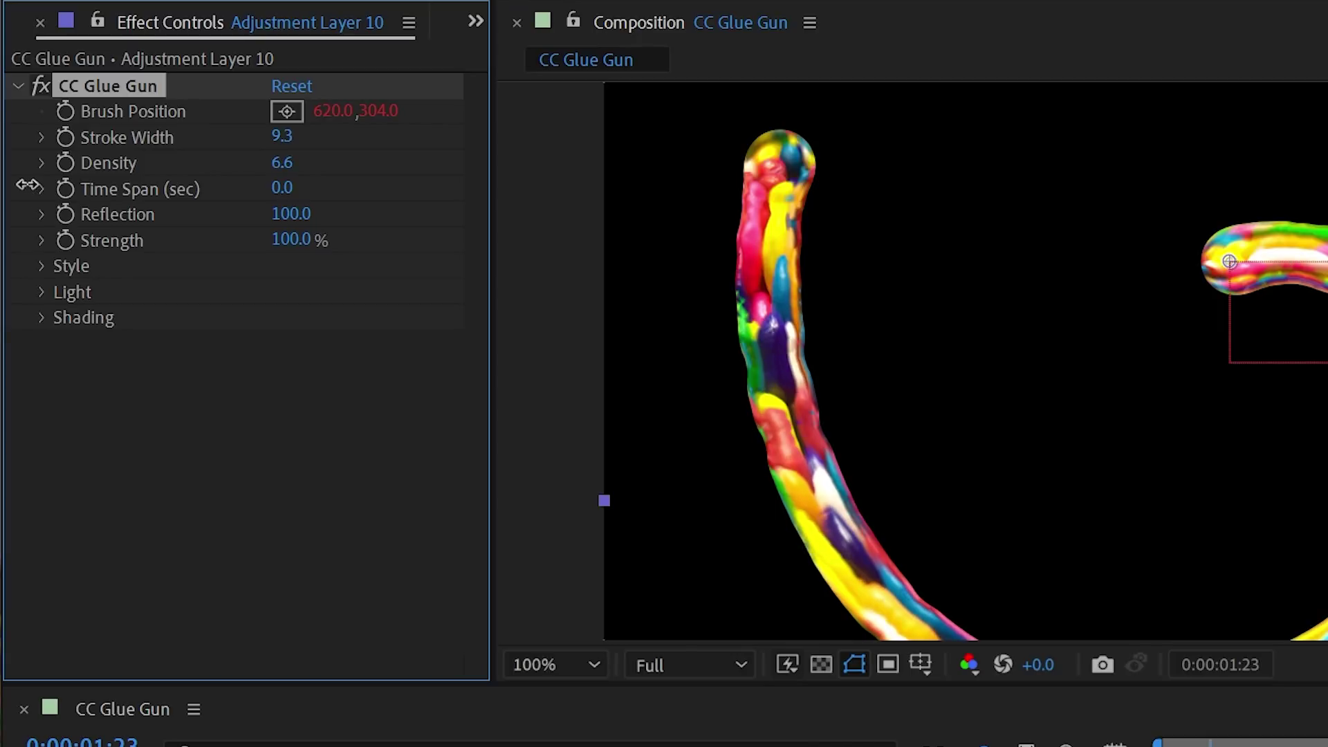
mouse_move(1327, 525)
left_mouse_down()
mouse_move(1295, 379)
mouse_move(1266, 383)
left_mouse_up()
scroll(1296, 379, "down", 1)
mouse_move(283, 178)
left_mouse_down()
mouse_move(228, 163)
mouse_move(1093, 164)
left_mouse_up()
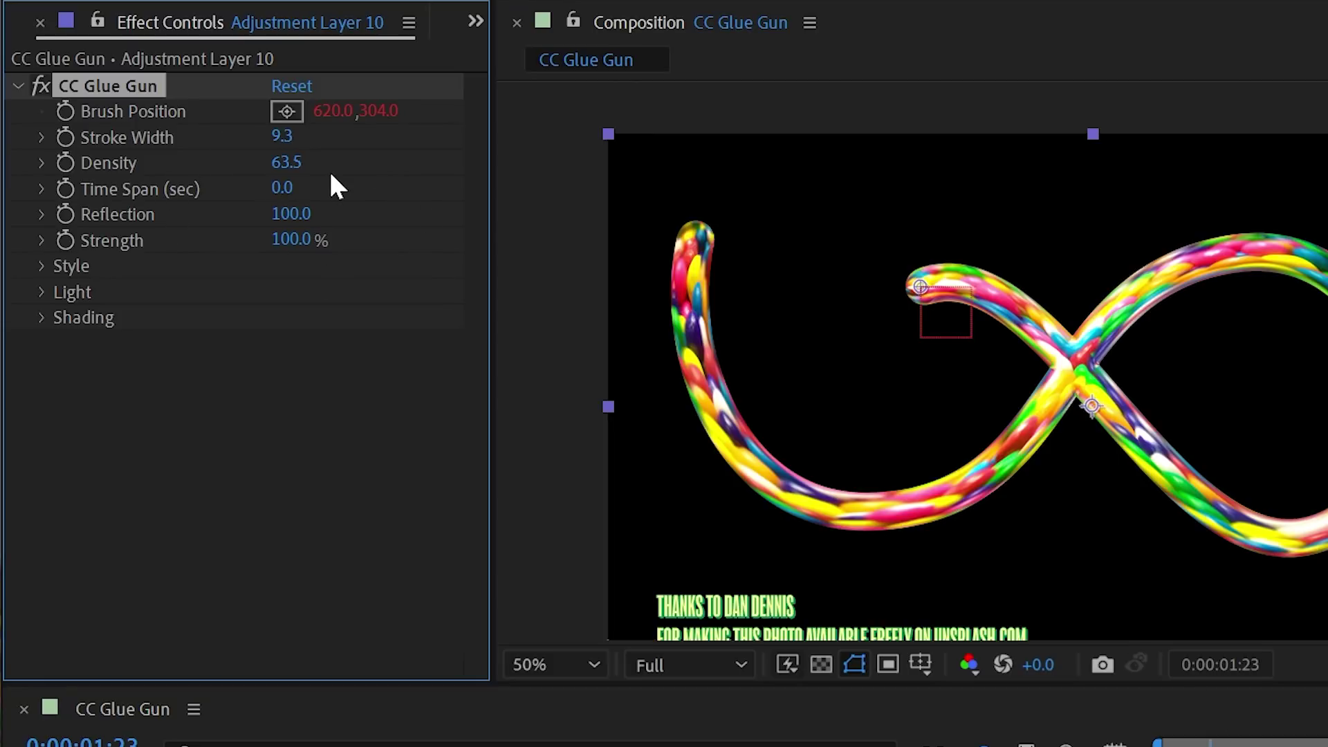
left_click_drag(1210, 746, 1037, 745)
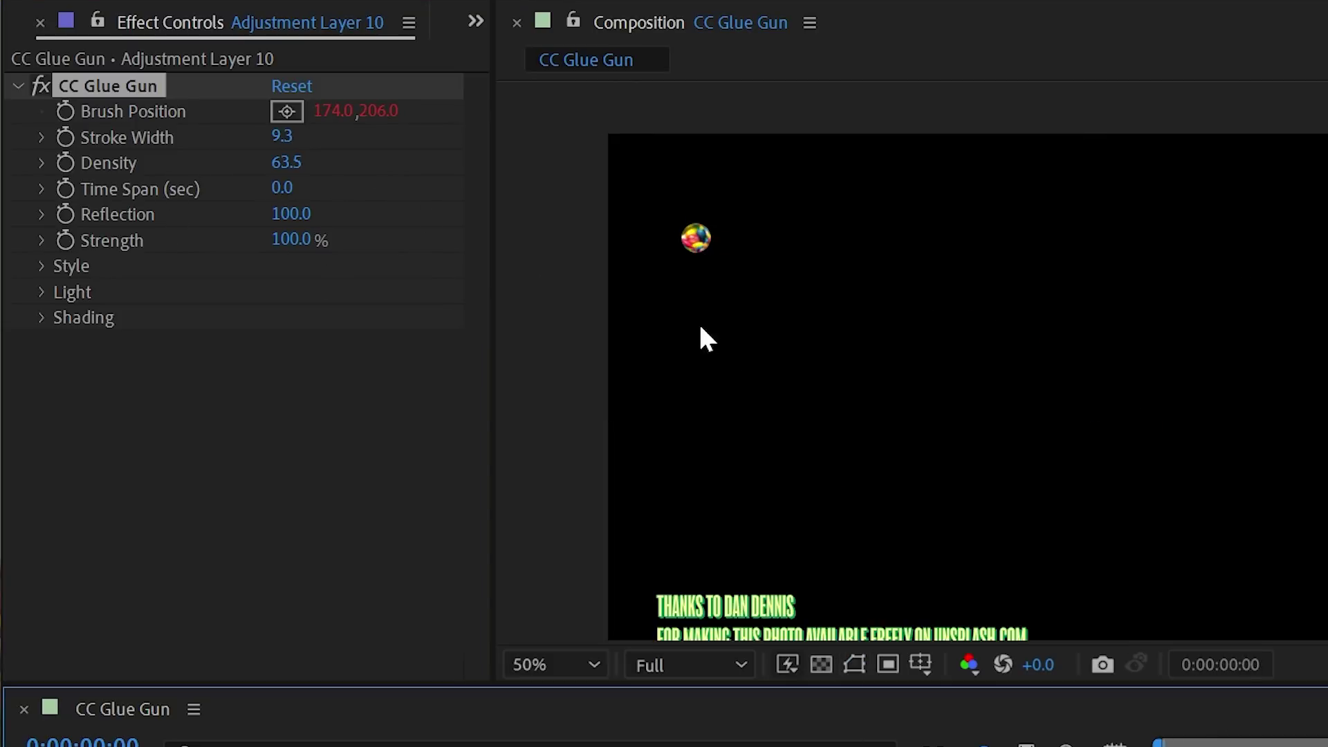
key("space")
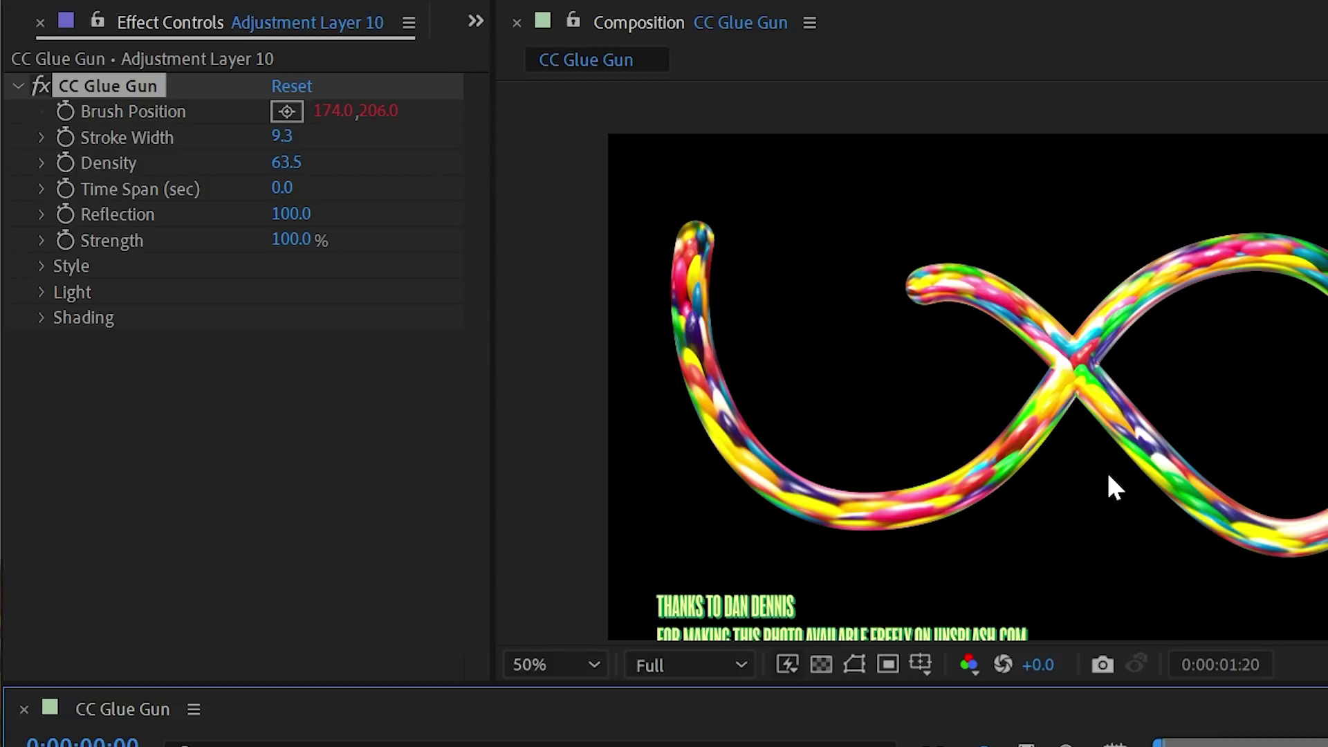
Try a Time Span of 0.5 seconds in playback, return it to 0, and replay the full stroke
left_click_drag(287, 193, 285, 188)
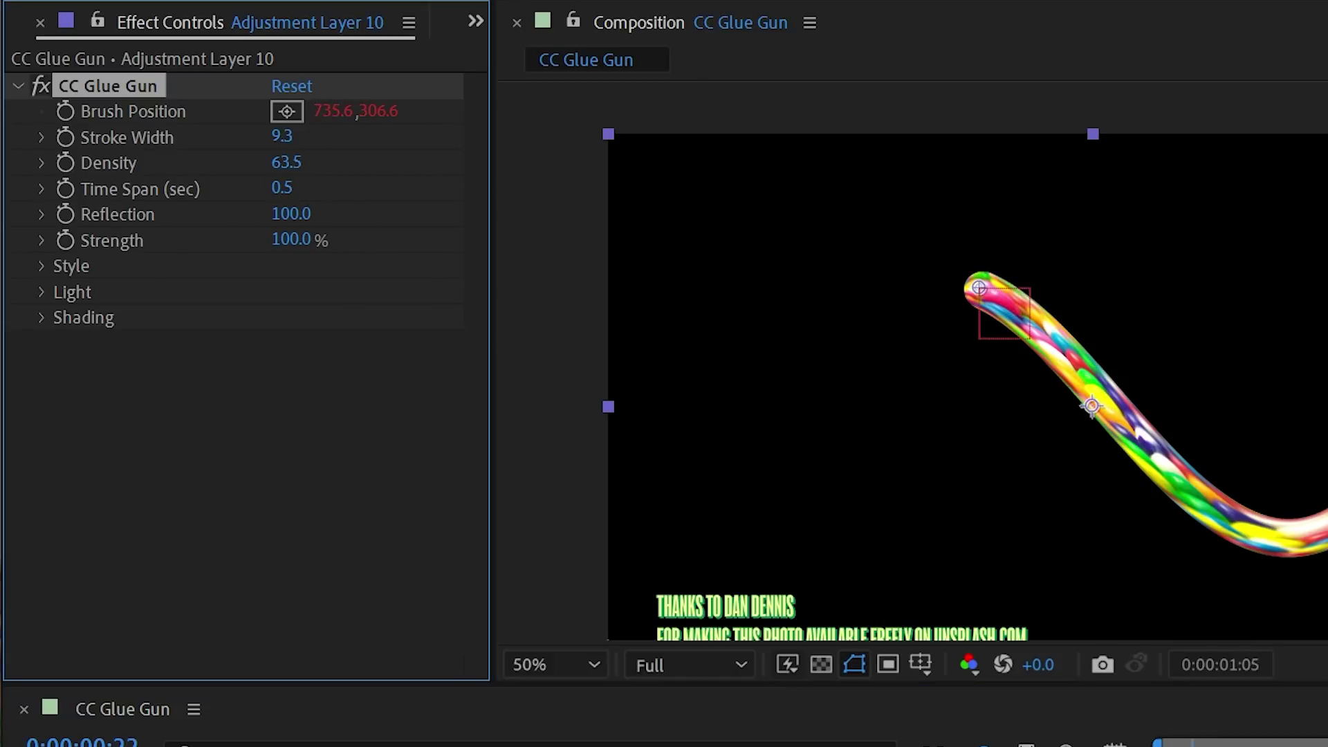
key("Home")
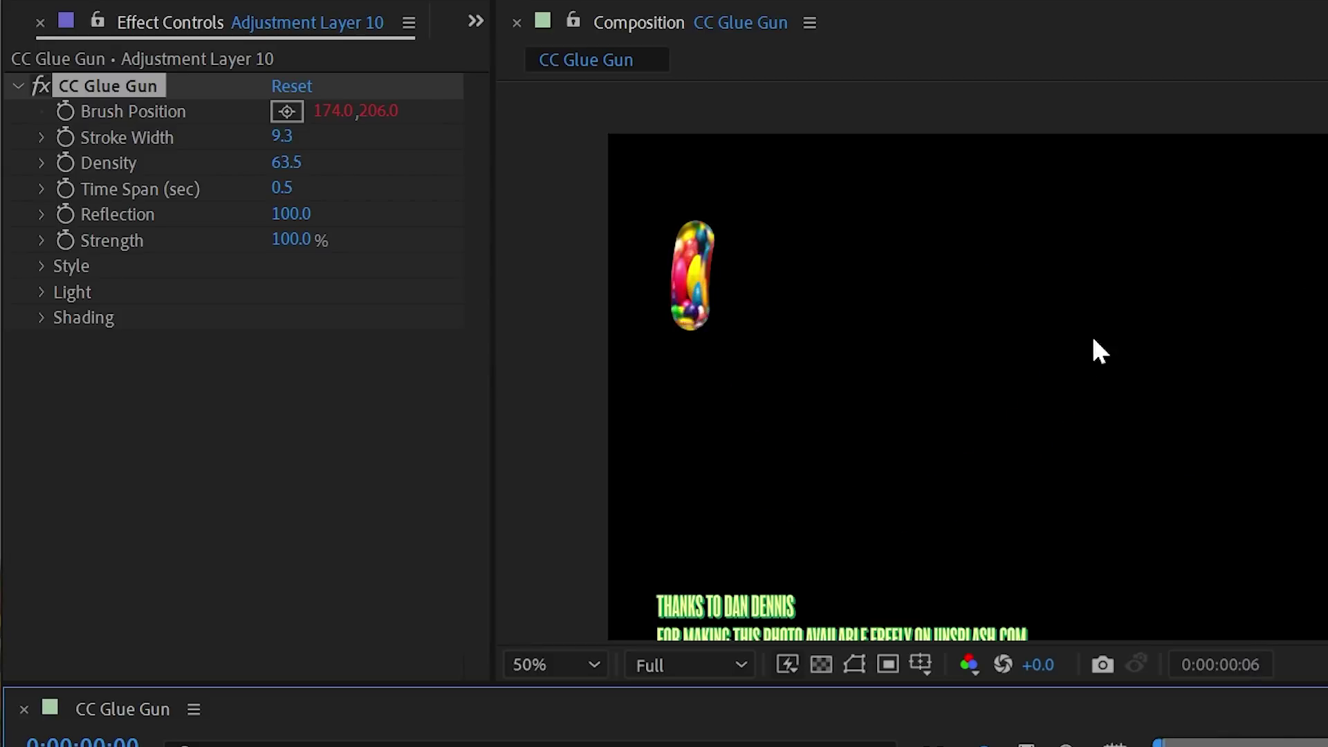
key("space")
left_click(915, 291)
key("space")
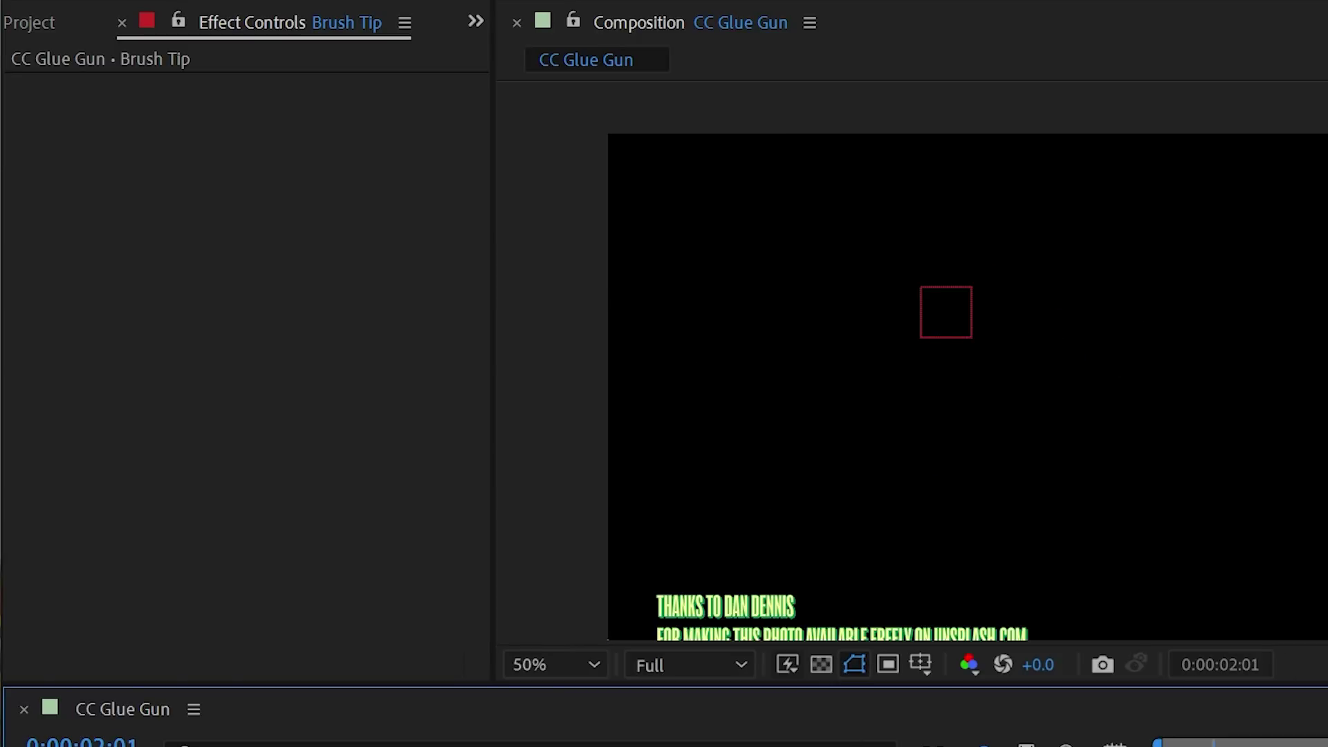
key("Home")
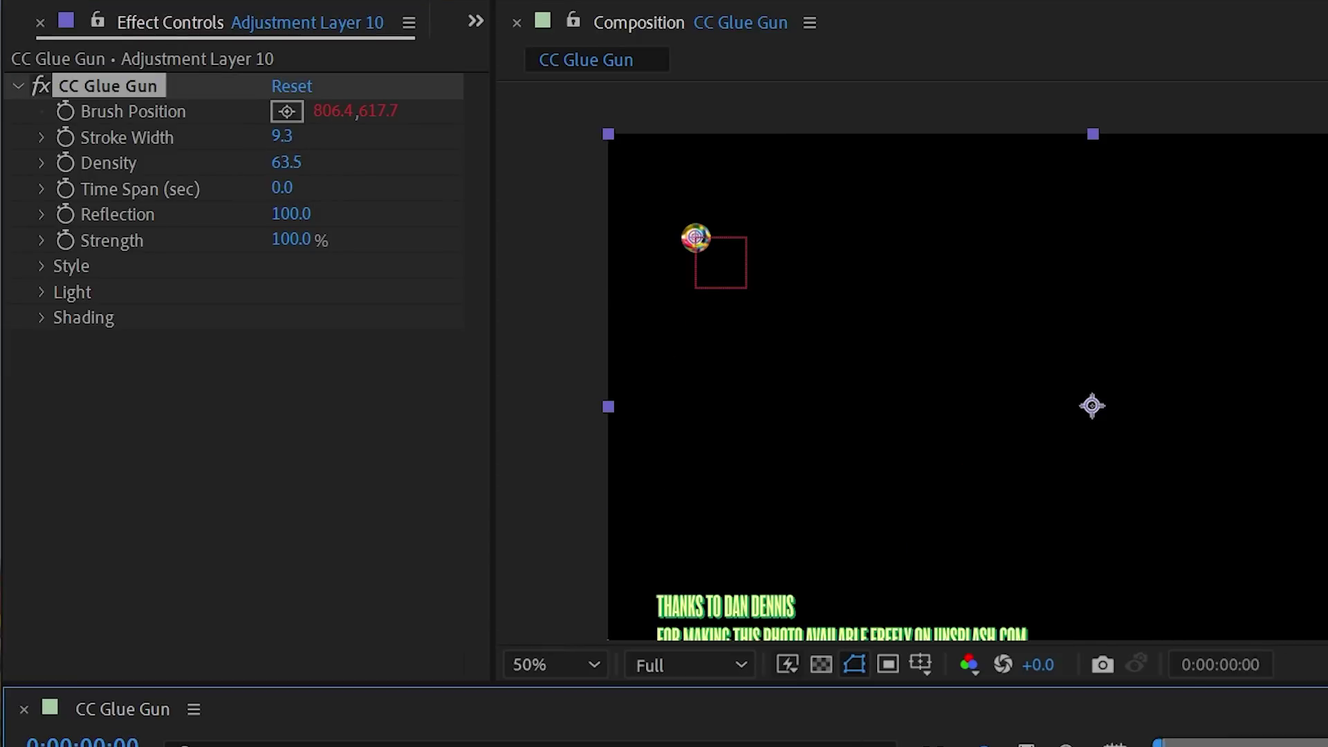
key("space")
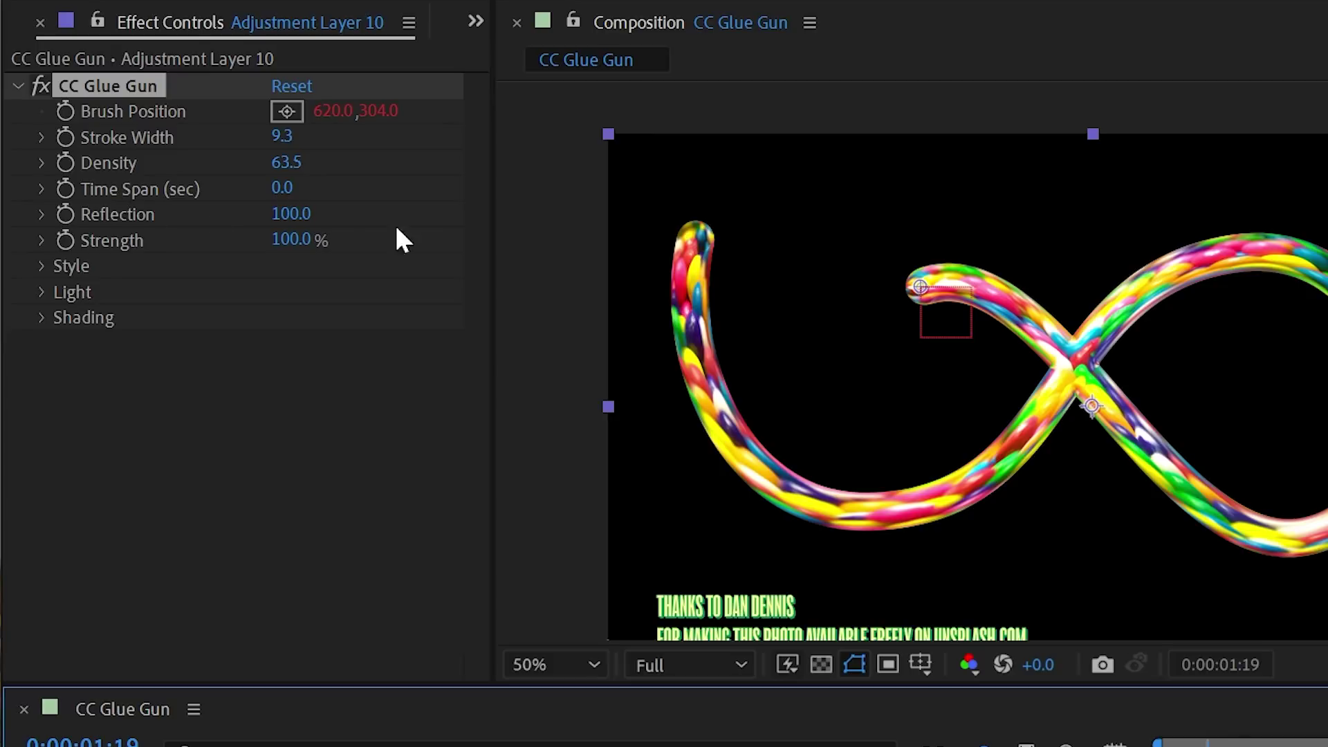
Try Reflection values of 0 and 92 on a close-up of the stroke, and reset Reflection to 100
scroll(921, 341, "up", 2)
scroll(1130, 282, "up", 2)
left_click_drag(1144, 451, 792, 317)
left_click_drag(294, 213, 372, 254)
scroll(831, 388, "down", 1)
left_click_drag(1021, 369, 1310, 437)
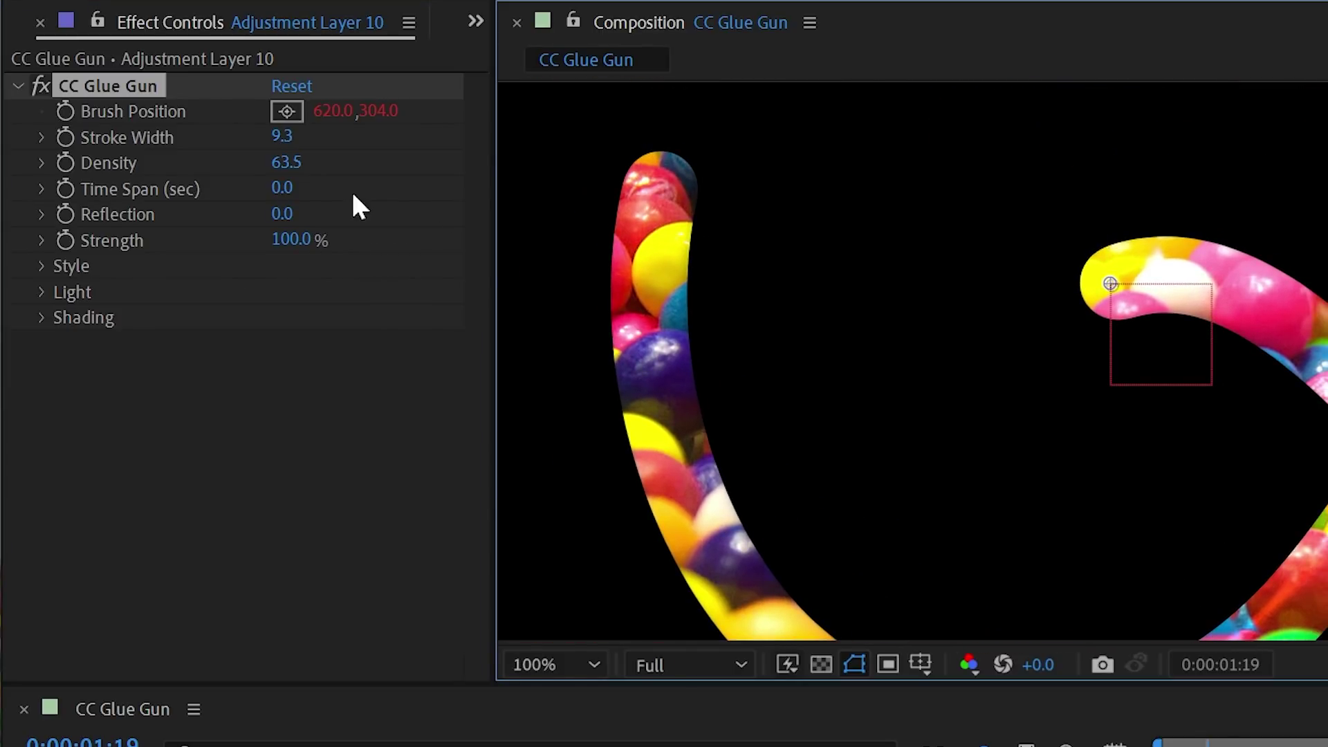
left_click_drag(297, 207, 335, 190)
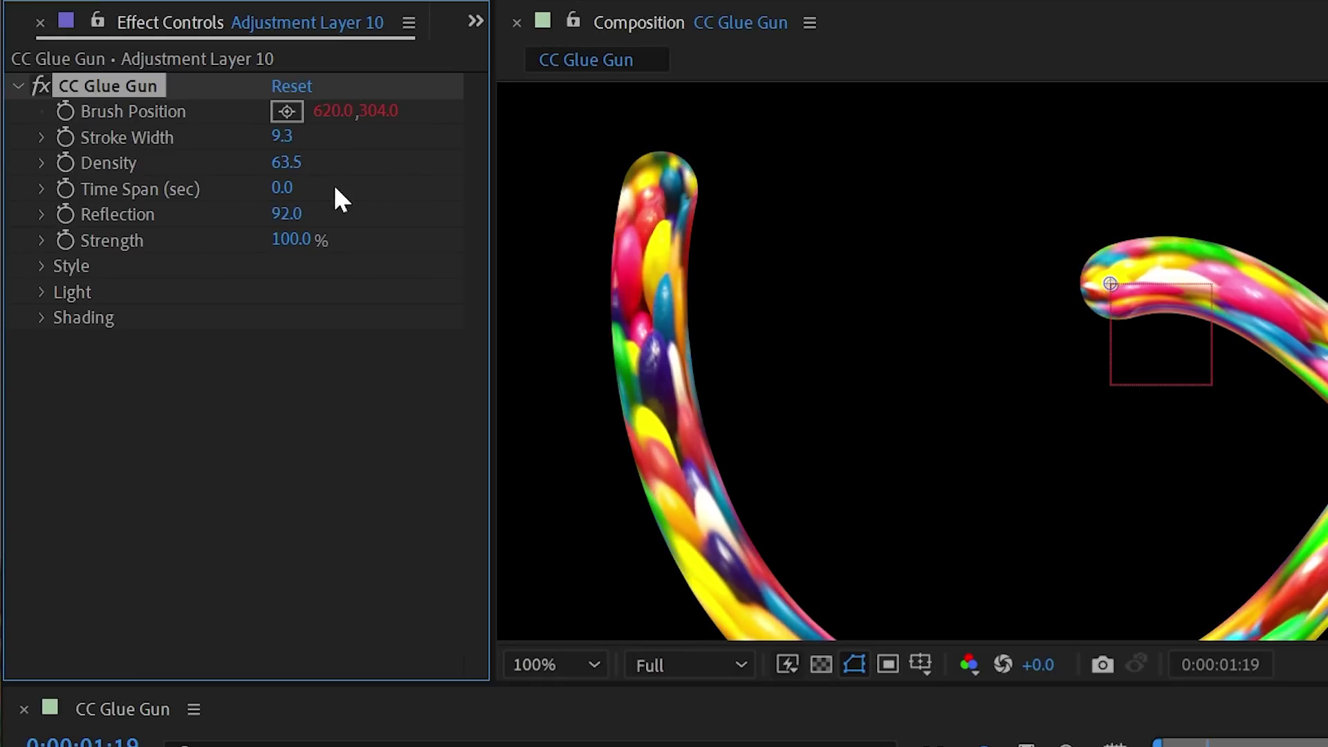
right_click(122, 211)
left_click(278, 465)
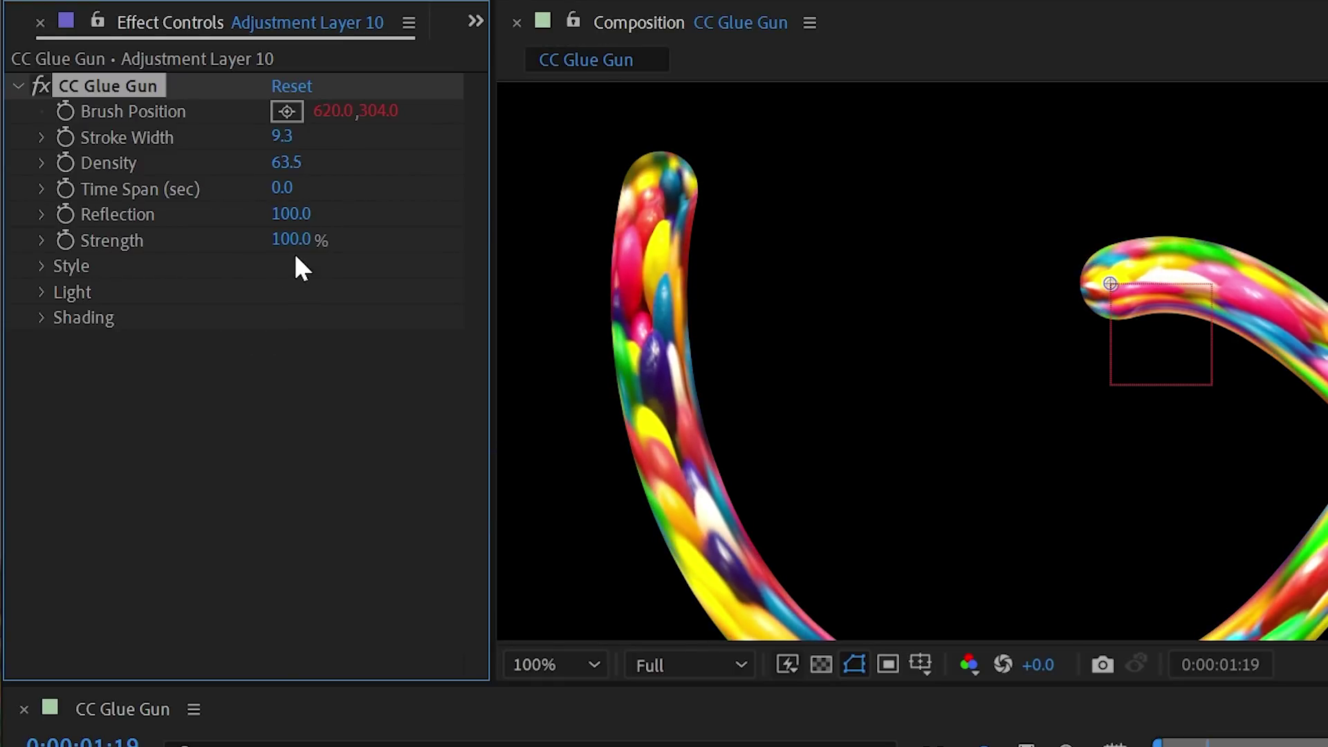
Try lowering Strength to 1.2% and Density to 49.4 to thin and break up the stroke around its crossing
key("comma")
left_click_drag(1327, 424, 1156, 399)
key("period")
left_click_drag(932, 195, 977, 284)
mouse_move(293, 261)
left_mouse_down()
mouse_move(208, 249)
mouse_move(90, 259)
mouse_move(117, 266)
left_mouse_up()
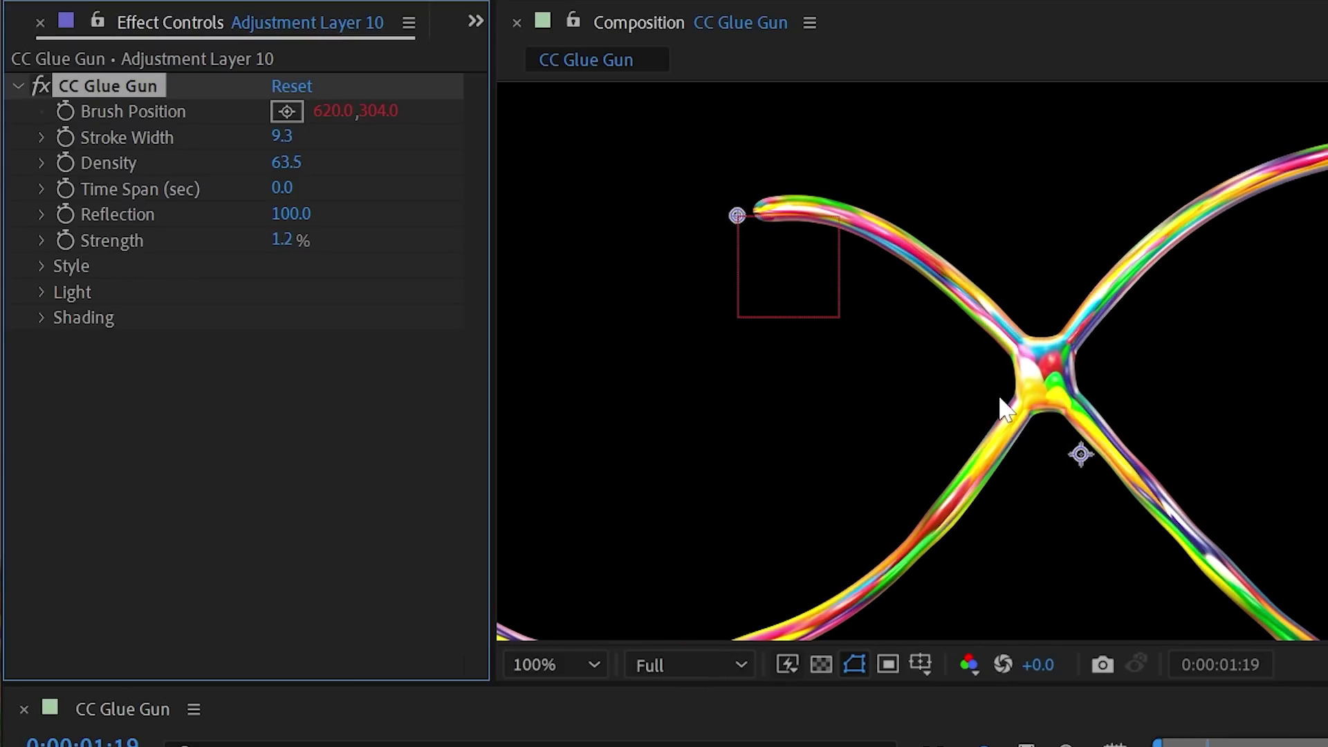
left_click_drag(1233, 463, 1251, 455)
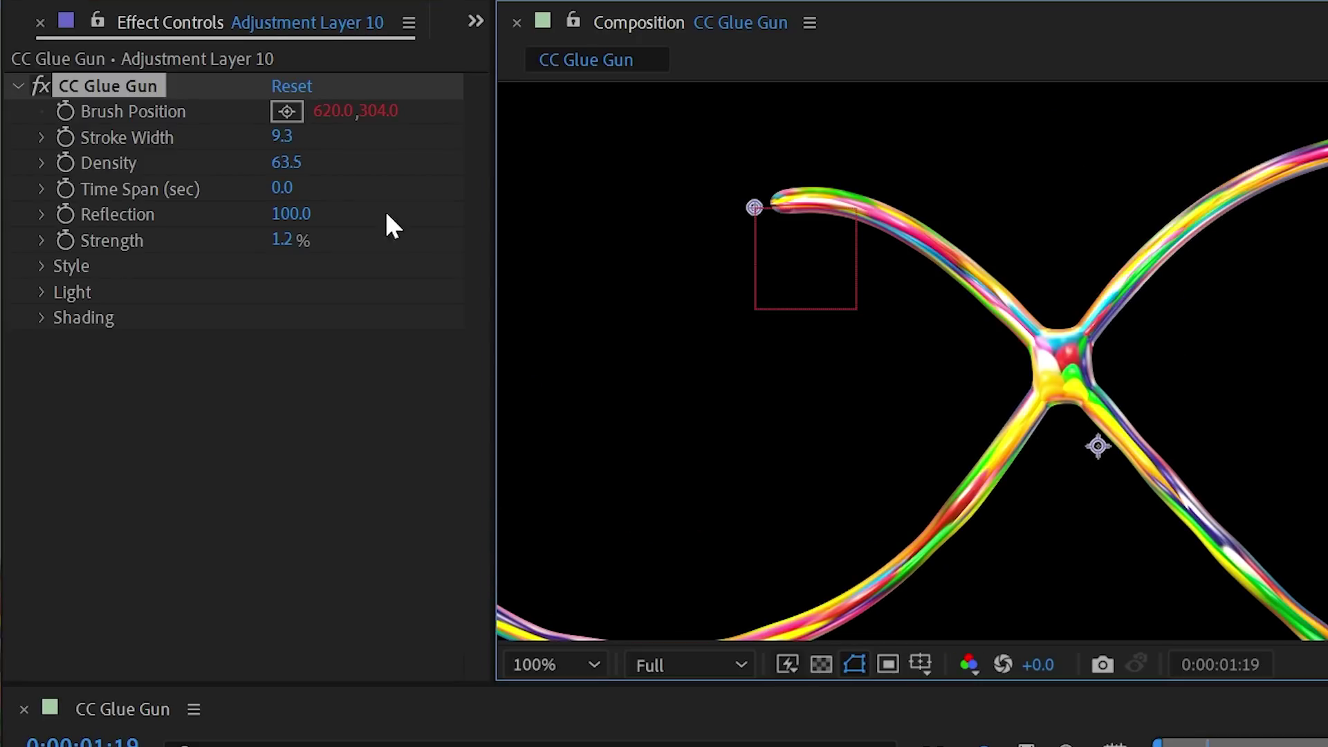
left_click_drag(296, 164, 87, 172)
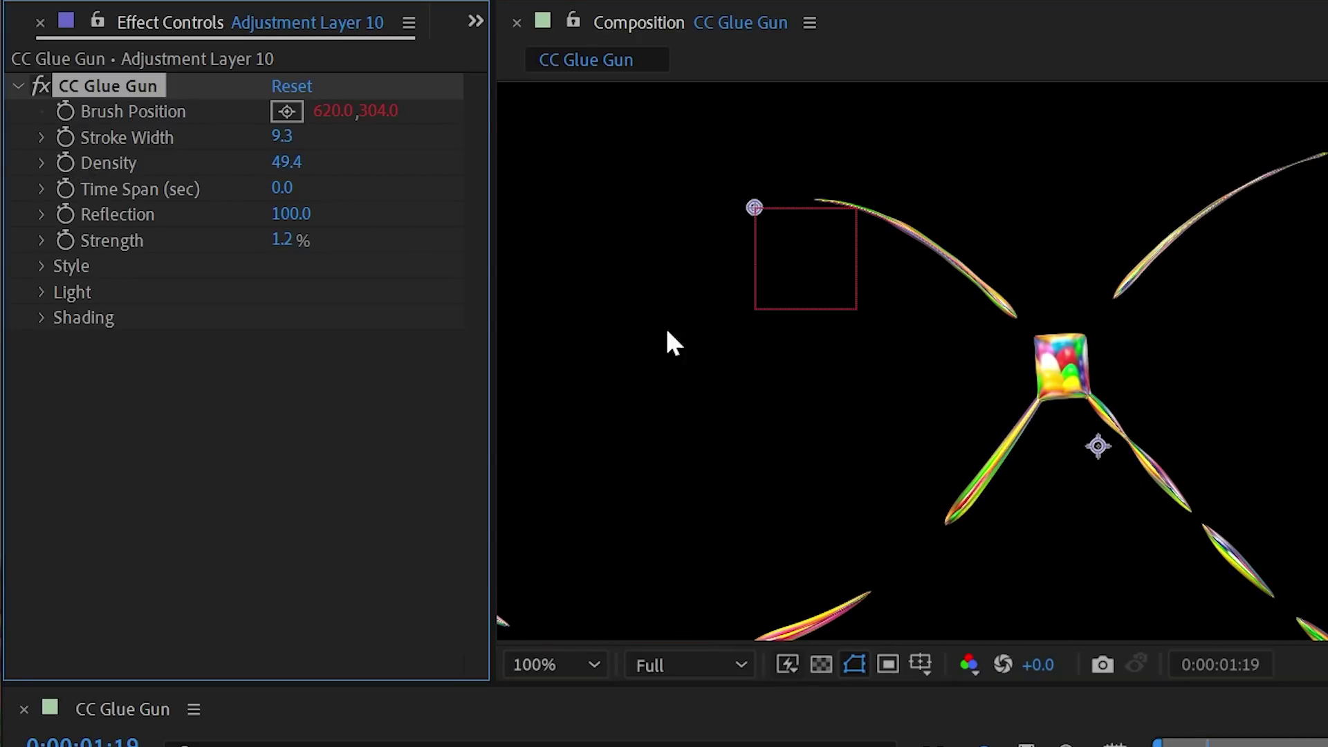
Balance the broken, gooey stroke with Stroke Width 8.3, Density 6.2 and Strength 20.3%
left_click_drag(285, 252, 335, 240)
mouse_move(287, 162)
left_mouse_down()
mouse_move(262, 156)
mouse_move(286, 161)
left_mouse_up()
left_click_drag(273, 241, 281, 242)
left_click_drag(280, 162, 0, 164)
left_click_drag(280, 240, 297, 237)
mouse_move(280, 138)
left_mouse_down()
mouse_move(243, 133)
mouse_move(263, 137)
left_mouse_up()
mouse_move(307, 240)
left_mouse_down()
mouse_move(267, 237)
mouse_move(284, 238)
left_mouse_up()
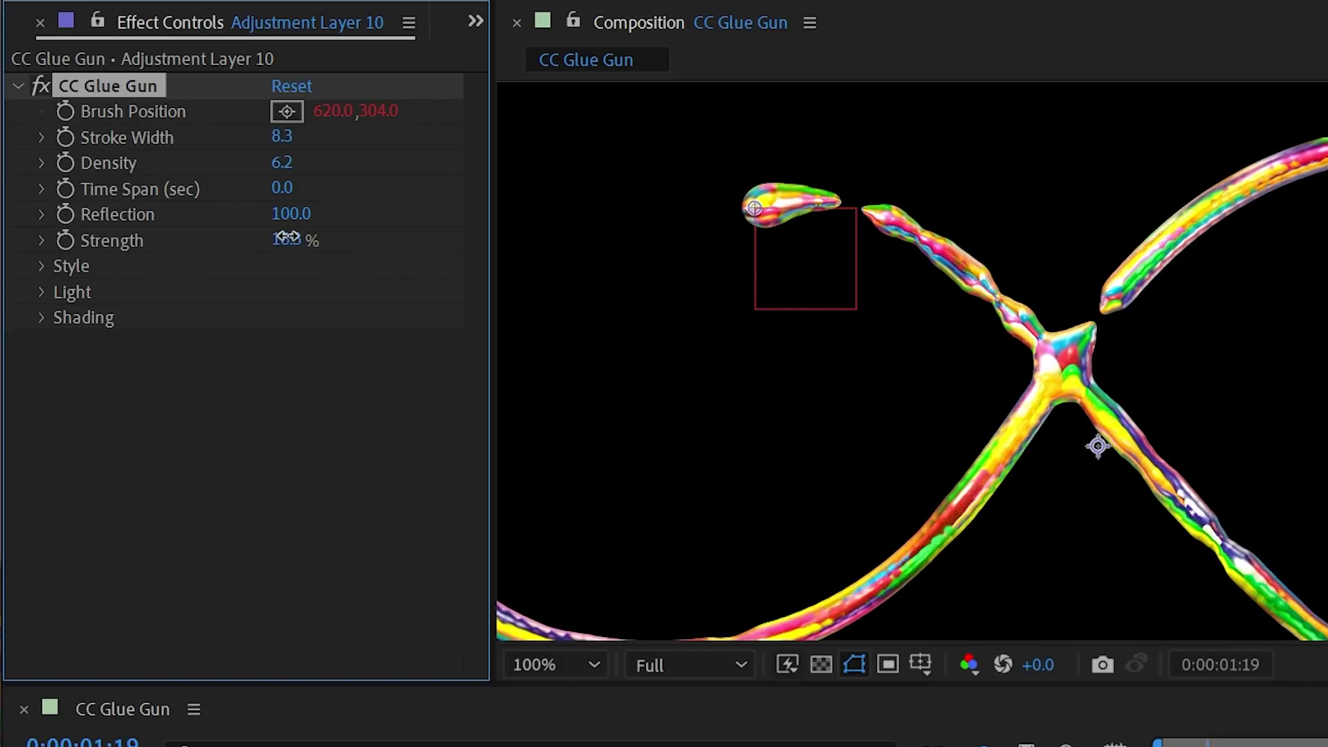
Play the broken-up stroke from the first frame with the whole composition in view
scroll(1007, 419, "down", 1)
mouse_move(971, 432)
left_mouse_down()
mouse_move(1023, 439)
mouse_move(967, 416)
left_mouse_up()
left_click_drag(1207, 746, 1157, 745)
key("space")
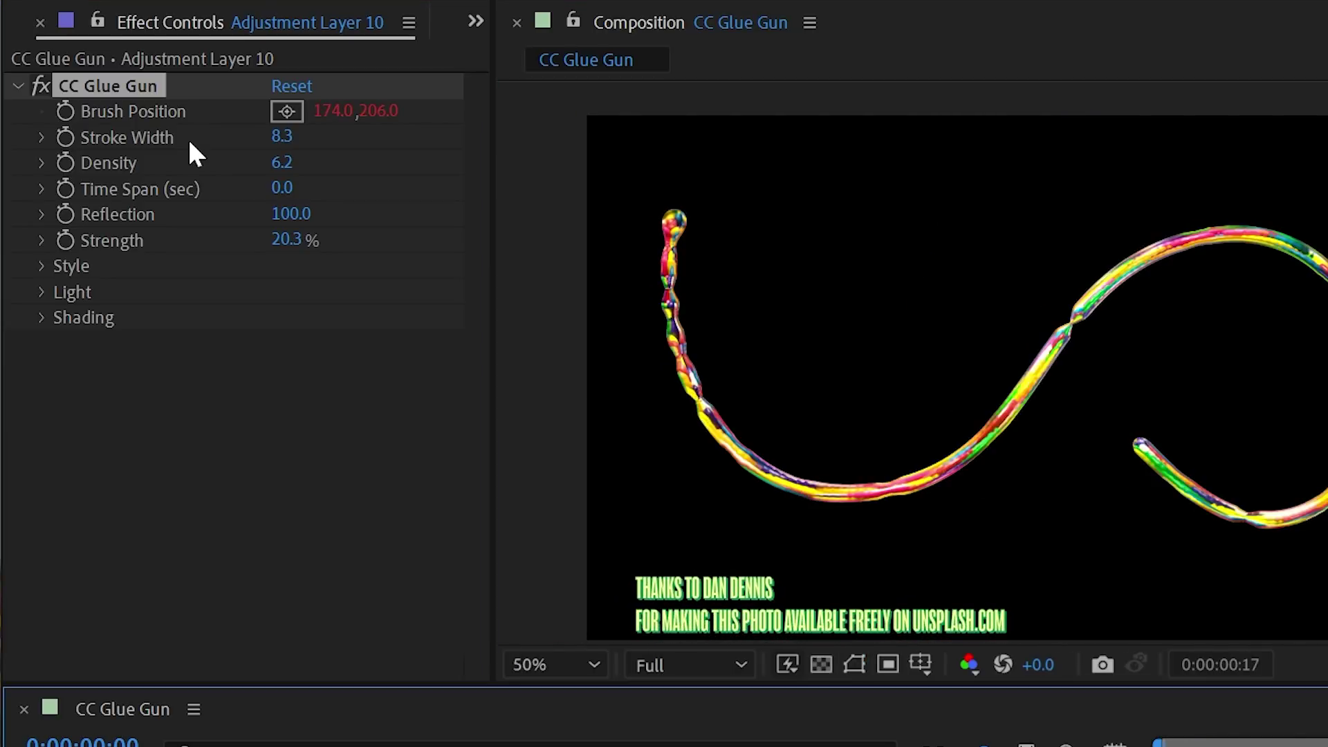
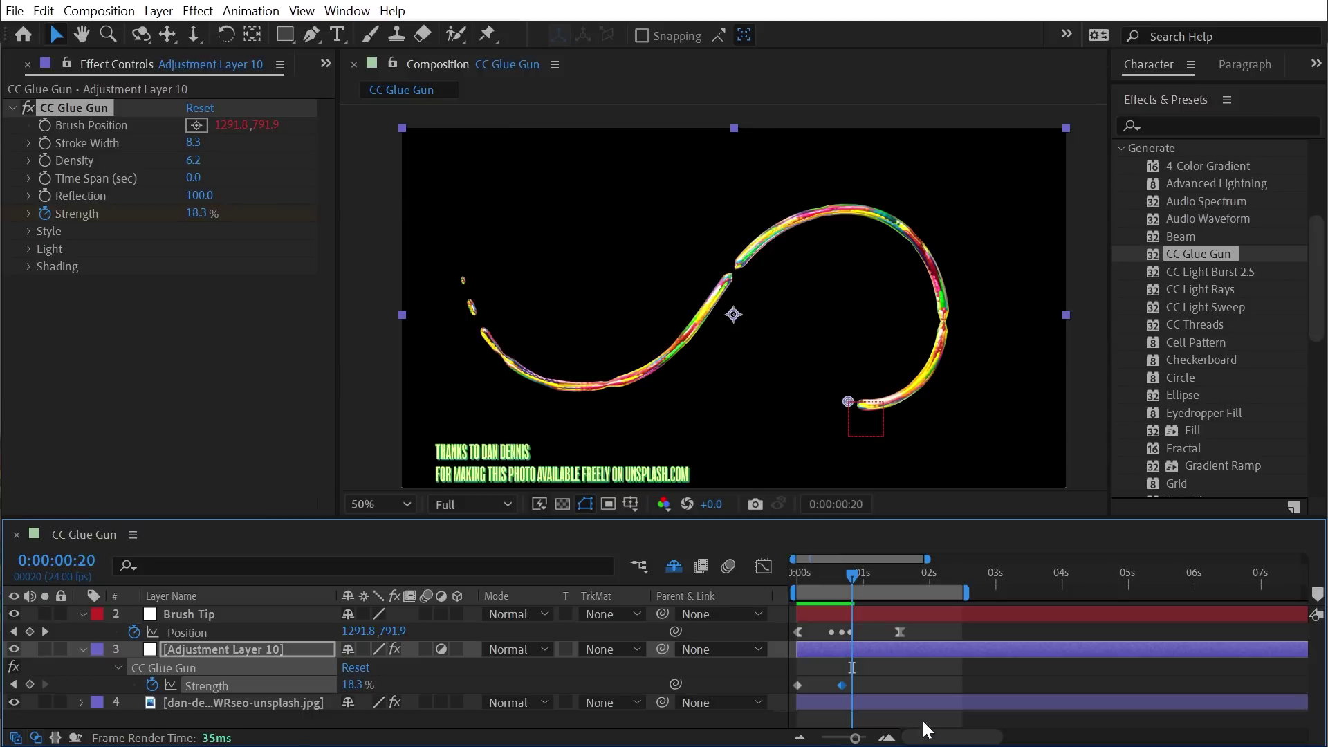
Shift the second Strength keyframe slightly earlier, keyframe Strength at 15% just past one second, and preview the stroke
left_click_drag(843, 686, 836, 686)
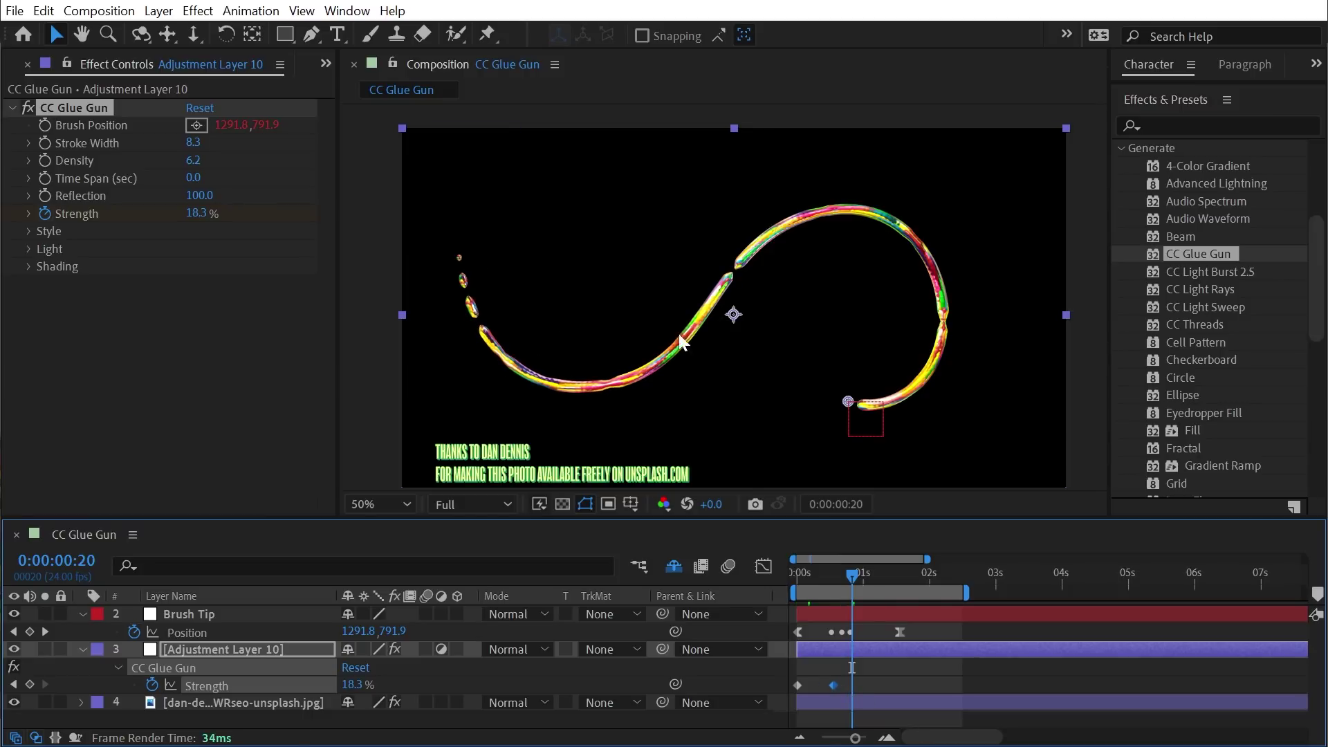
left_click_drag(851, 576, 877, 575)
mouse_move(351, 684)
left_mouse_down()
mouse_move(282, 684)
mouse_move(330, 684)
left_mouse_up()
key("Home")
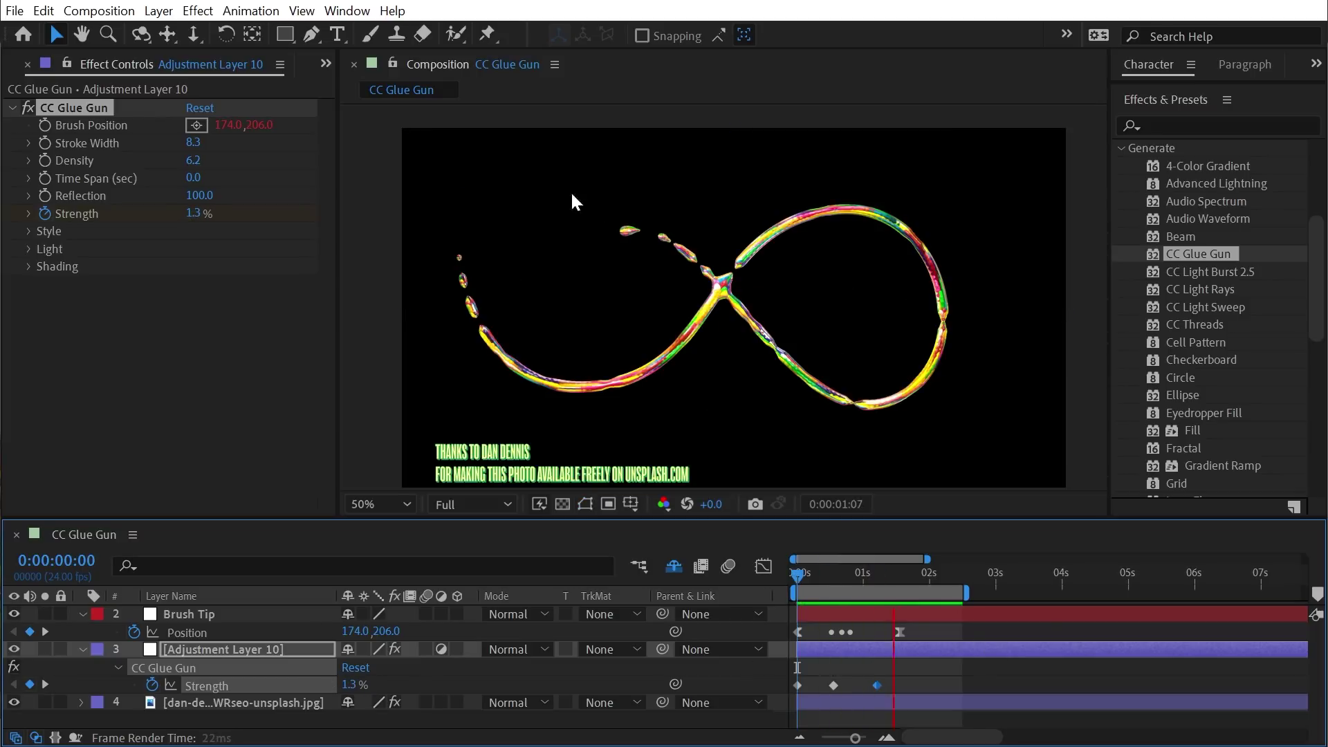
left_click(914, 576)
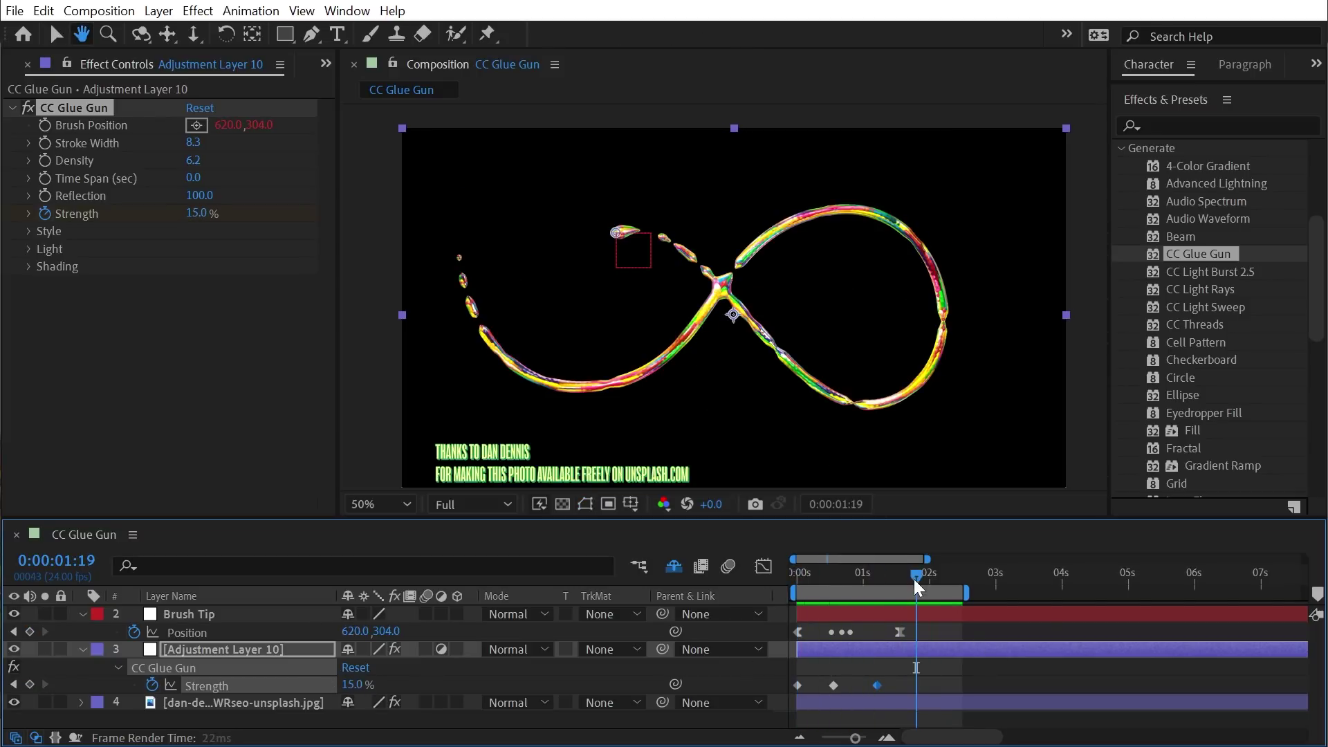
Animate Stroke Width from 0 at the first frame to 11 at frame 12
mouse_move(890, 581)
left_mouse_down()
mouse_move(847, 599)
mouse_move(803, 578)
mouse_move(839, 578)
mouse_move(795, 580)
left_mouse_up()
left_click(181, 190)
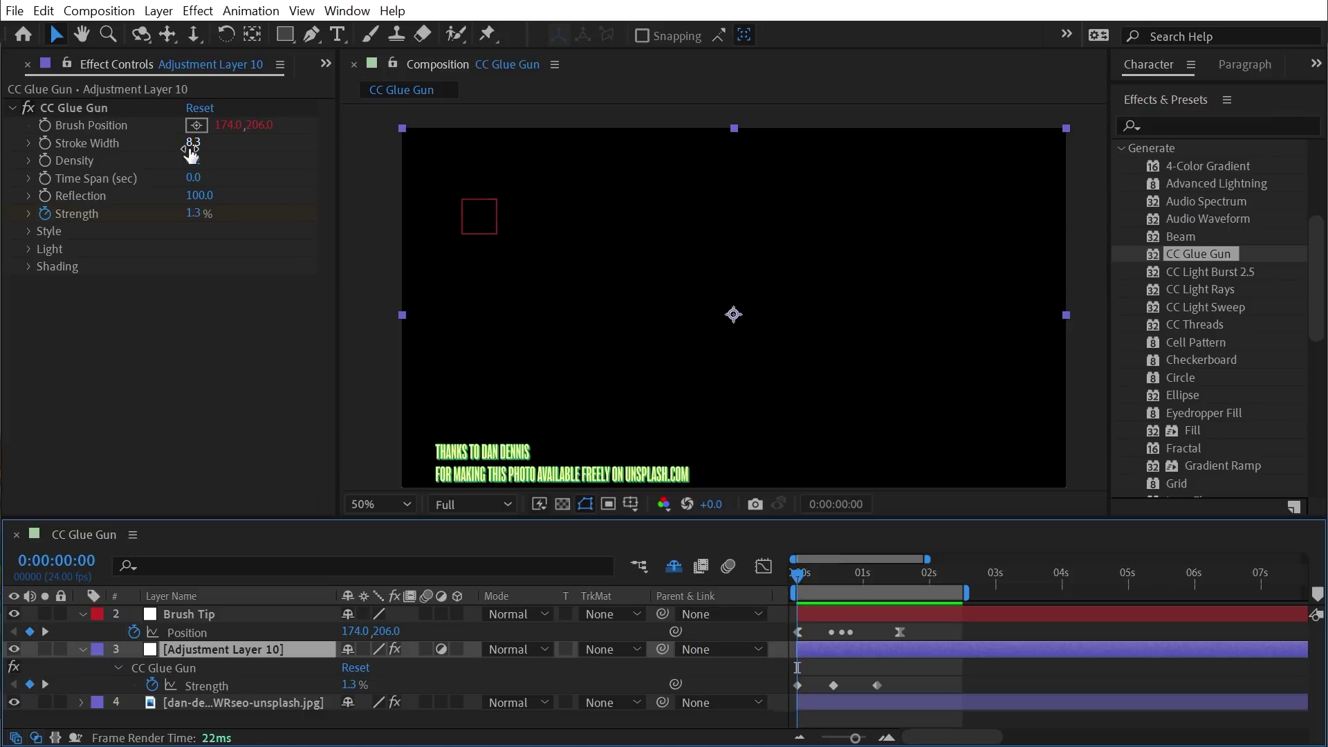
left_click_drag(192, 148, 143, 150)
left_click_drag(801, 573, 830, 574)
mouse_move(192, 143)
left_mouse_down()
mouse_move(297, 147)
mouse_move(321, 182)
mouse_move(210, 145)
left_mouse_up()
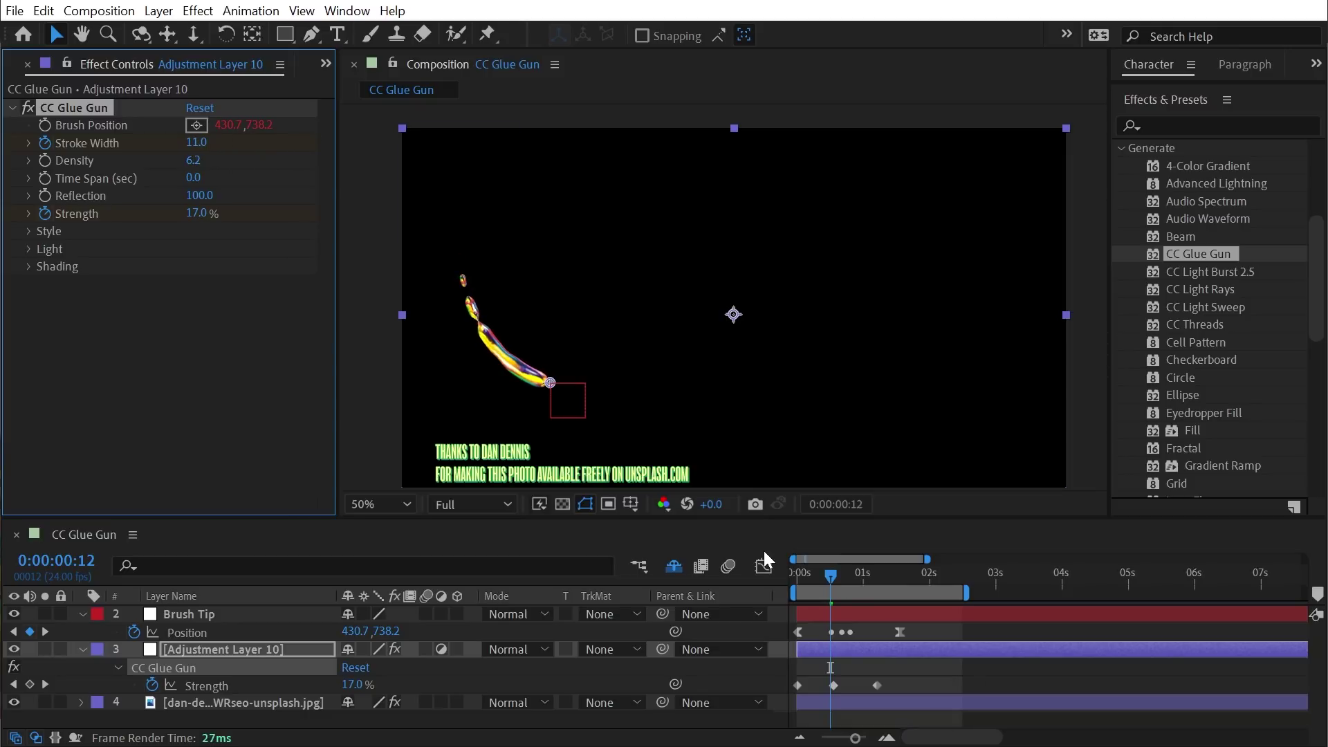
left_click_drag(818, 581, 845, 580)
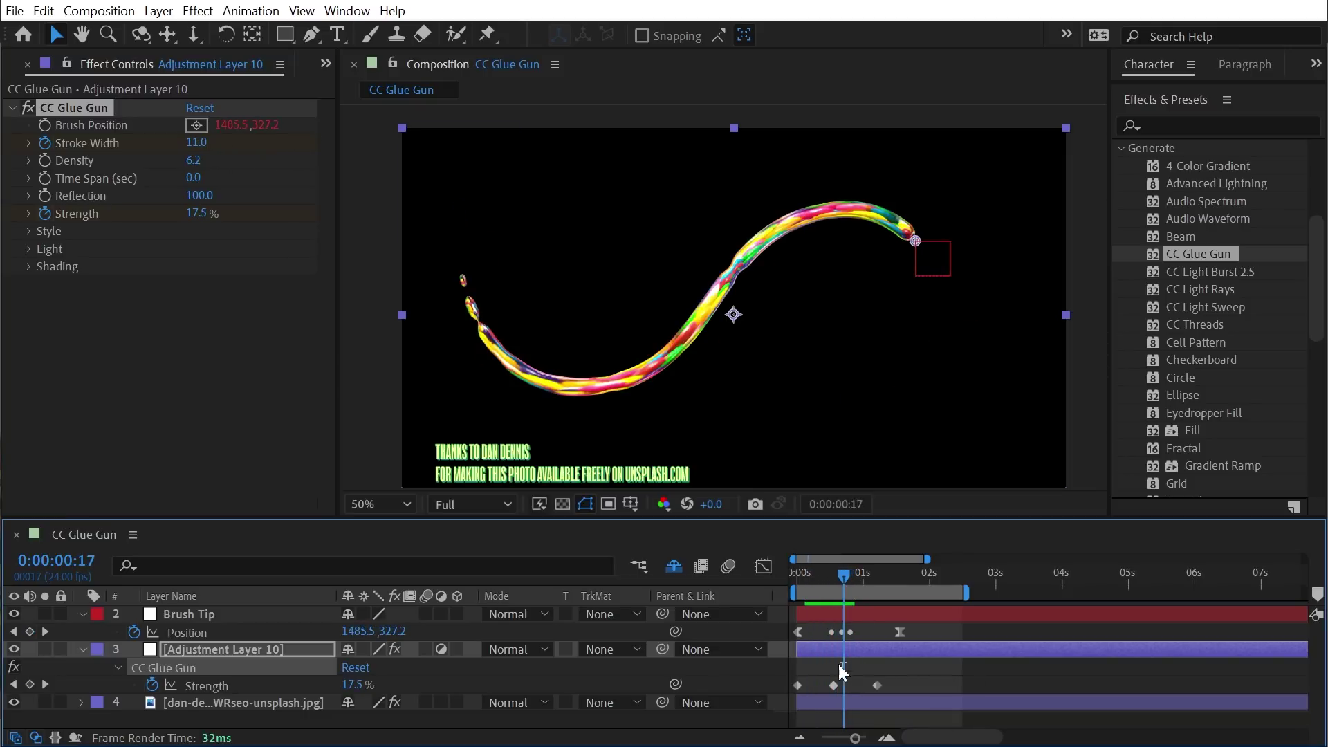
Reveal the adjustment layer's keyframes, move the second Stroke Width keyframe to frame 17, and make the stroke thicker there
key("u")
left_click_drag(830, 685, 844, 686)
left_click_drag(198, 142, 249, 159)
Keyframe Stroke Width down to 0 and place that keyframe at about 1.5 seconds, where the brush path ends
left_click_drag(848, 574, 873, 577)
left_click_drag(197, 143, 104, 144)
left_click_drag(869, 685, 896, 685)
Move the last Strength keyframe to about 1.5 seconds, paste a Strength keyframe just before one second, and preview the stroke
left_click_drag(869, 575, 888, 579)
left_click_drag(877, 702, 896, 702)
left_click(860, 575)
key("ctrl+v")
left_click_drag(862, 575, 891, 571)
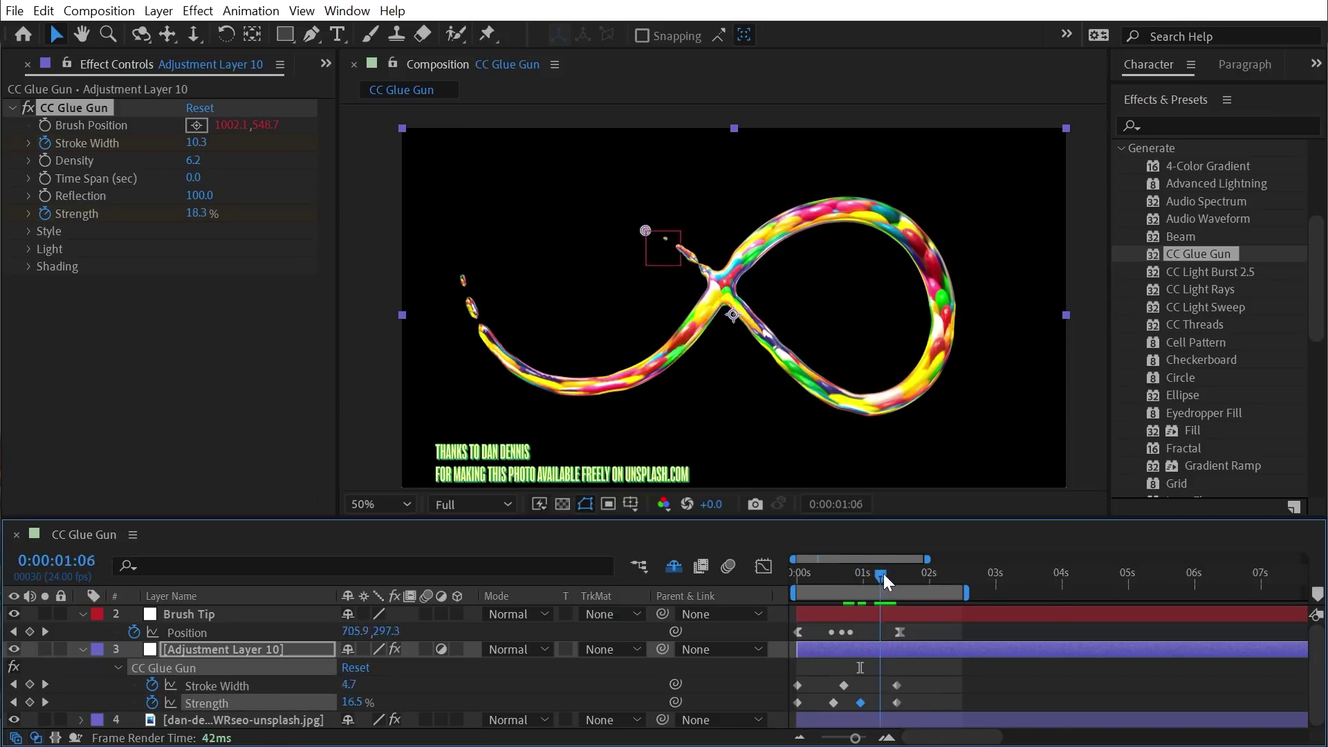
key("space")
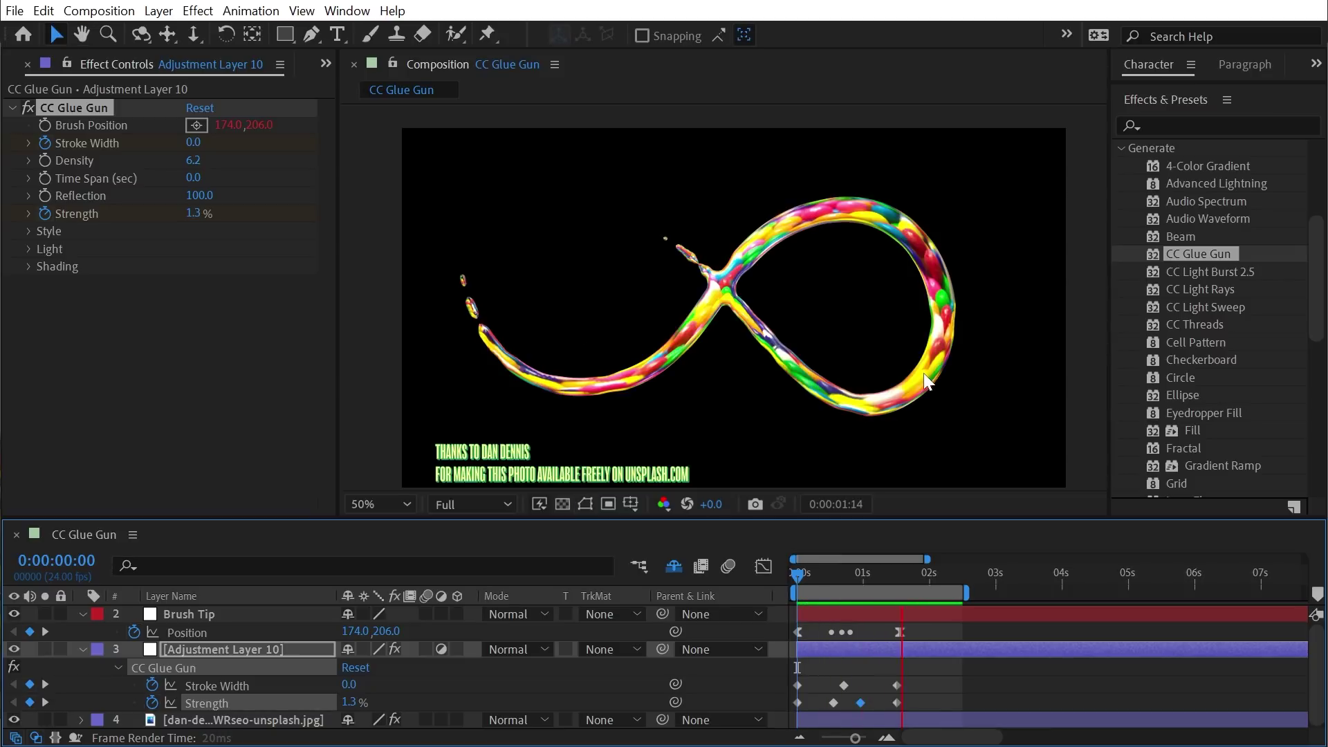
Set the glue stroke's Time Span to 1.4 seconds and play the animation
left_click_drag(193, 178, 203, 178)
key("space")
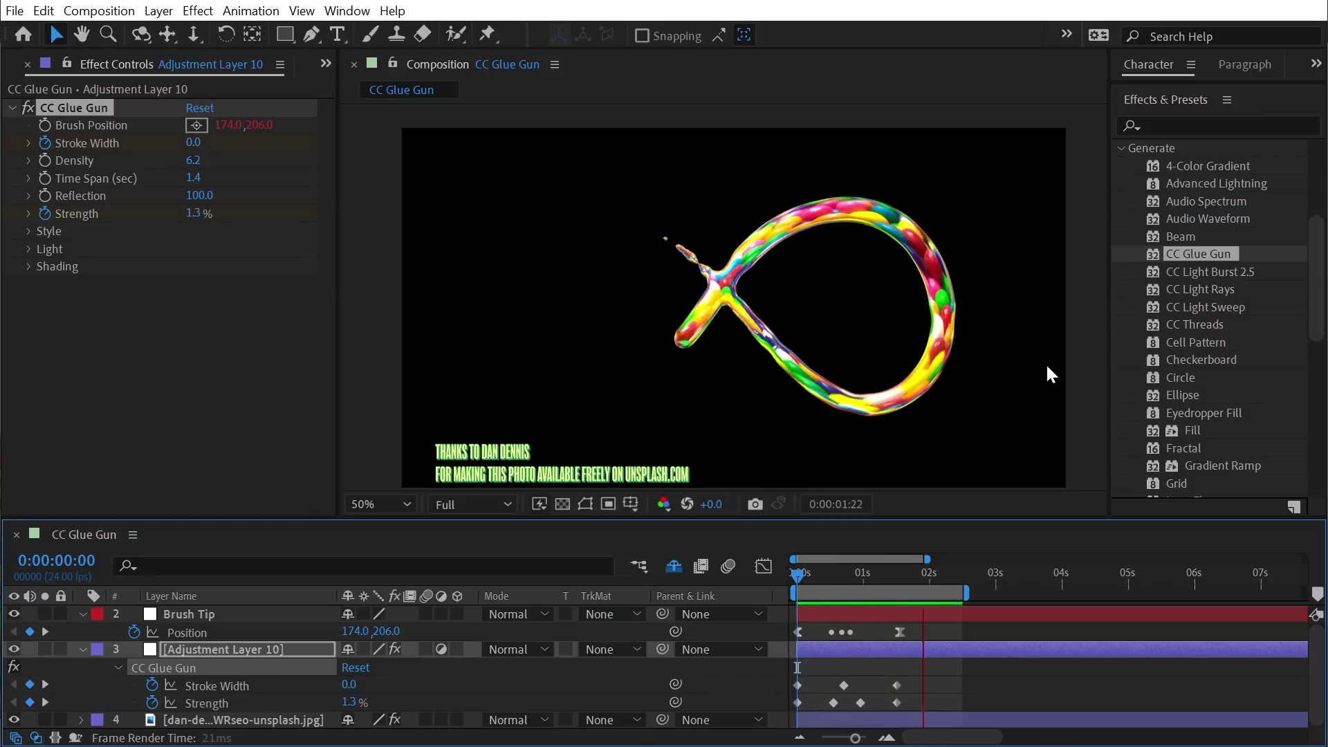
key("space")
key("space")
key("space")
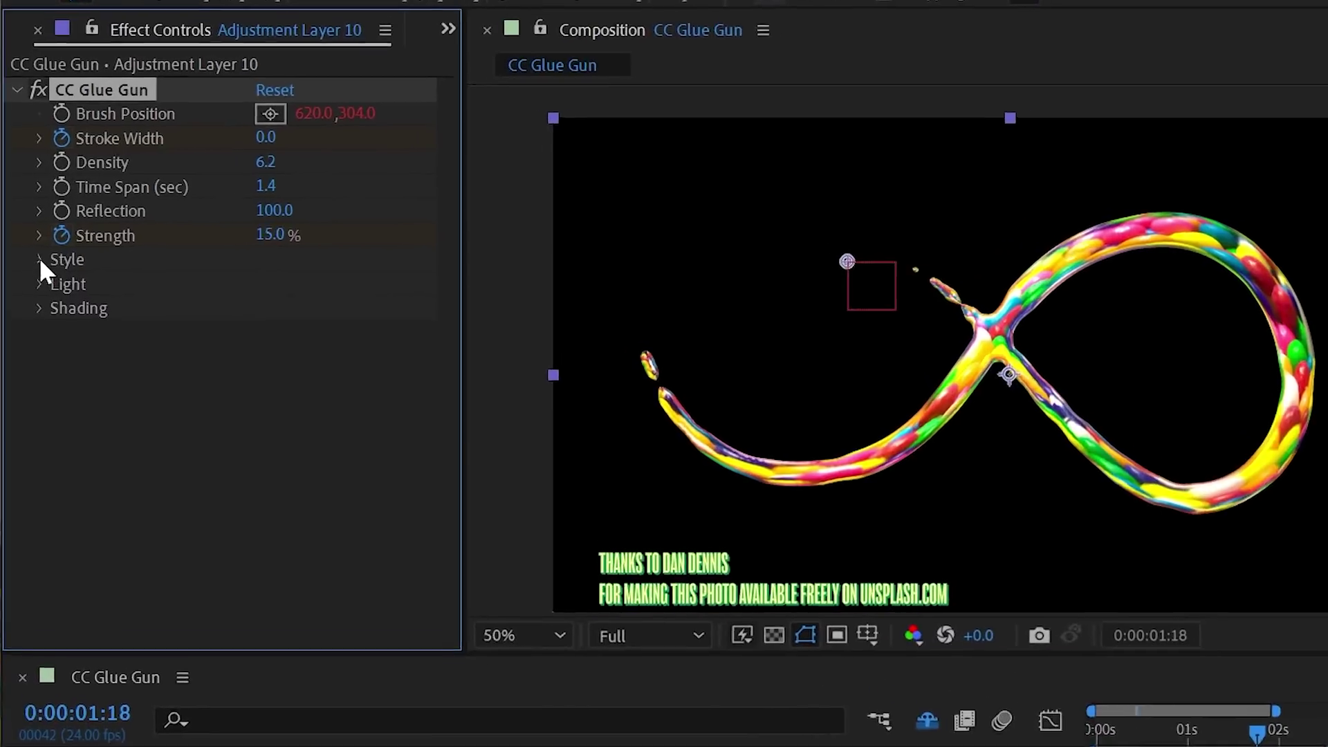
Change the stroke's Paint Style from Plain to Wobbly and frame the loop up close
left_click(28, 231)
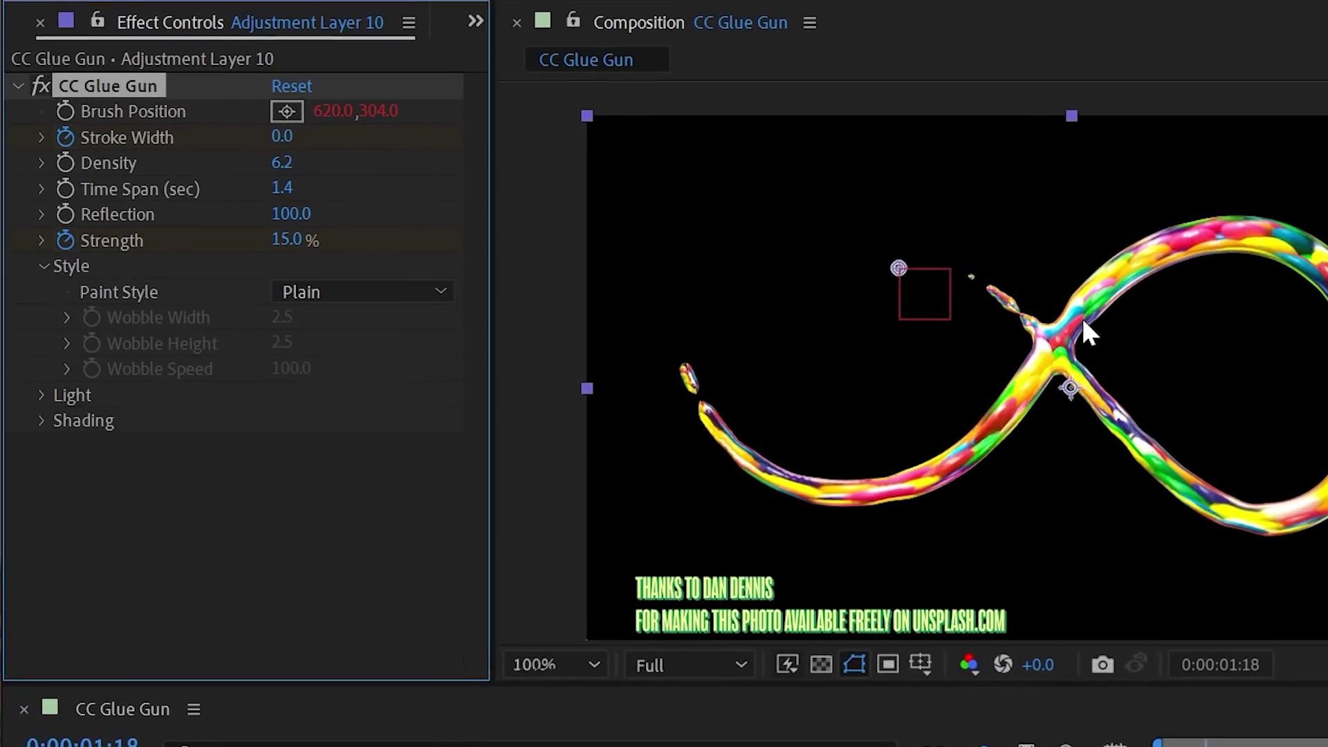
scroll(1083, 322, "up", 2)
left_click_drag(1293, 268, 1204, 270)
left_click(334, 292)
left_click(342, 350)
mouse_move(1182, 367)
left_mouse_down()
mouse_move(1007, 415)
mouse_move(889, 501)
left_mouse_up()
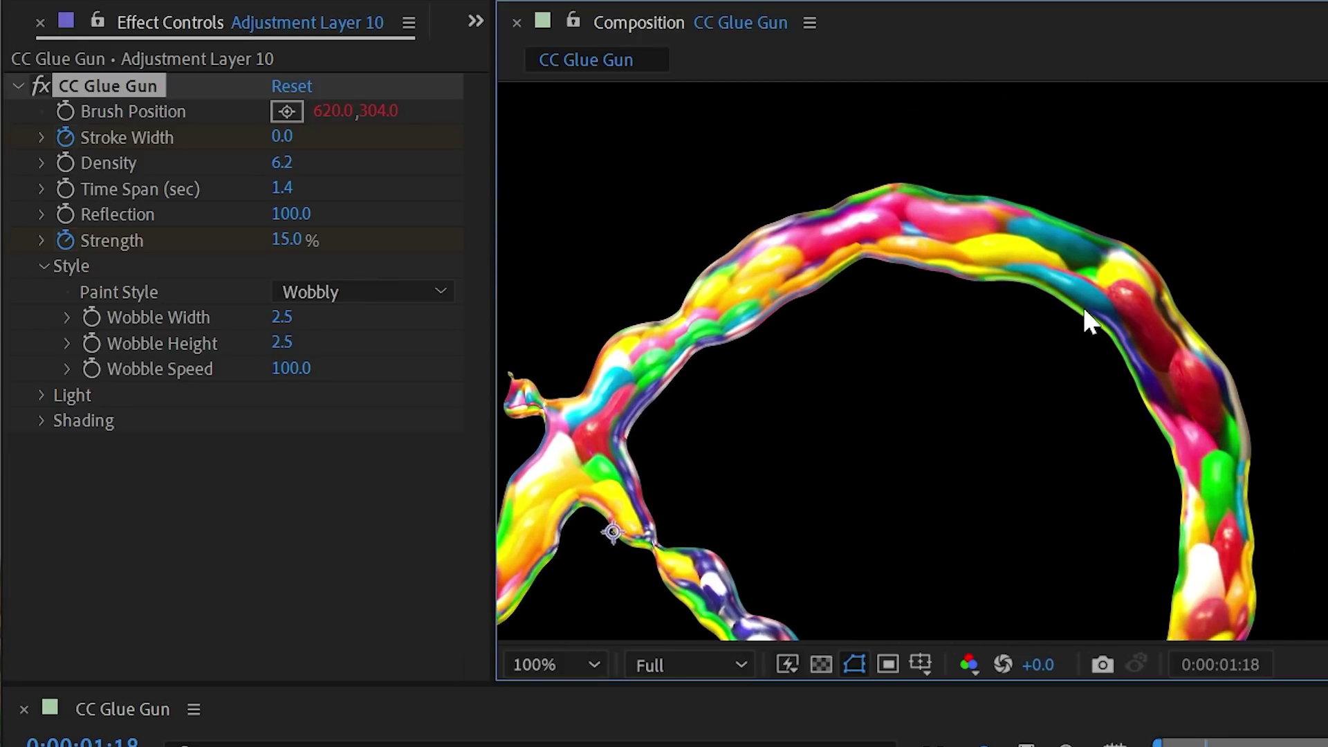
Try Wobble Width at 0, and try keyframing Wobble Width so that it falls to 0 partway along the stroke
mouse_move(283, 317)
left_mouse_down()
mouse_move(330, 300)
mouse_move(494, 327)
mouse_move(714, 332)
mouse_move(246, 341)
mouse_move(329, 341)
mouse_move(273, 344)
mouse_move(297, 359)
mouse_move(137, 370)
left_mouse_up()
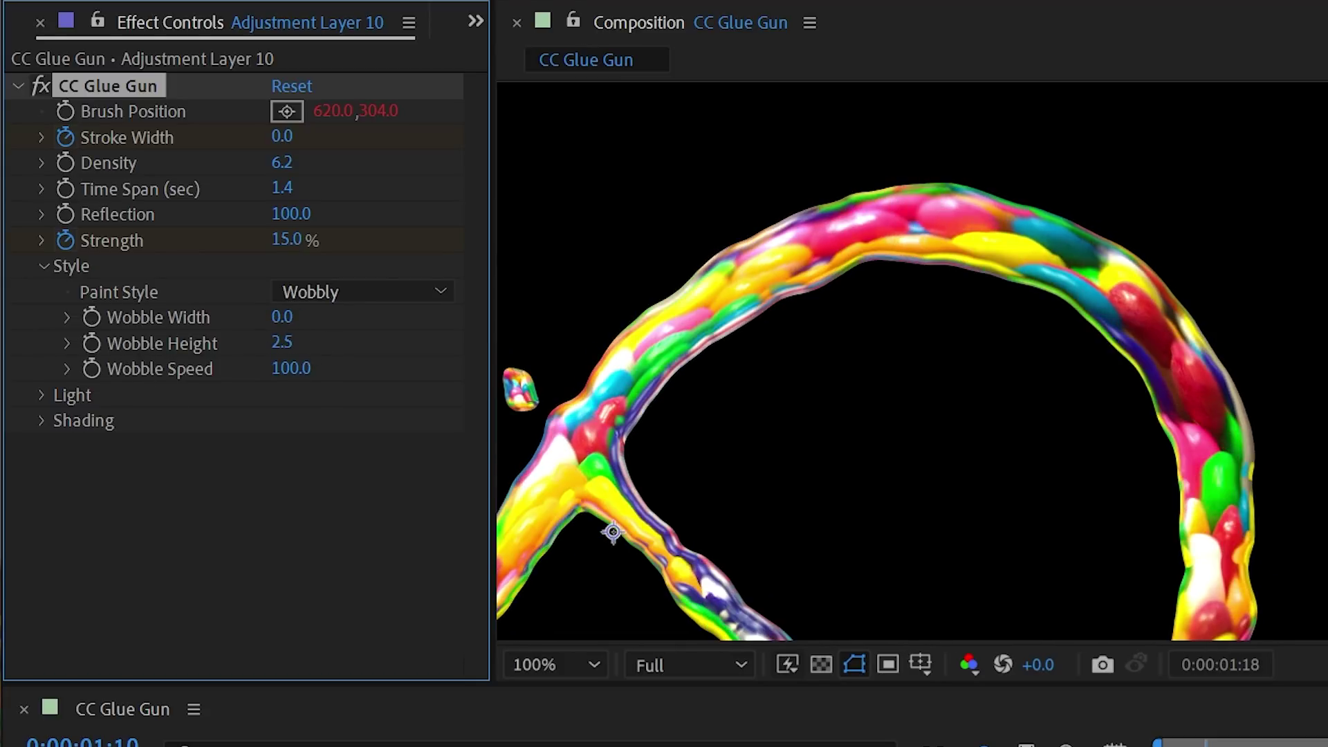
key("Home")
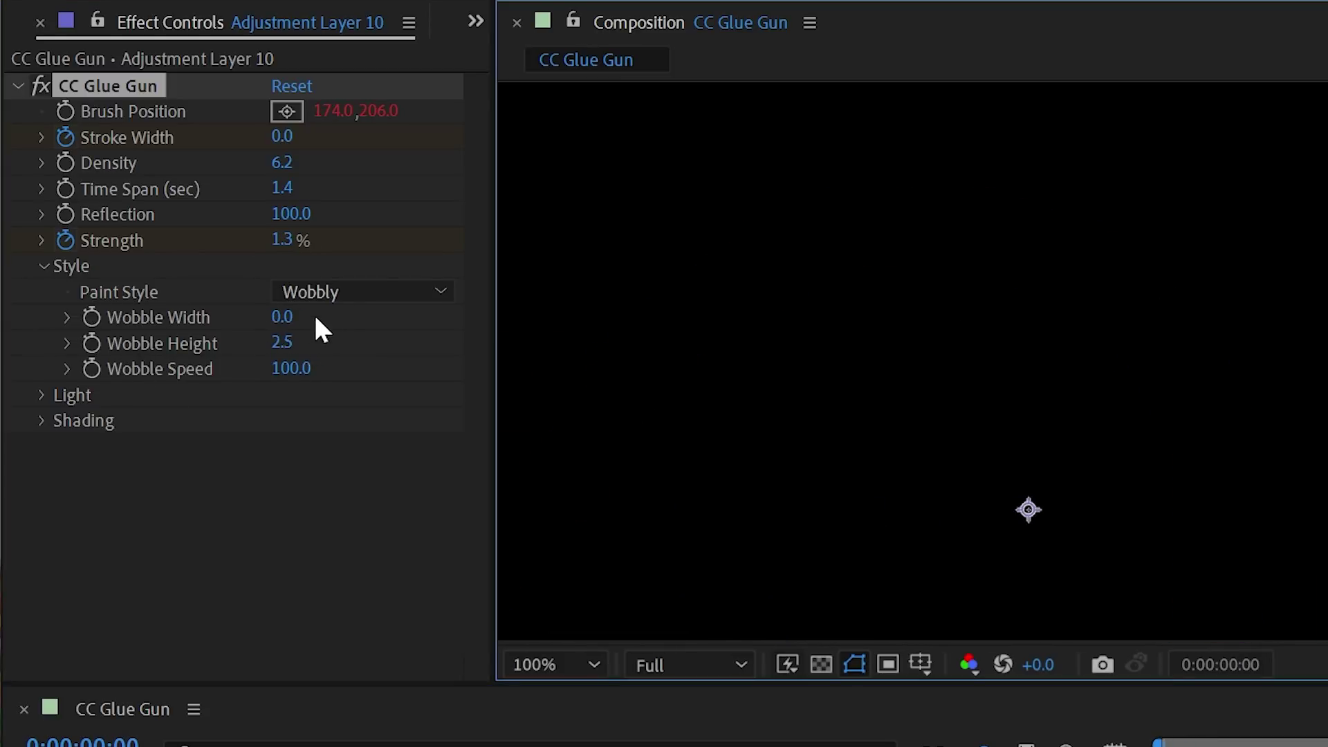
left_click_drag(294, 318, 384, 317)
left_click(63, 267)
left_click_drag(812, 579, 845, 581)
scroll(784, 324, "down", 1)
left_click_drag(193, 267, 67, 269)
Play the wobbly stroke from the first frame and zoom in on its crossing
left_click_drag(836, 585, 796, 580)
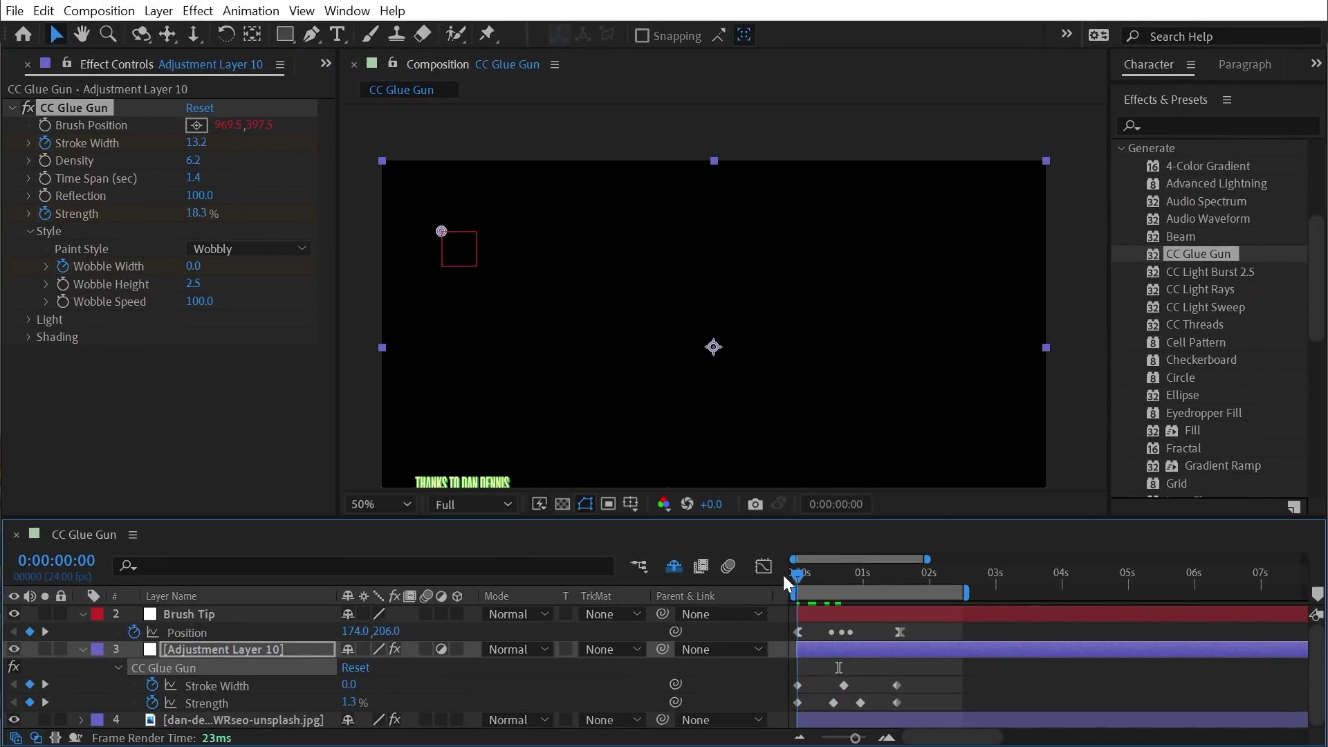
key("space")
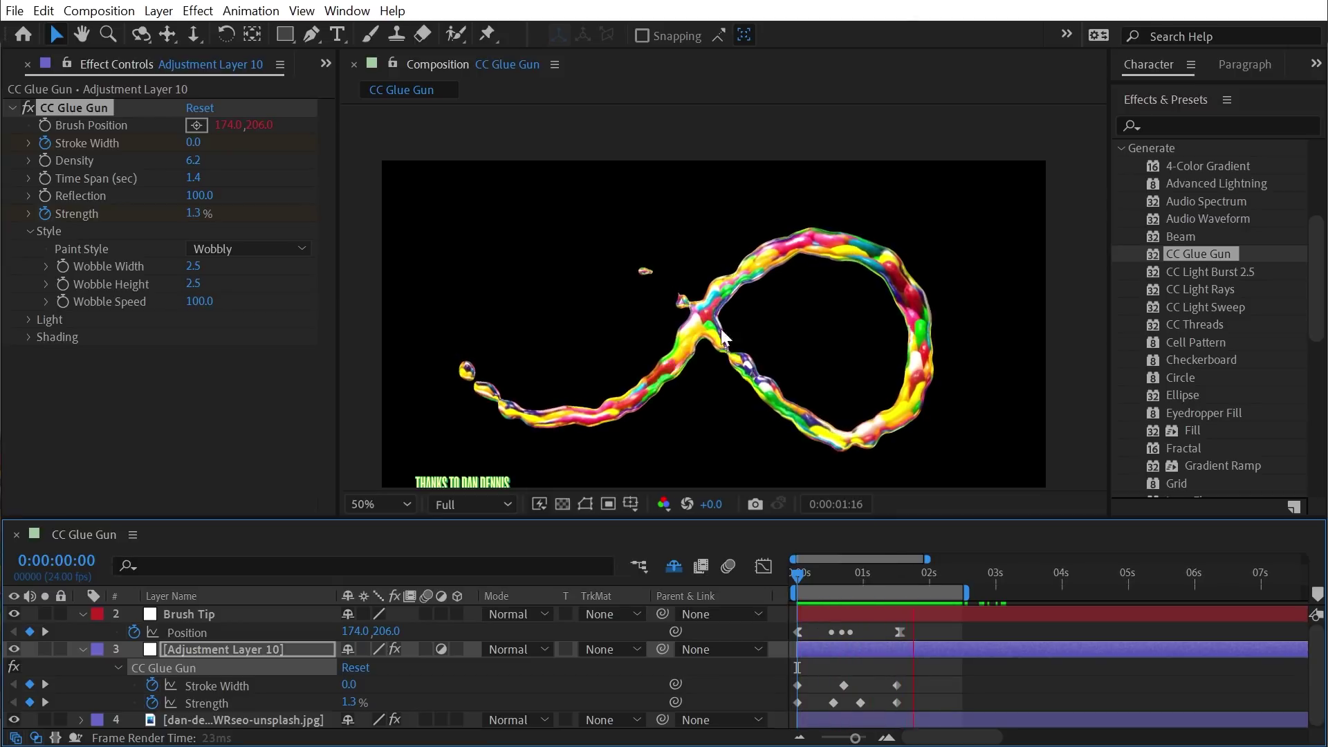
scroll(842, 256, "up", 2)
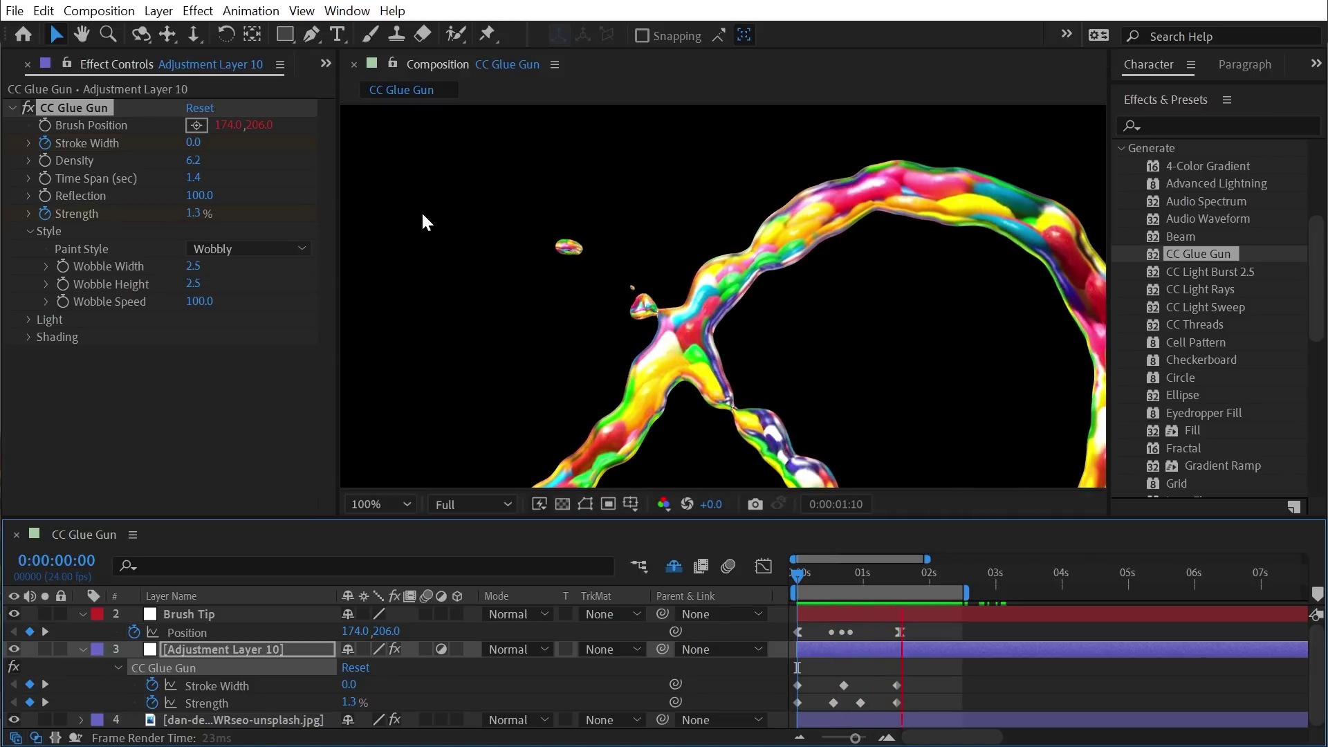
key("space")
Exaggerate the wobble with Wobble Width 7.8 and Wobble Height 9.5, and preview it from the start
mouse_move(191, 267)
left_mouse_down()
mouse_move(270, 284)
mouse_move(219, 266)
left_mouse_up()
left_click_drag(852, 562, 782, 565)
key("space")
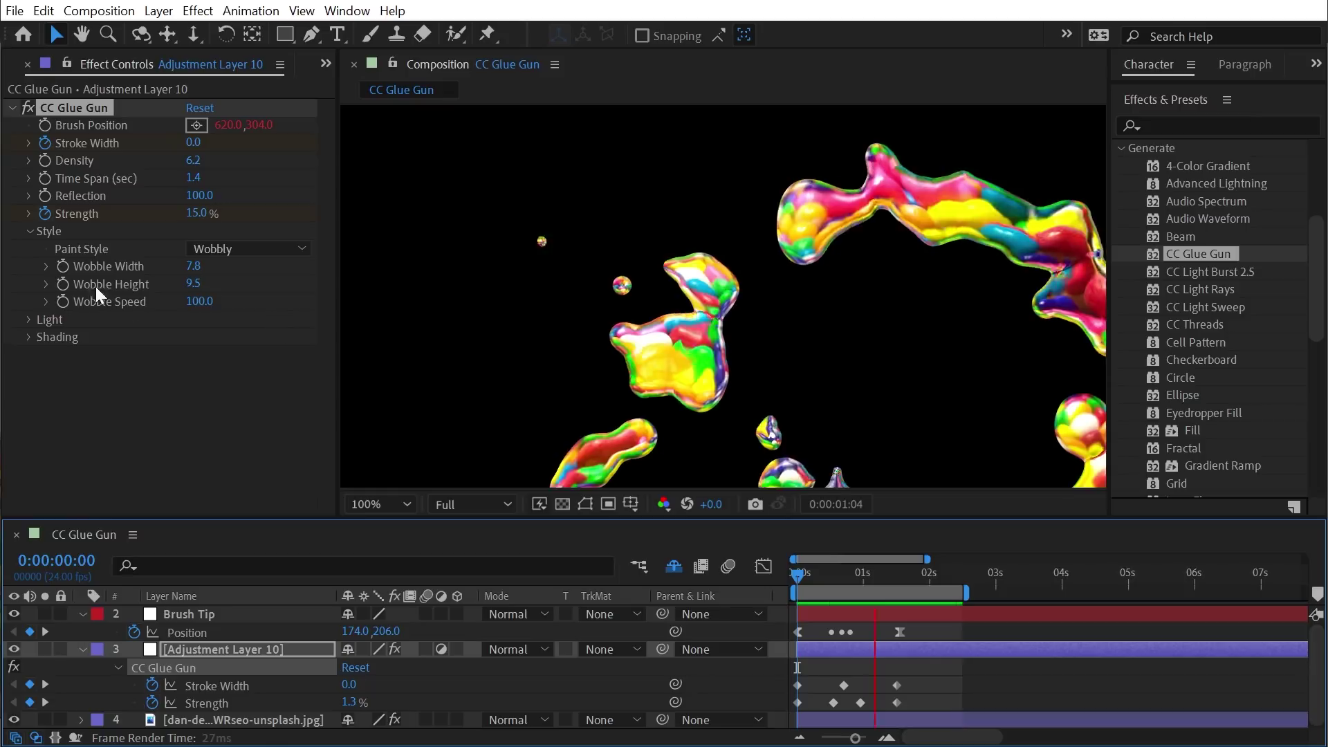
Slow the wobble with a Wobble Speed of 18, and freeze it by setting Wobble Speed to 0
left_click_drag(198, 301, 97, 309)
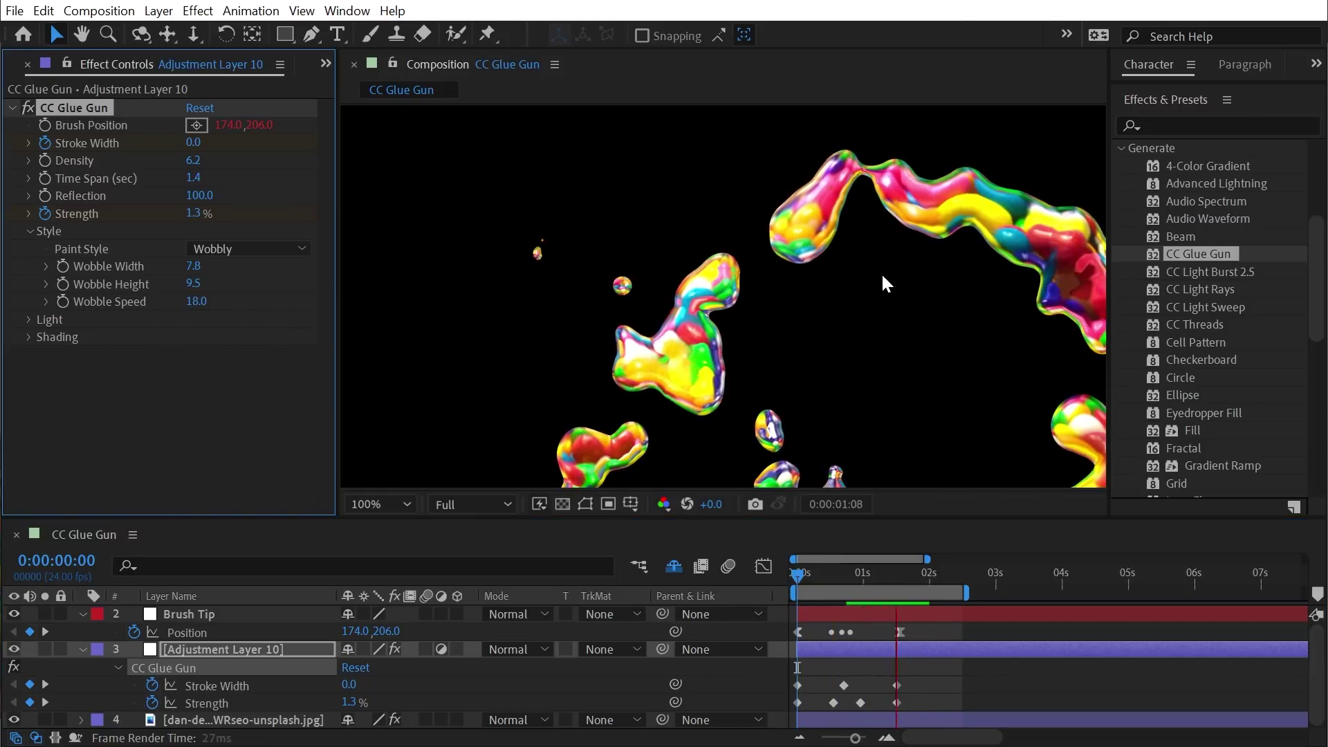
left_click_drag(196, 301, 35, 305)
key("space")
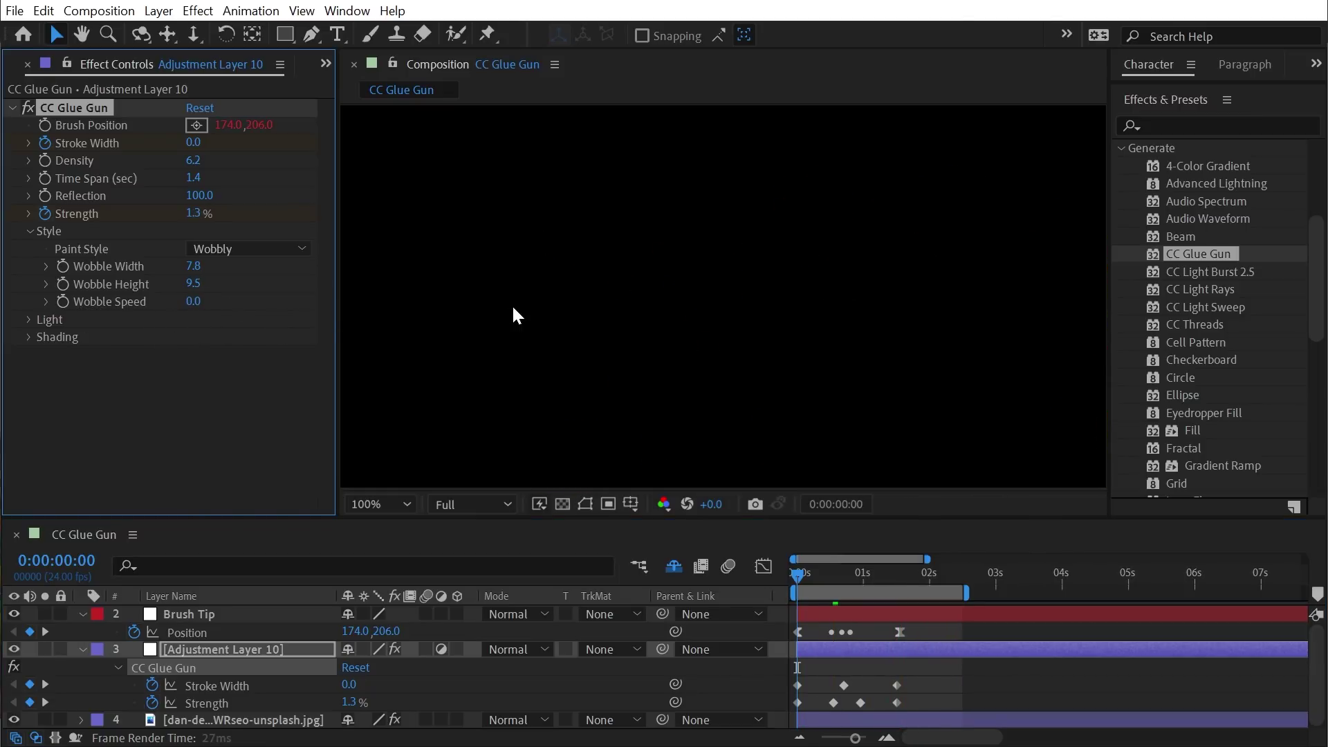
Play the blobby stroke with the whole composition in view
scroll(606, 278, "down", 1)
left_click_drag(757, 307, 776, 336)
key("space")
key("space")
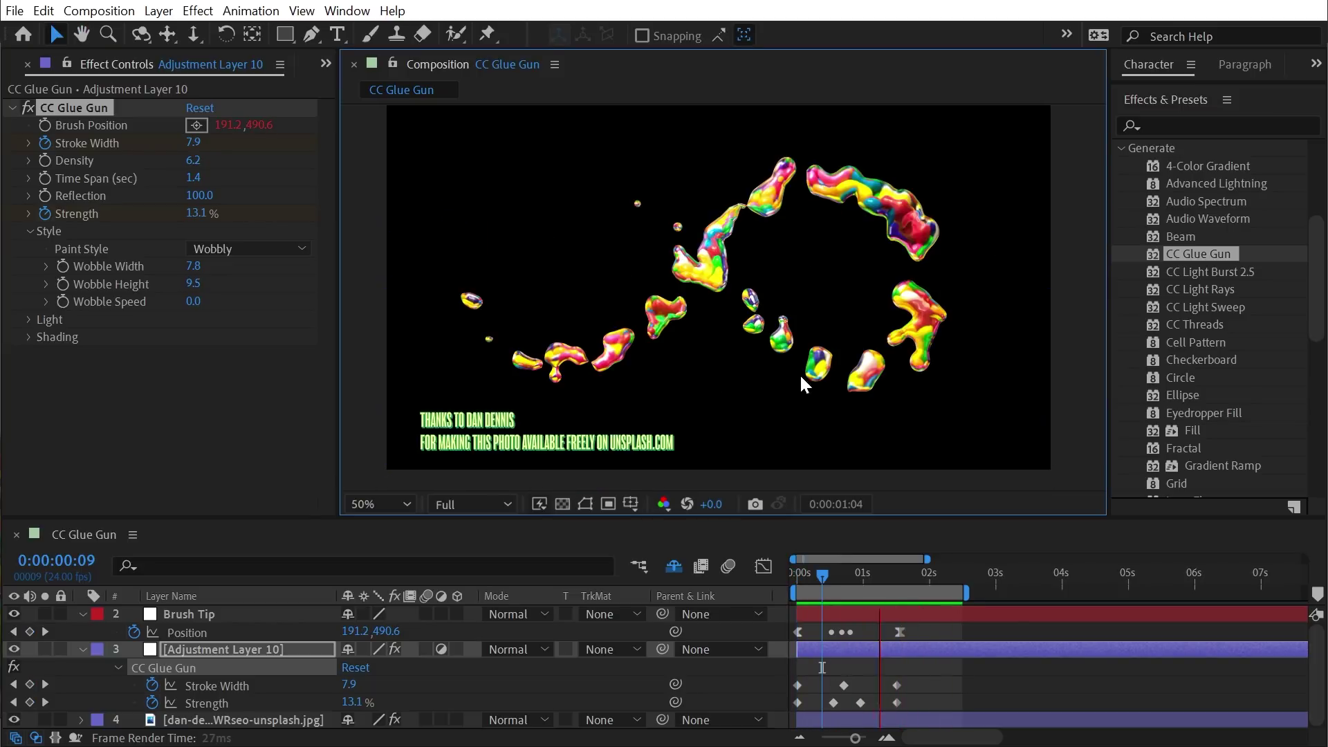
key("space")
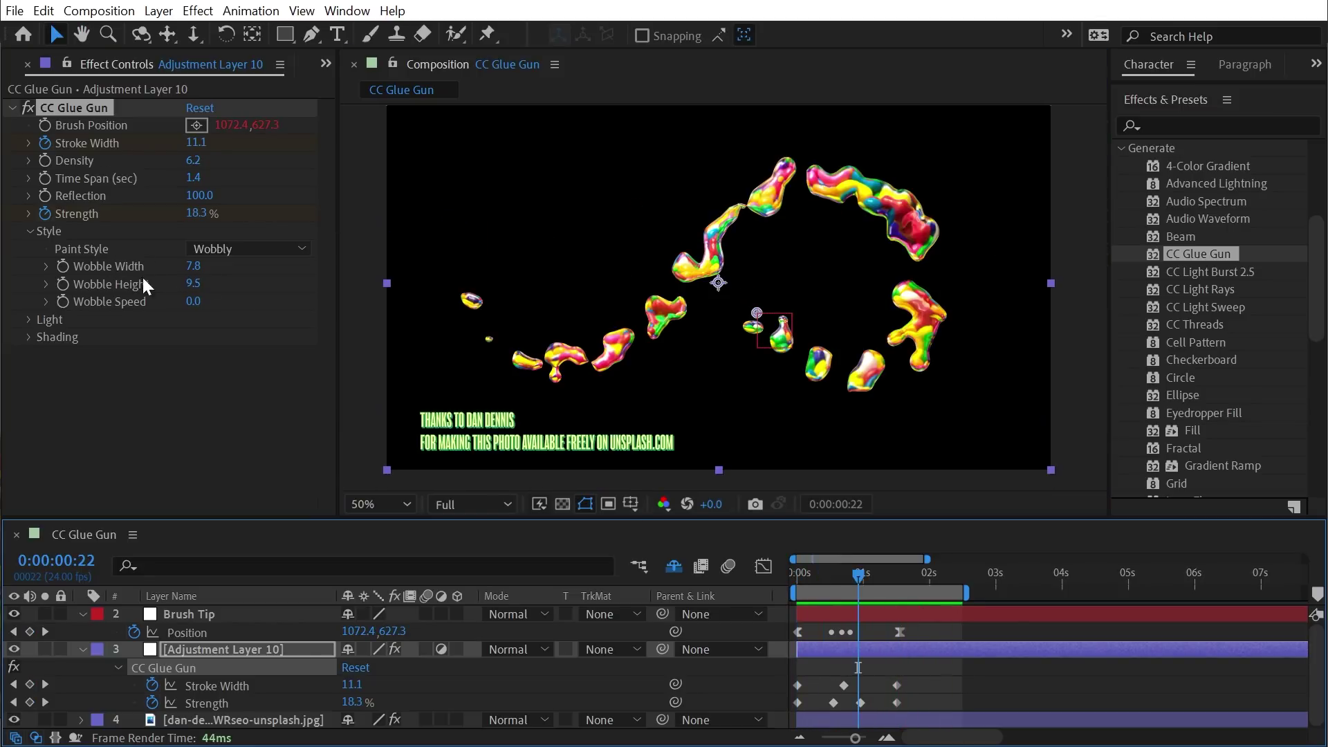
Keyframe Wobble Width and Wobble Height at about frame 12, and bring both down to 0 by frame 19
left_click_drag(857, 573, 830, 576)
left_click(62, 266)
left_click(63, 284)
left_click_drag(843, 577, 854, 577)
left_click_drag(195, 266, 10, 284)
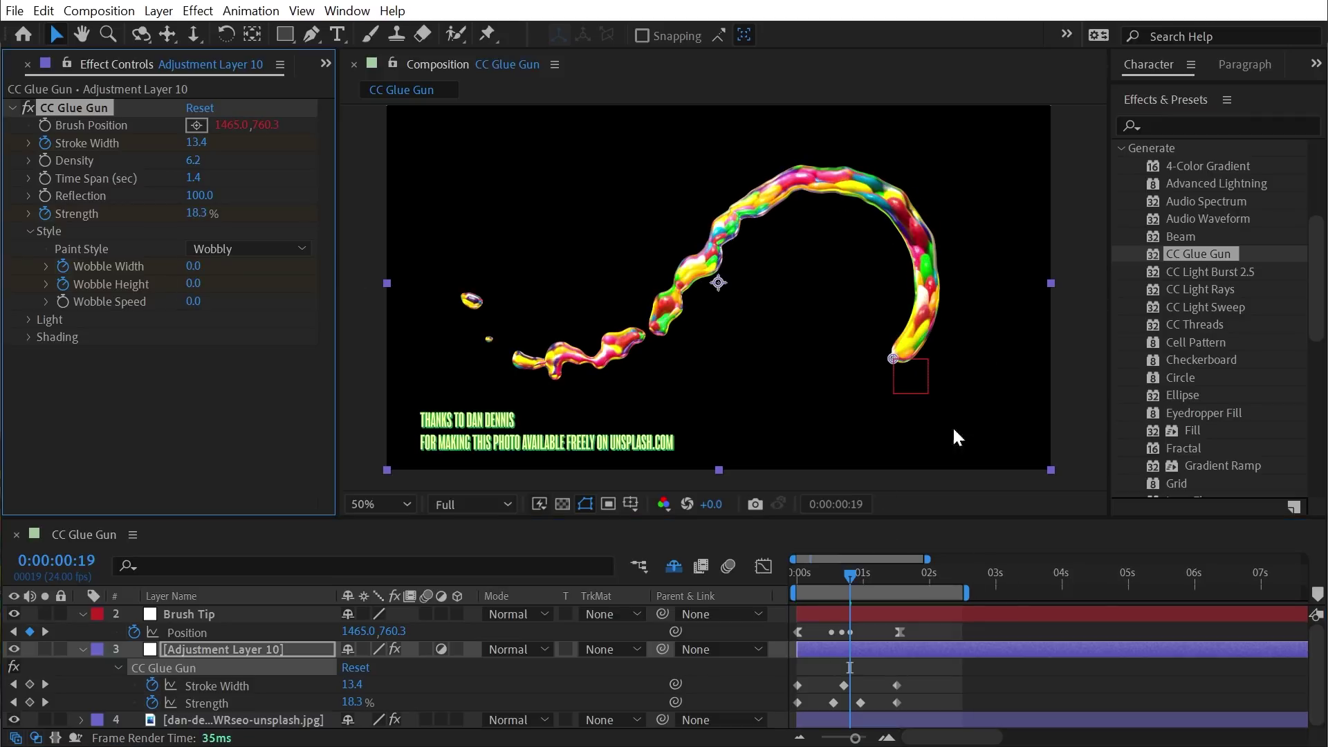
Keep the Paint Style on Wobbly and play the wobbly-to-smooth stroke from the first frame
left_click(249, 249)
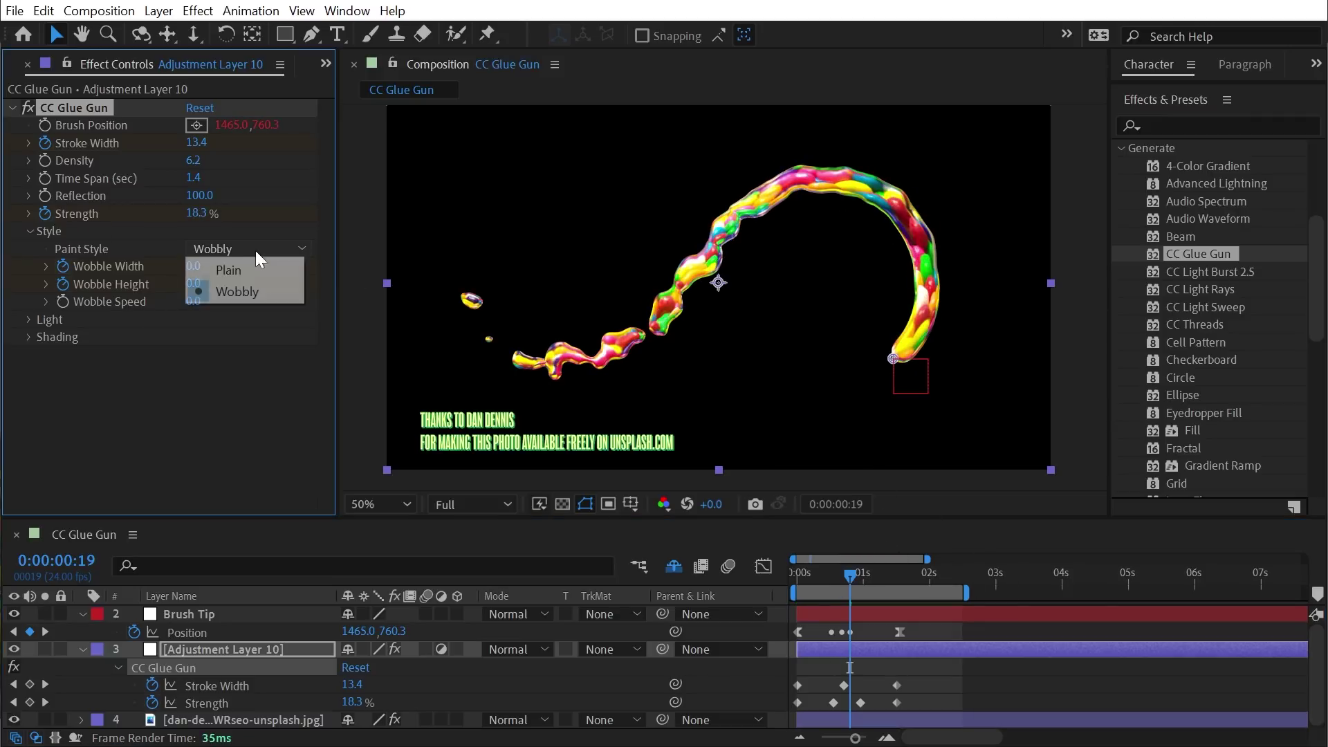
left_click(217, 288)
left_click_drag(848, 577, 790, 577)
key("space")
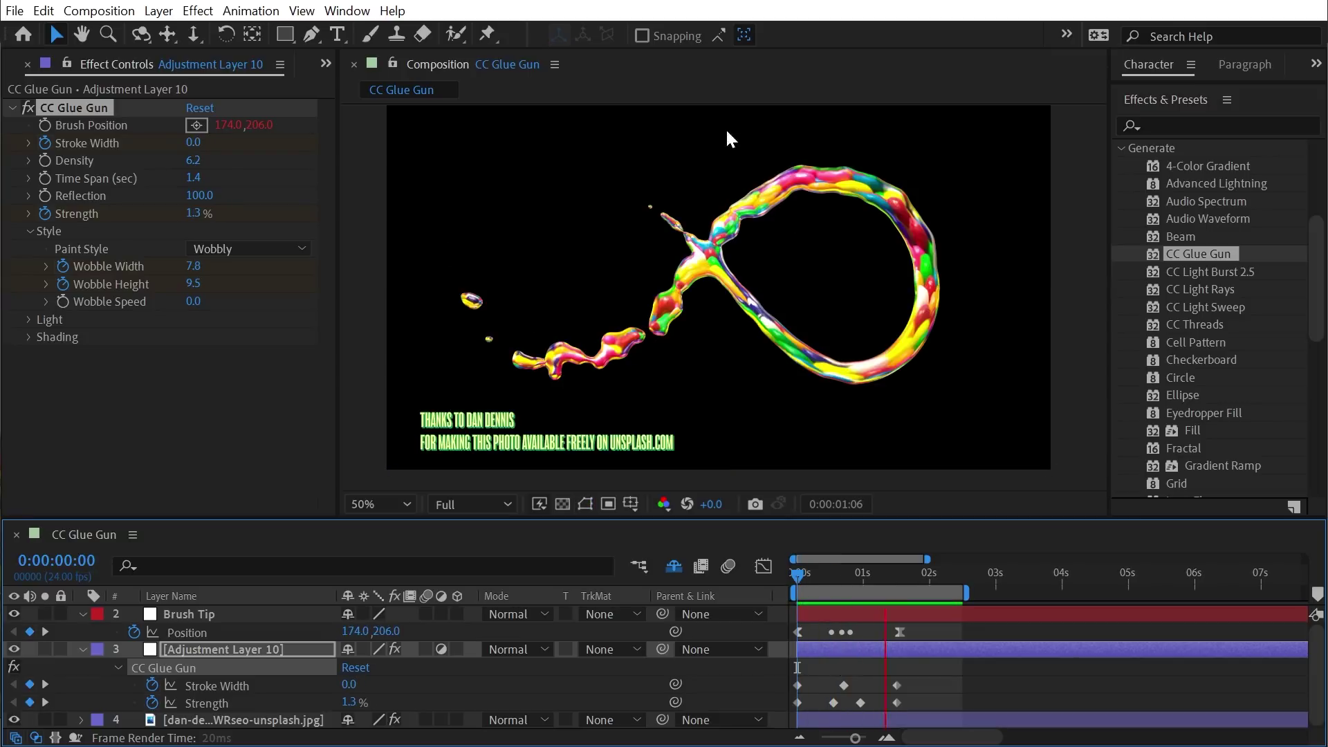
key("space")
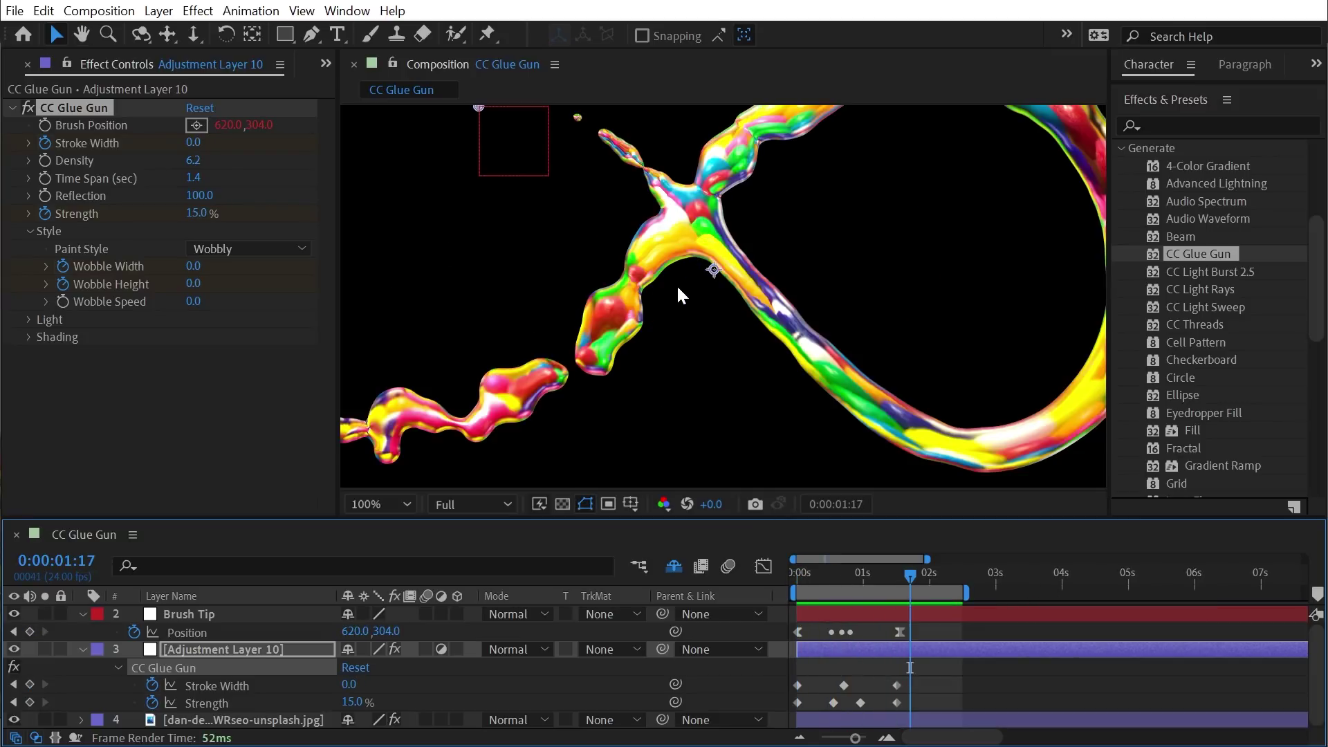
Inspect the smoothed stroke up close and in full, and switch the transparency grid on and off
key("h")
left_click_drag(967, 186, 912, 253)
scroll(888, 252, "down", 2)
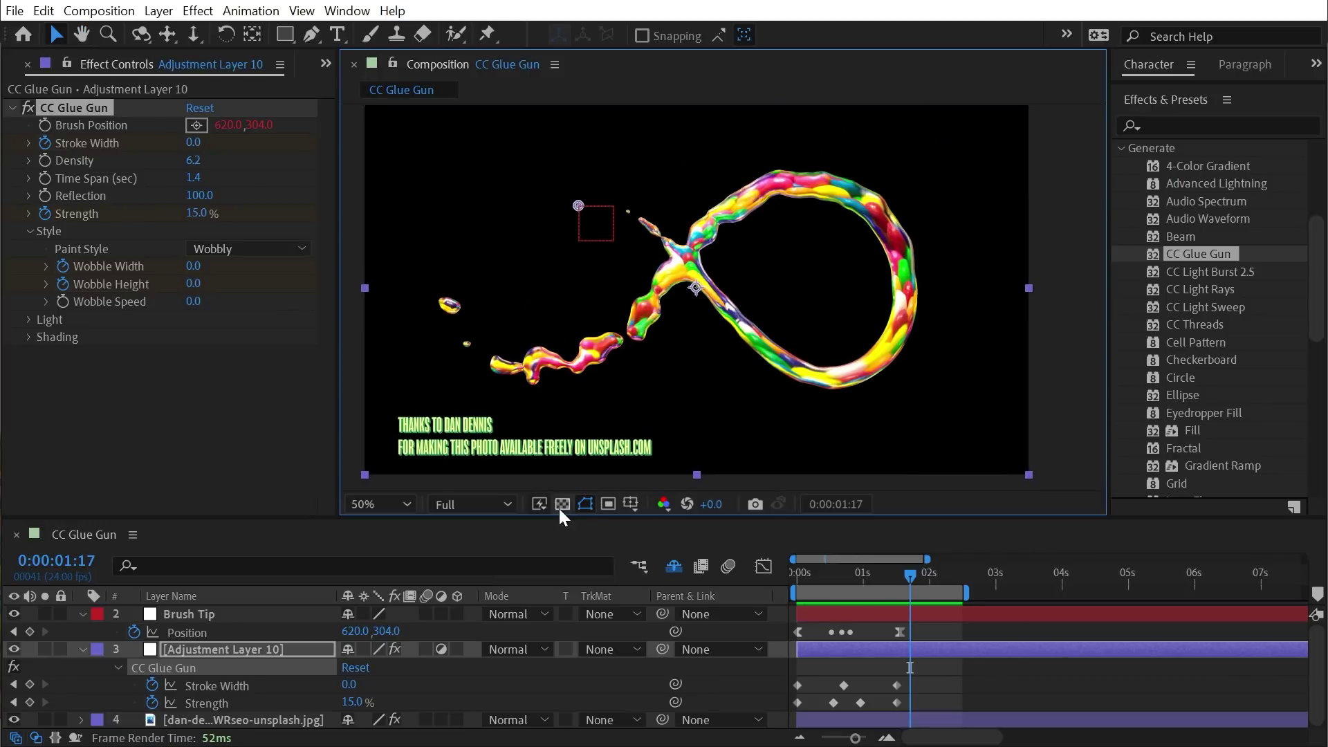
left_click(562, 504)
left_click(563, 503)
Search the effects for "compos" and apply CC Composite to Adjustment Layer 10
left_click(178, 653)
left_click(1173, 125)
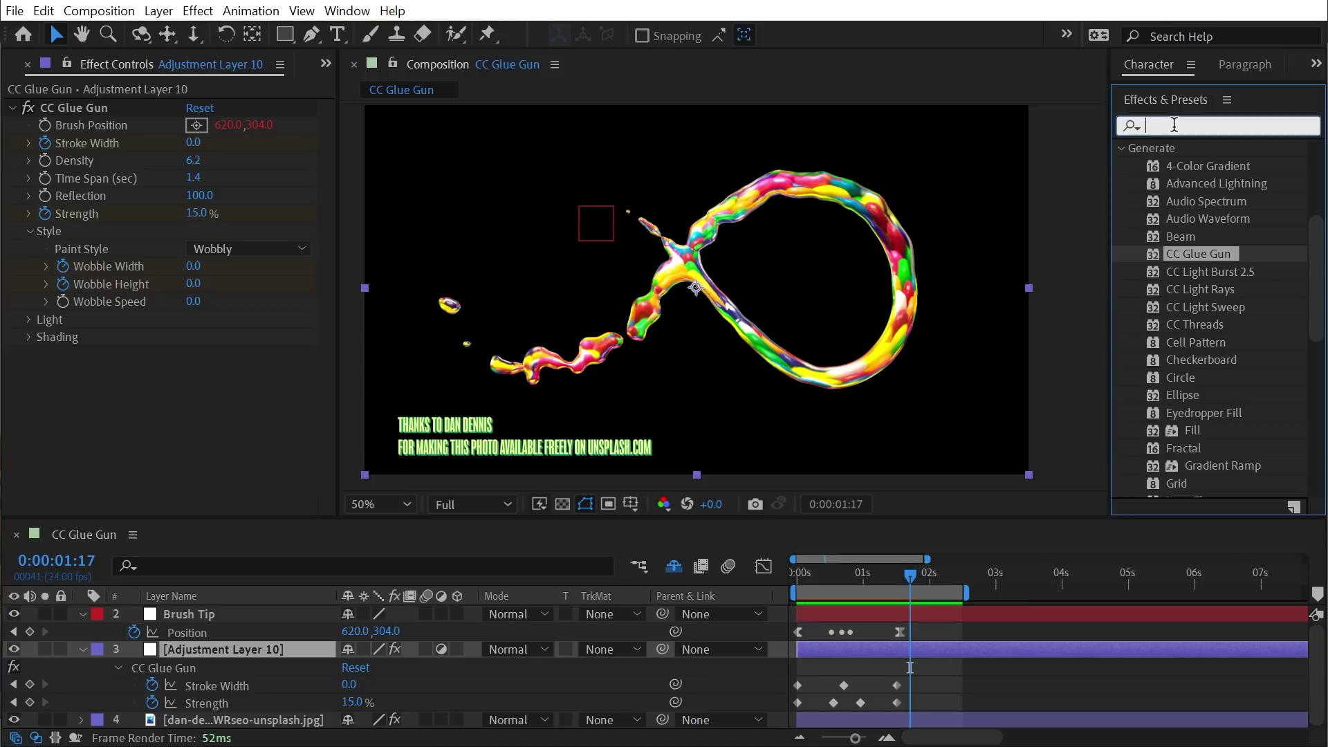
type("compos")
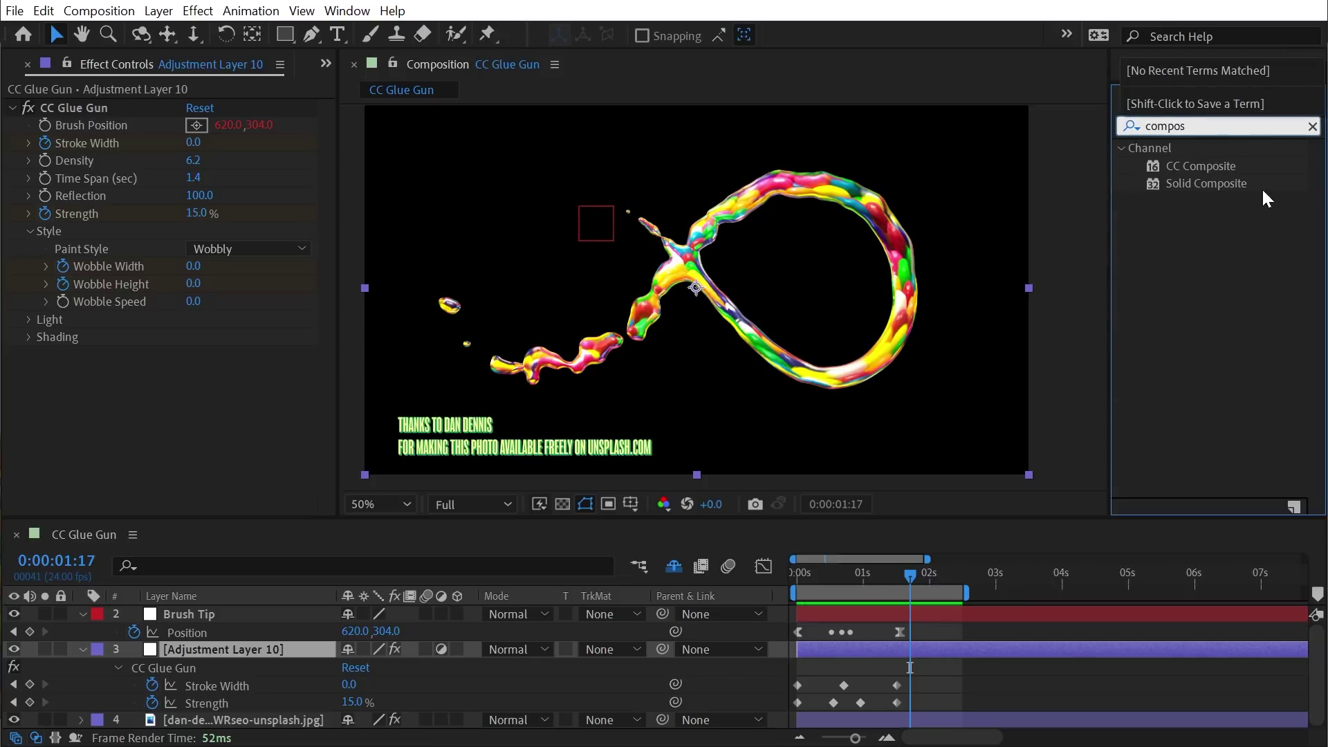
double_click(1201, 166)
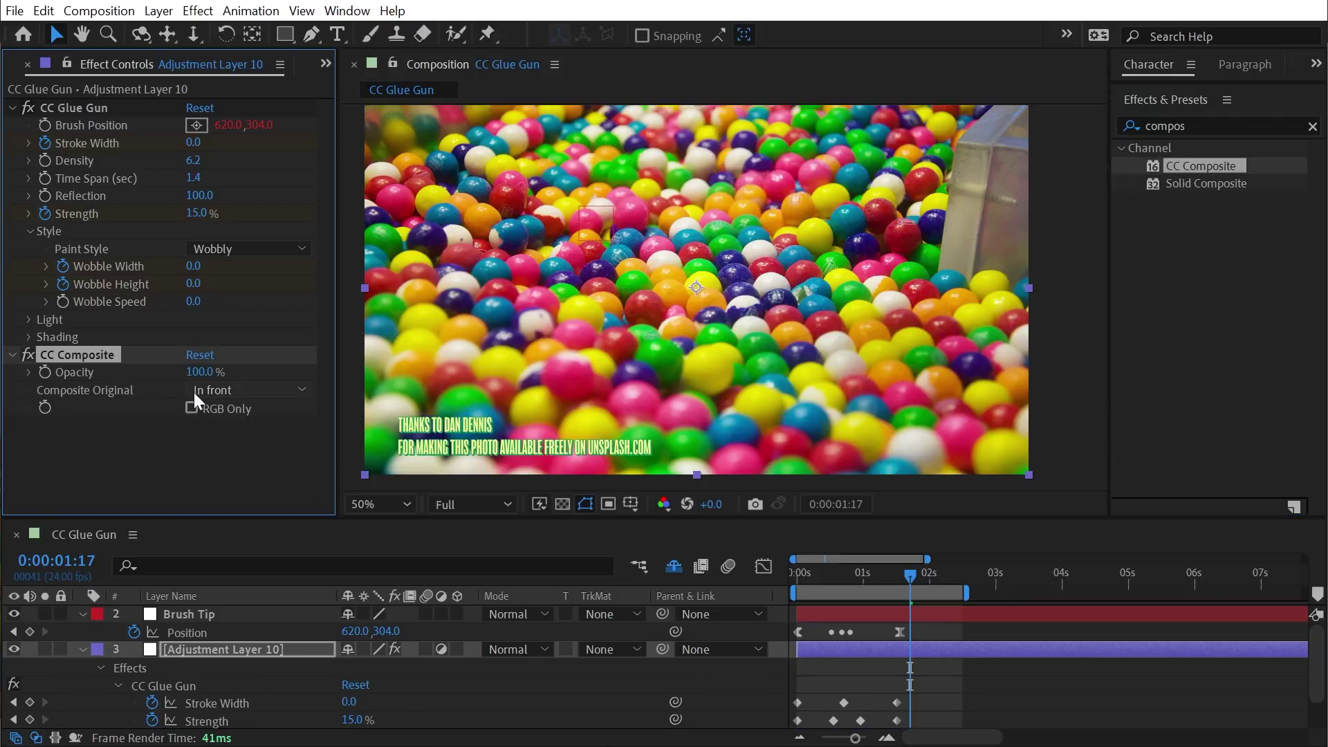
Set CC Composite's Composite Original to Behind, and collapse the Brush Tip and Adjustment Layer 10 properties
left_click(214, 389)
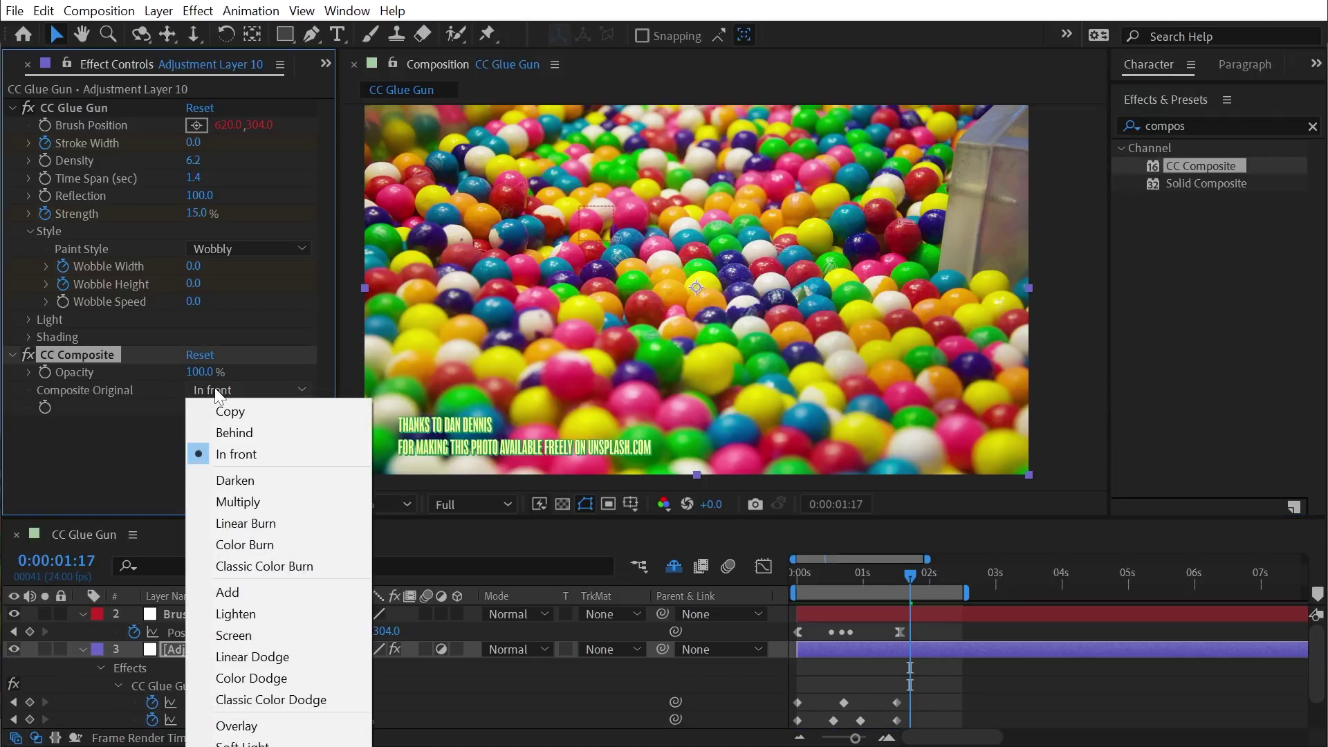
left_click(248, 433)
left_click(220, 442)
left_click(82, 615)
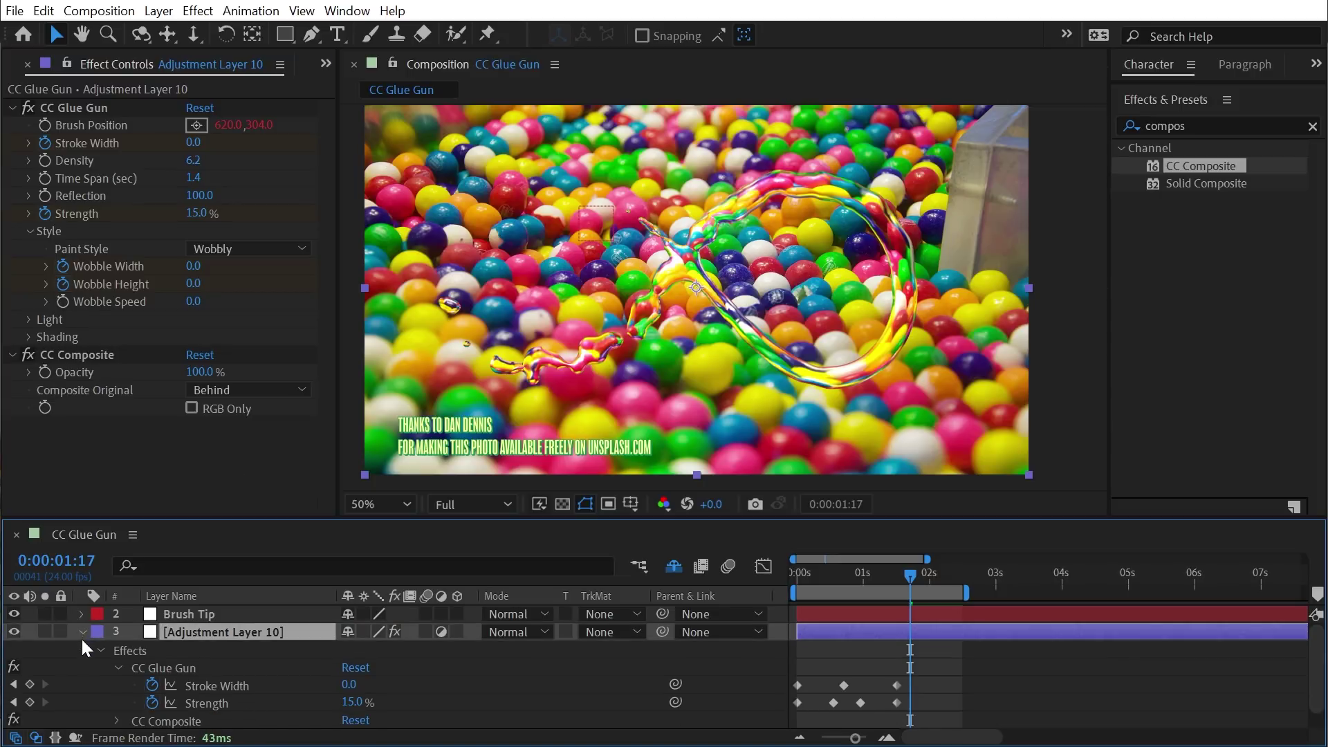
left_click(82, 632)
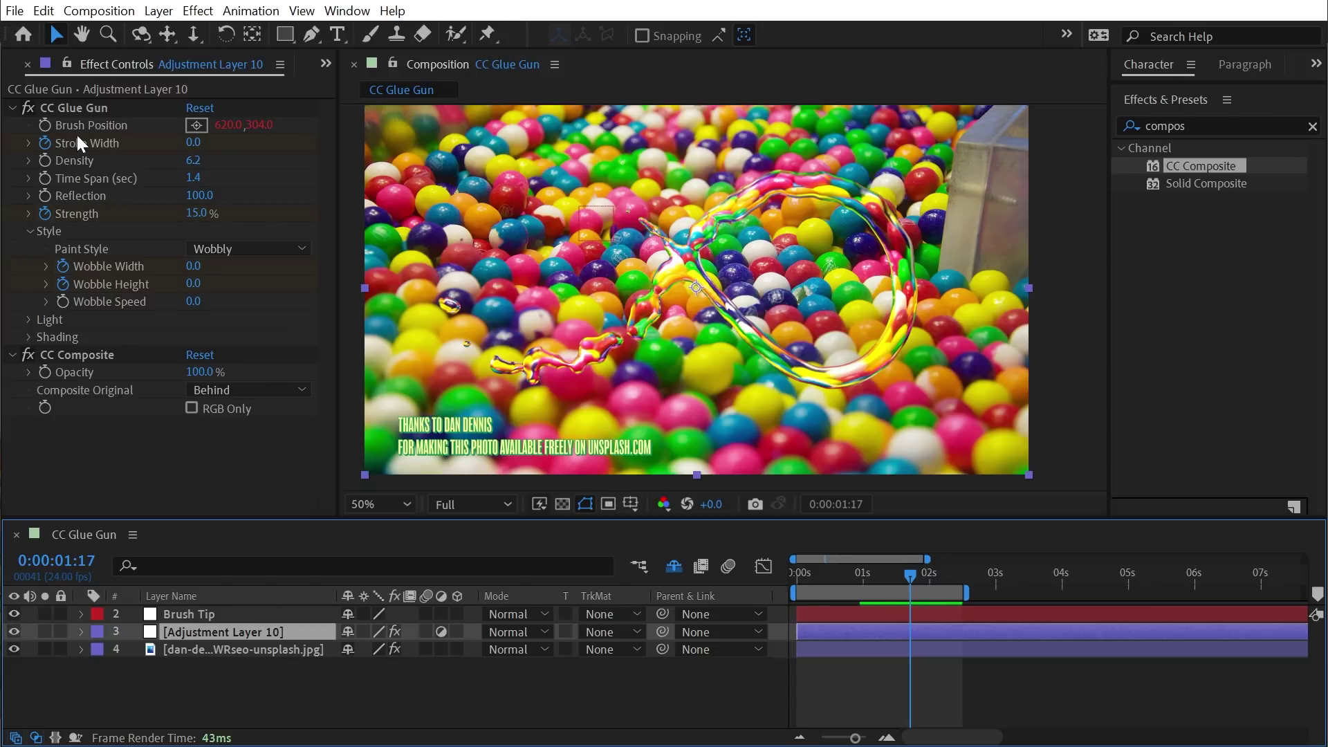
Examine the glue stroke over the original candy photo at close range around its crossing and loop
scroll(745, 277, "up", 1)
key("space")
left_click_drag(605, 284, 709, 228)
left_click_drag(920, 179, 832, 324)
scroll(756, 260, "down", 1)
key("space")
Play the composited stroke from the first frame and examine its loop over the candies
key("v")
left_click_drag(914, 578, 796, 578)
key("space")
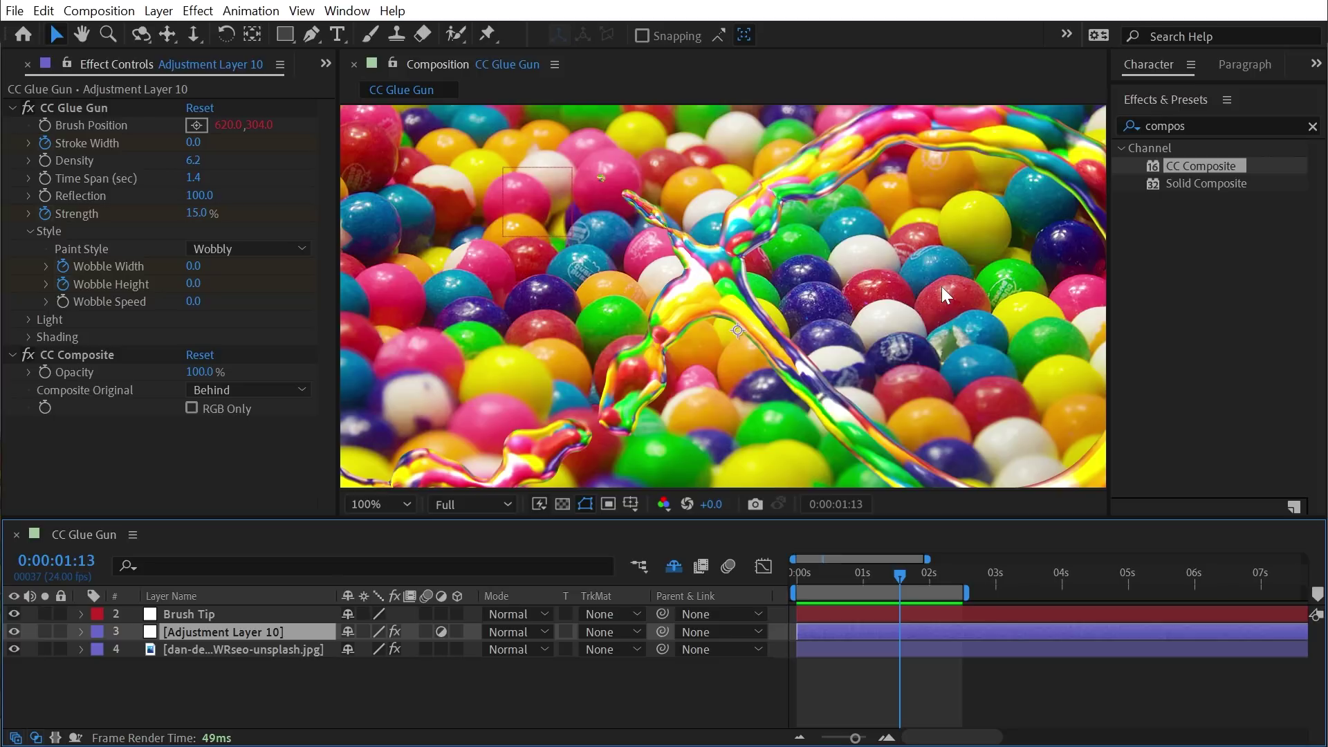
key("space")
left_click_drag(899, 215, 752, 235)
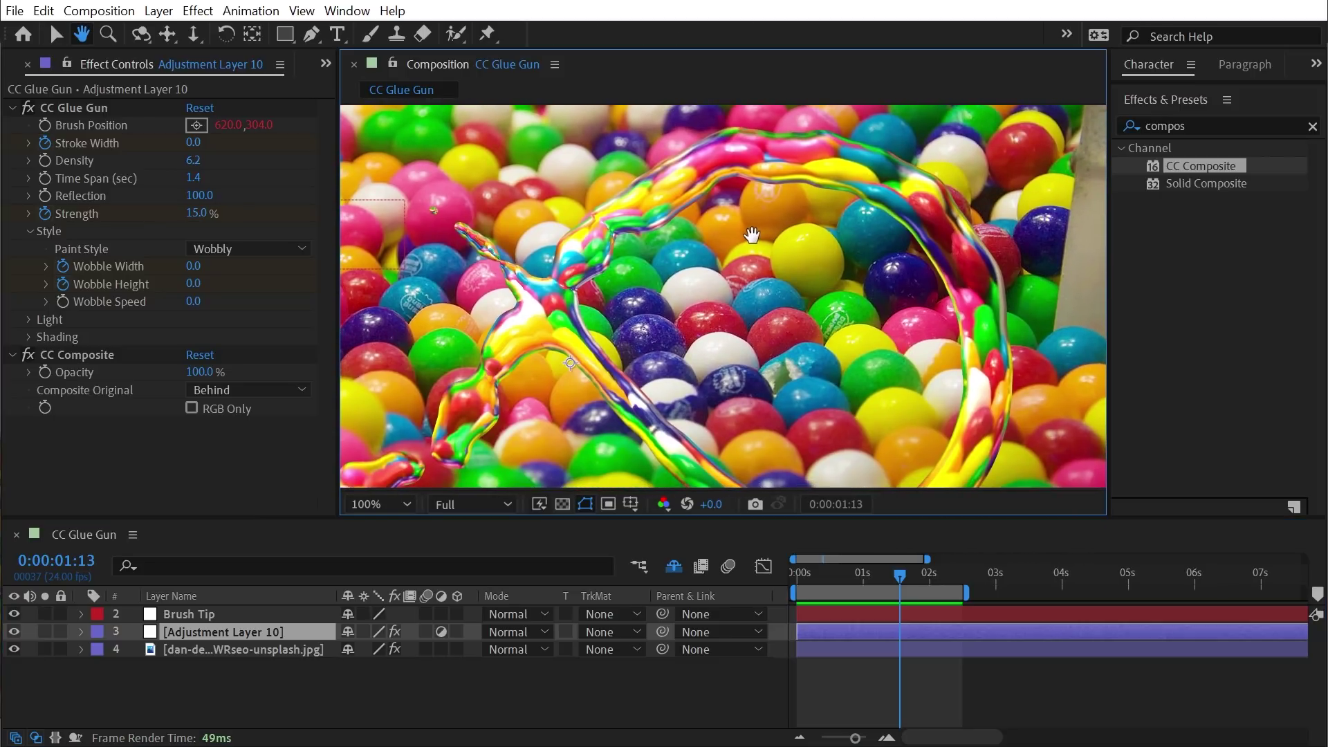
Search the effects for "cc toner" and apply CC Toner between CC Glue Gun and CC Composite on Adjustment Layer 10
scroll(703, 251, "down", 2)
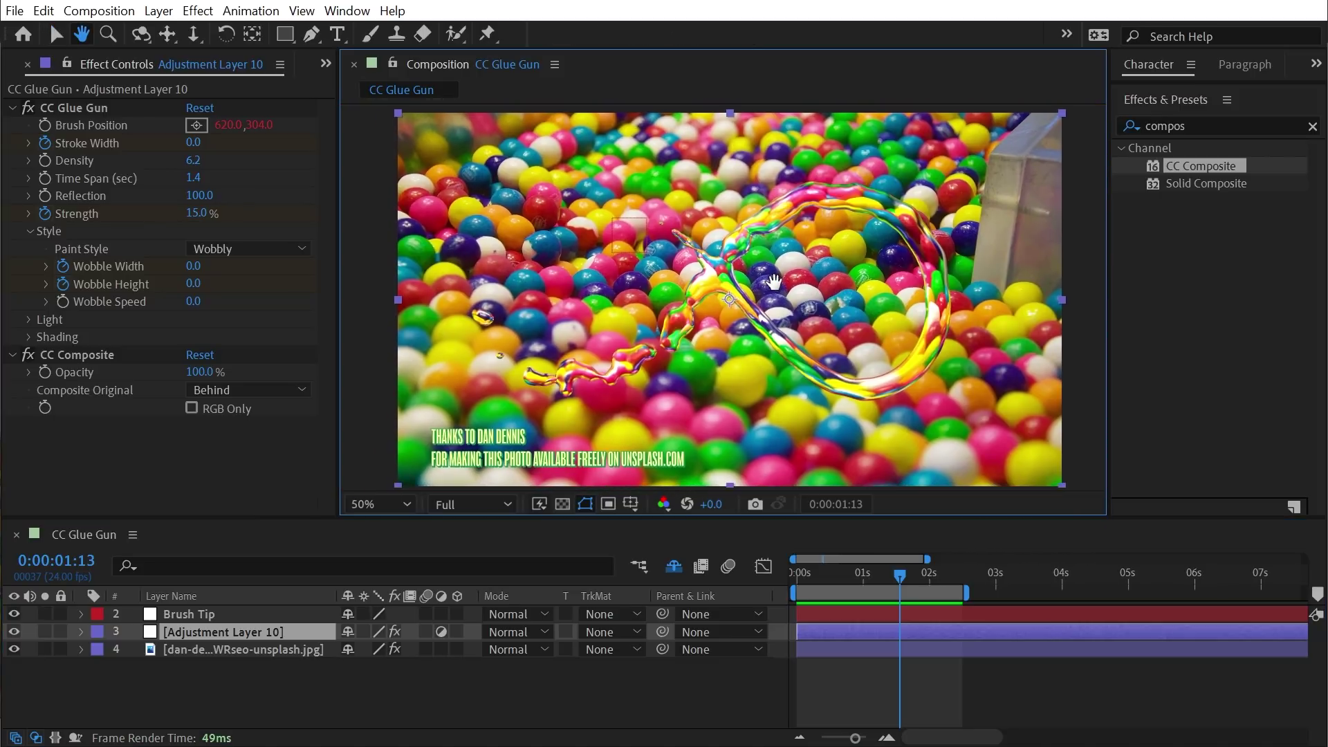
left_click_drag(774, 282, 770, 295)
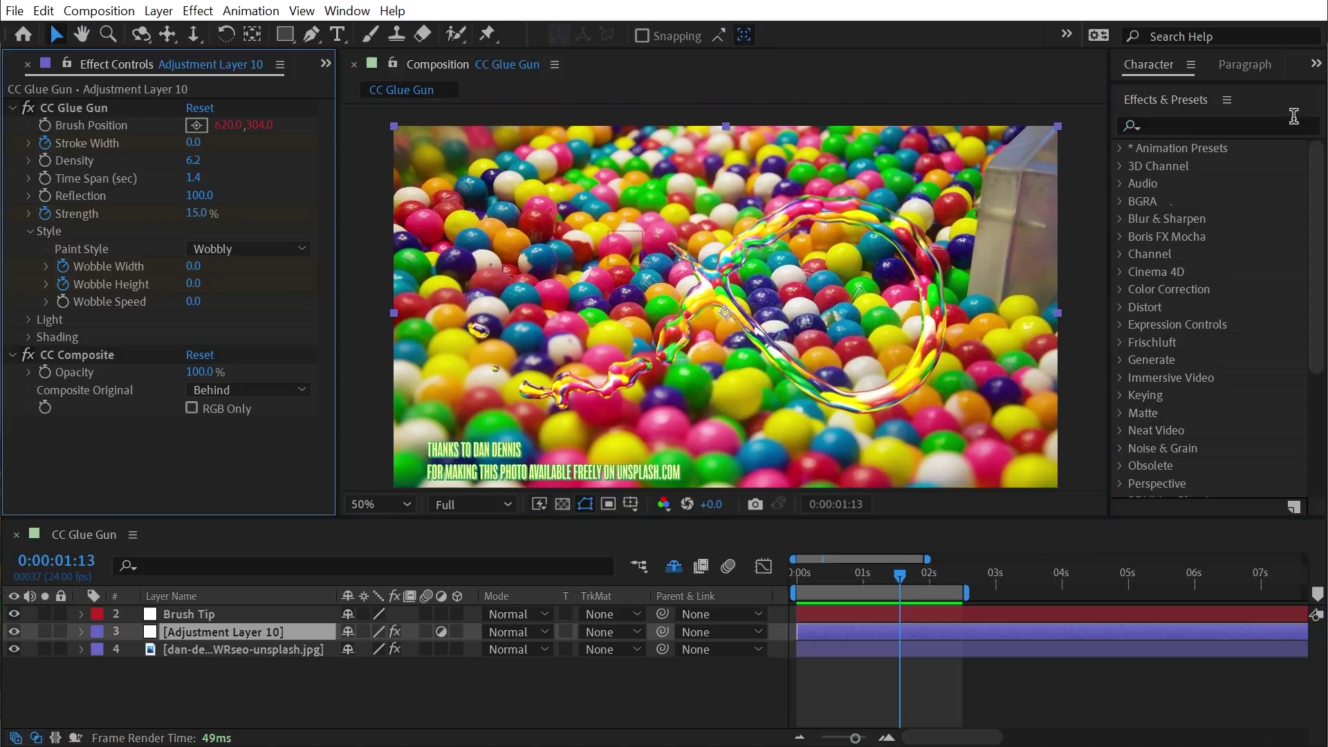
left_click(1284, 122)
type("cc toner")
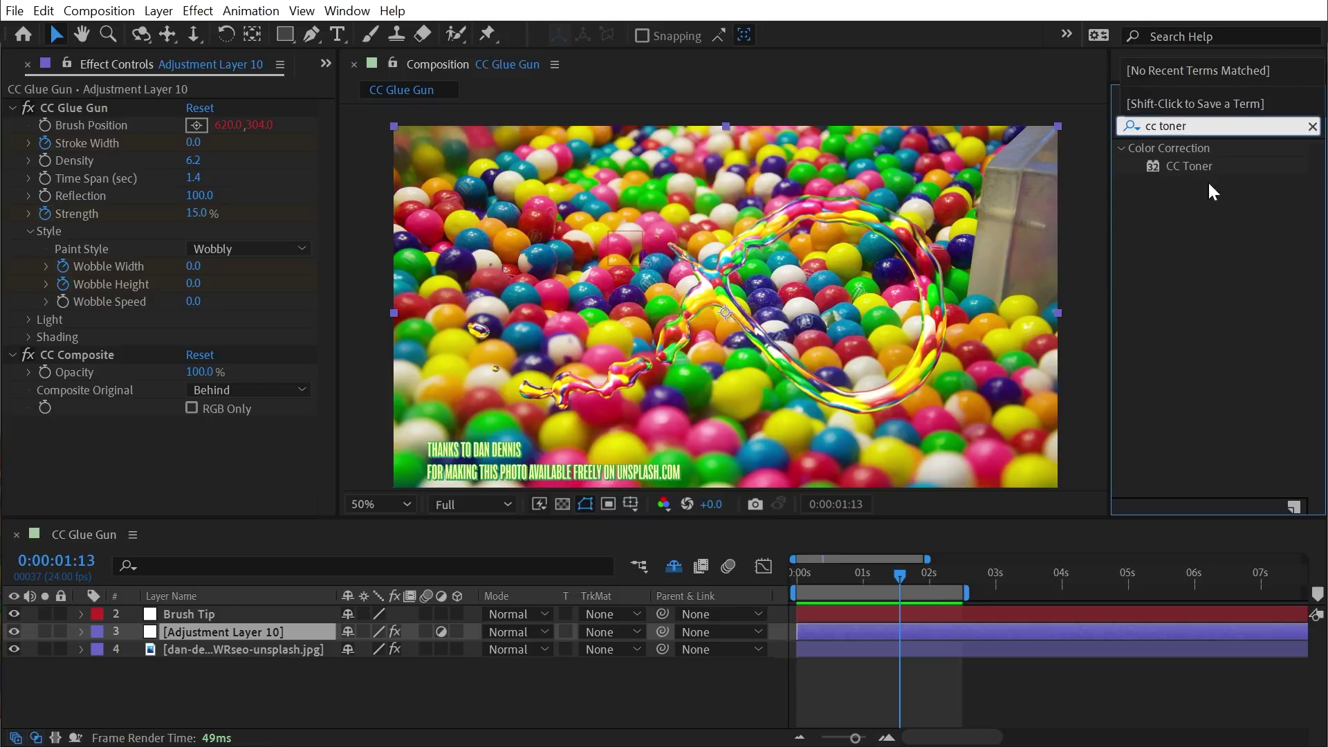
left_click_drag(1189, 166, 128, 329)
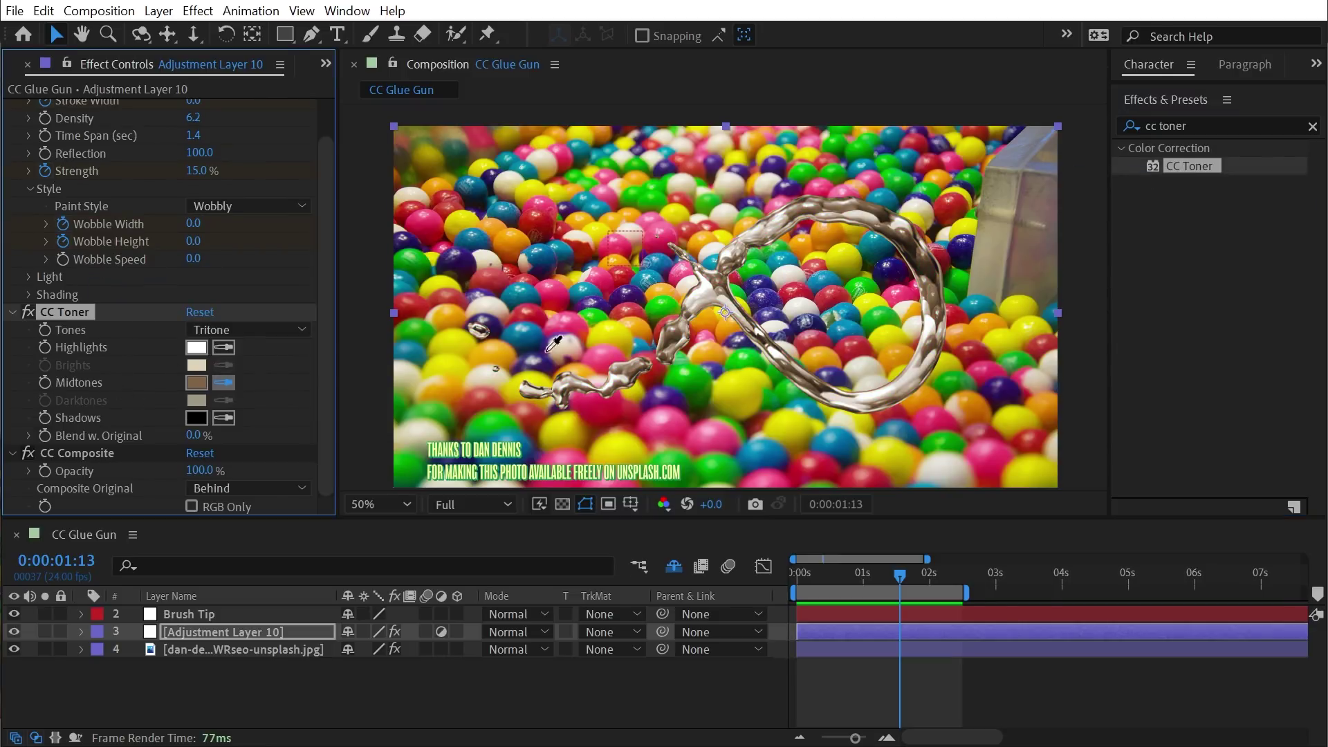
Sample candy pink for CC Toner's Midtones and deep red for its Shadows, and preview the recolored stroke
left_click(569, 312)
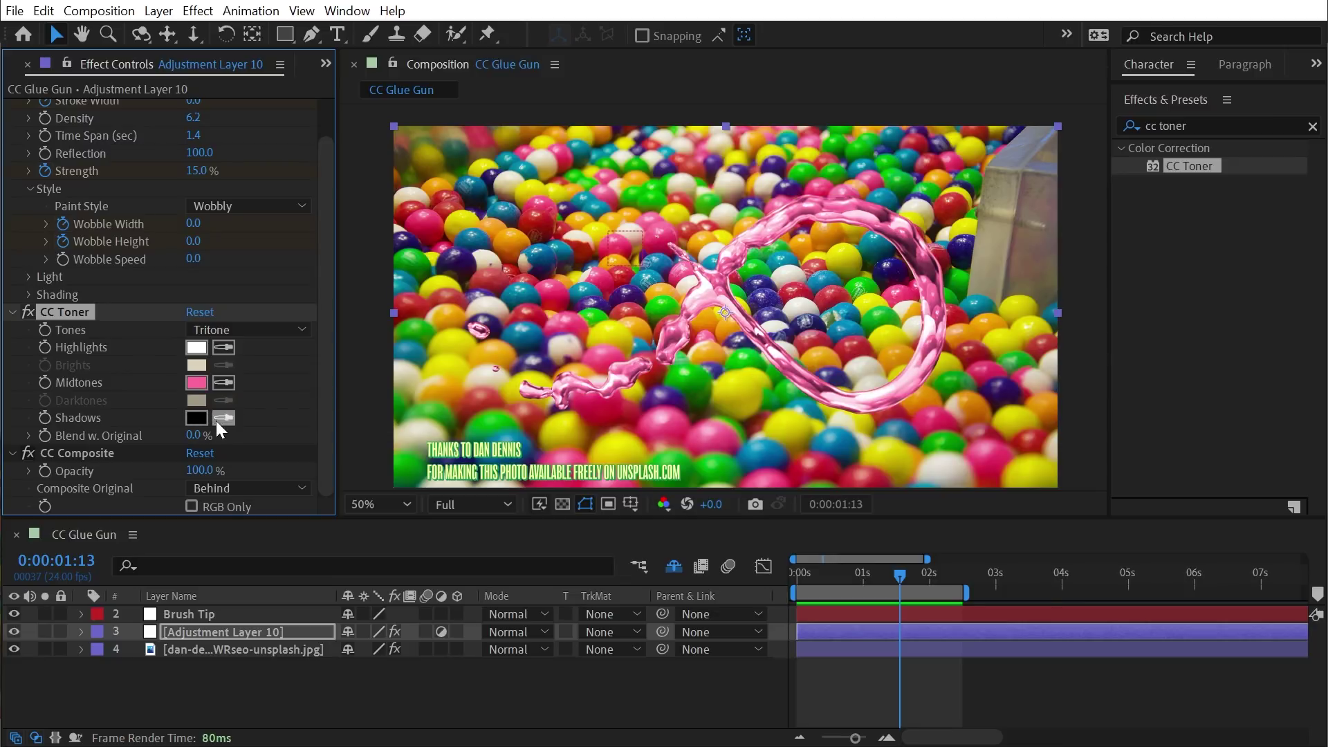
left_click(774, 366)
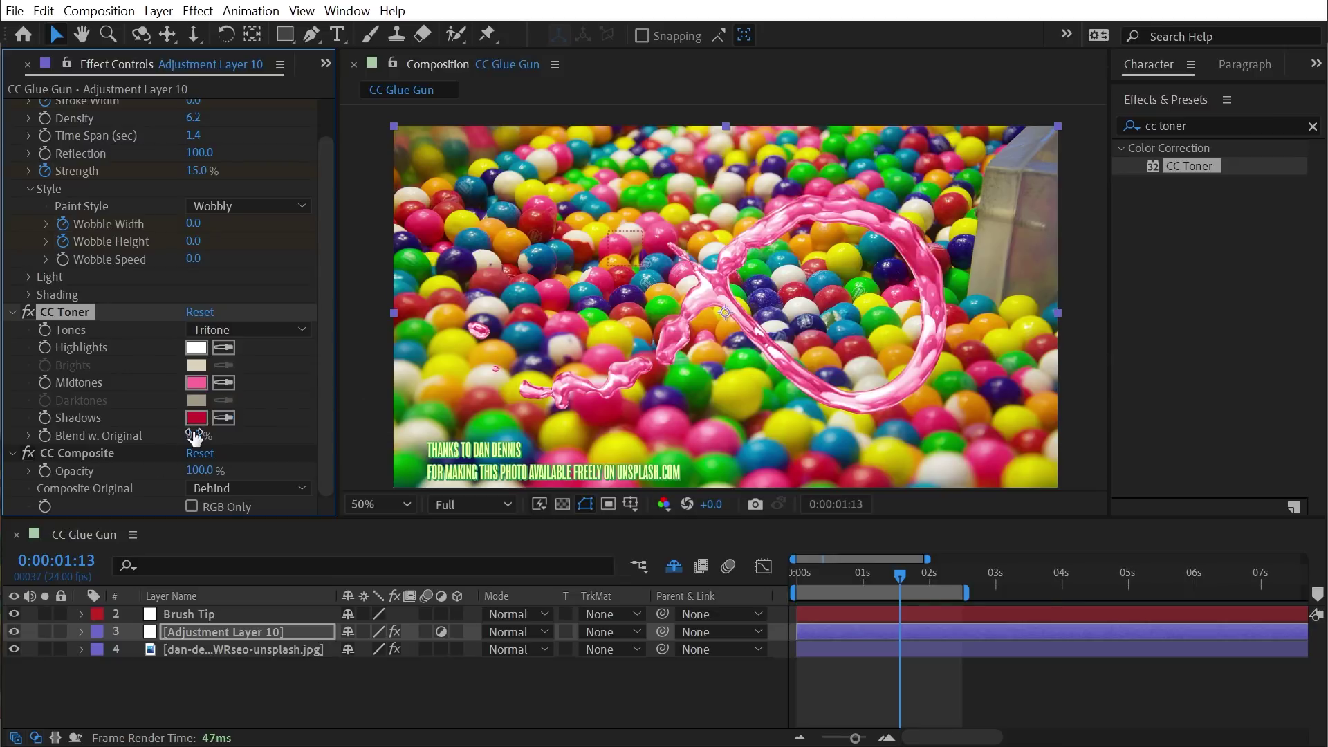
mouse_move(924, 575)
left_mouse_down()
mouse_move(835, 567)
mouse_move(905, 572)
left_mouse_up()
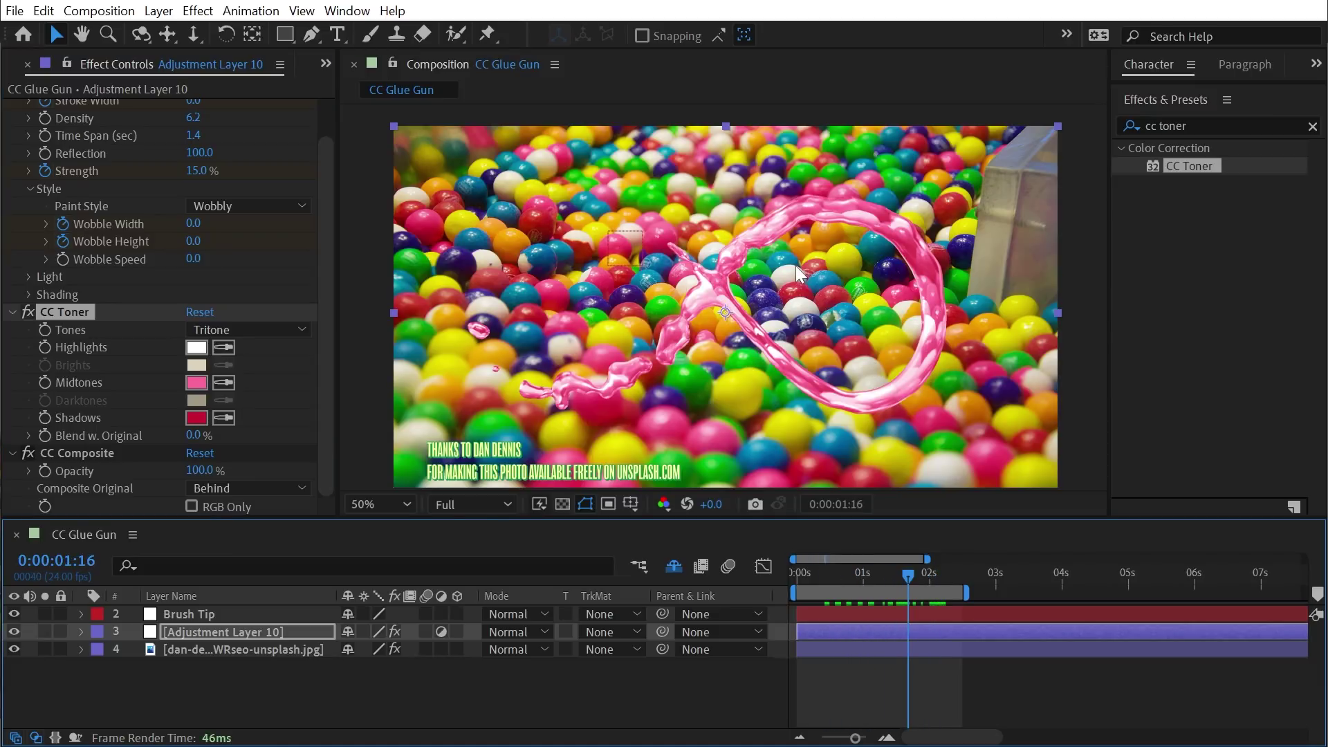
Add Drop Shadow between CC Toner and CC Composite, with Softness 216 and Opacity 97%
left_click(1176, 125)
type("drop")
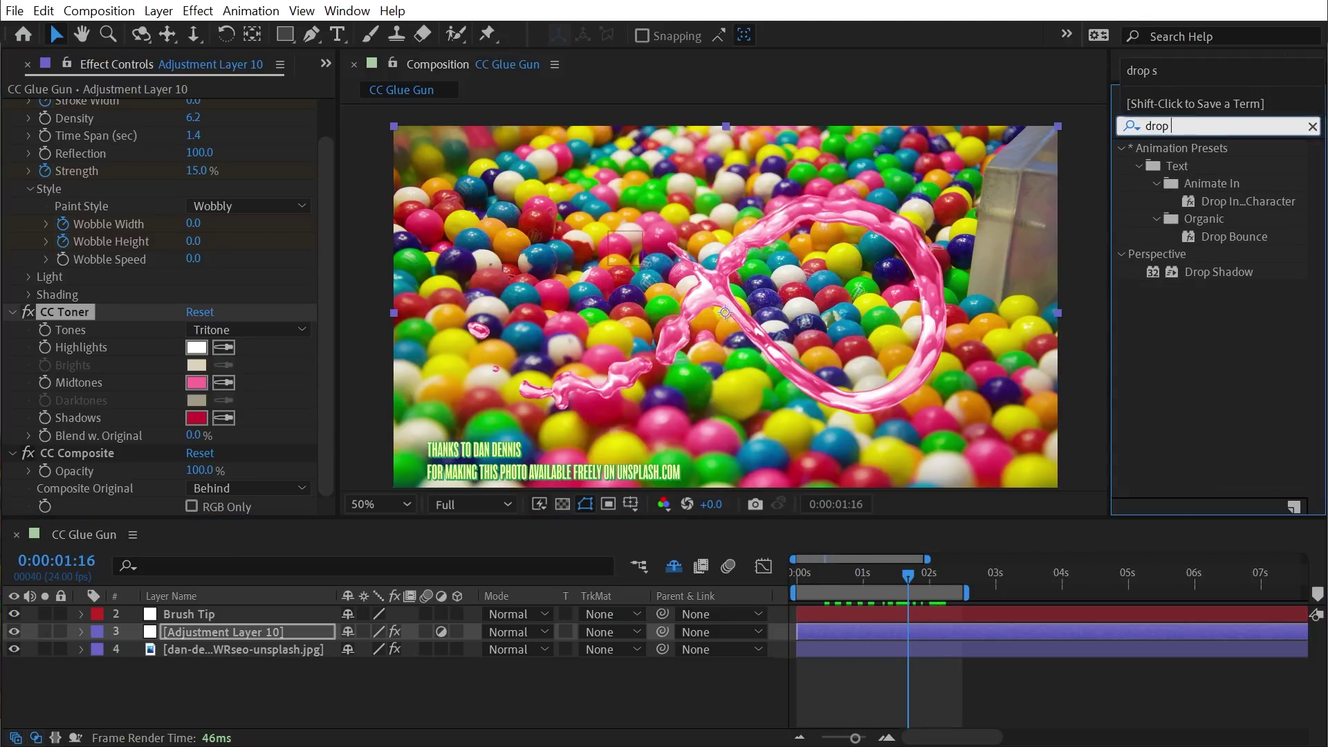
left_click_drag(1218, 272, 518, 377)
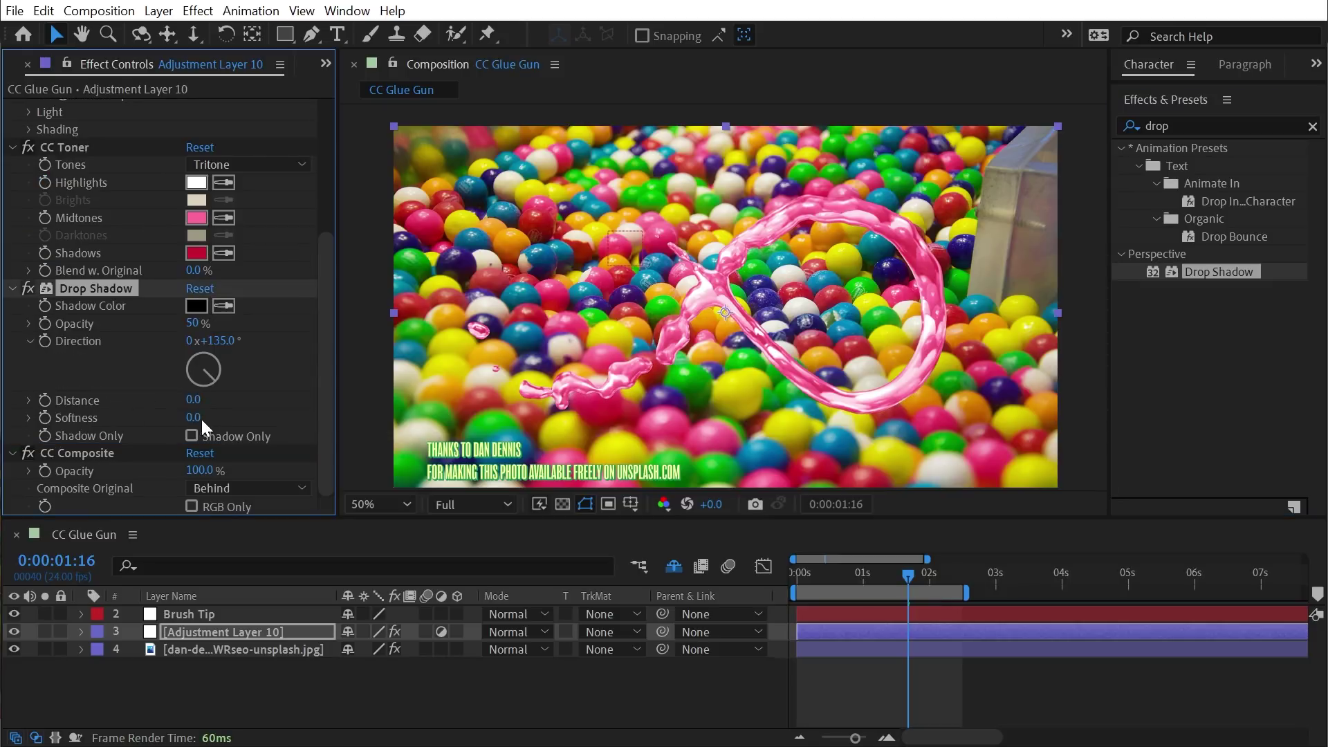
left_click_drag(246, 416, 365, 415)
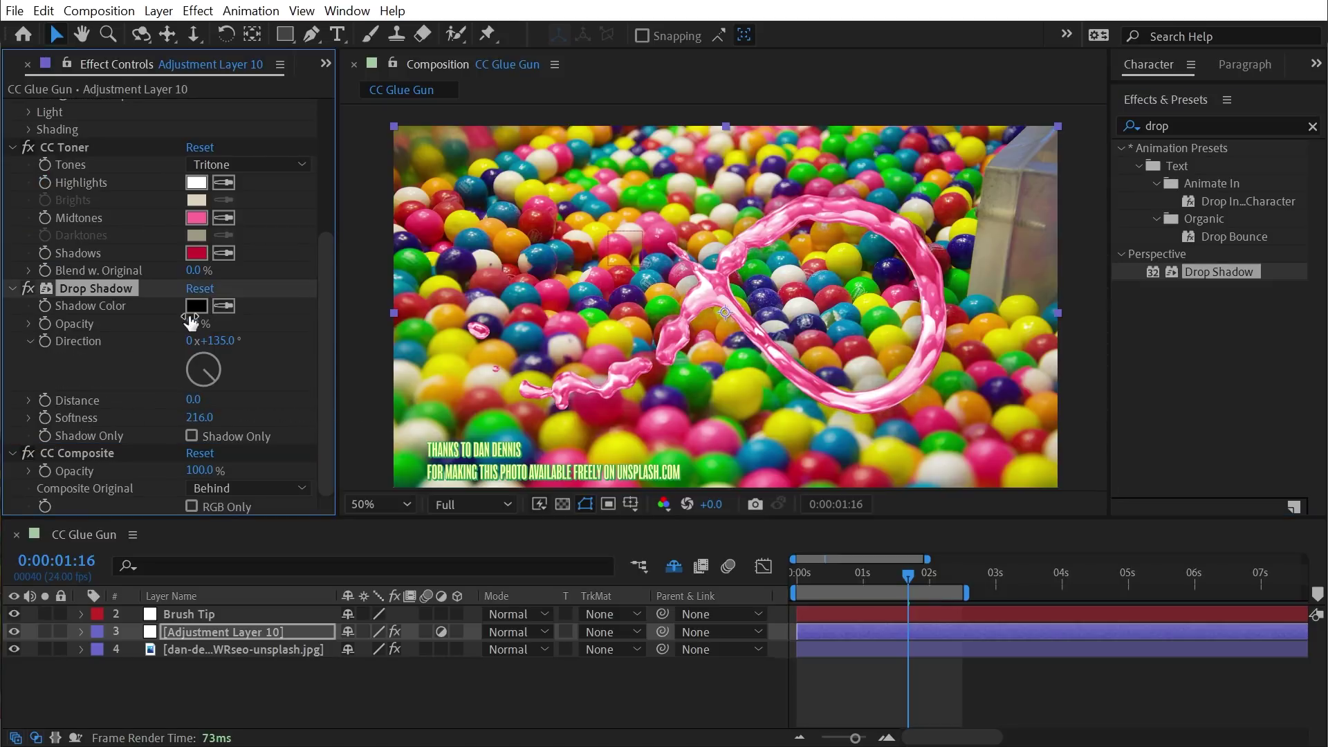
left_click_drag(191, 322, 318, 322)
left_click_drag(797, 571, 907, 568)
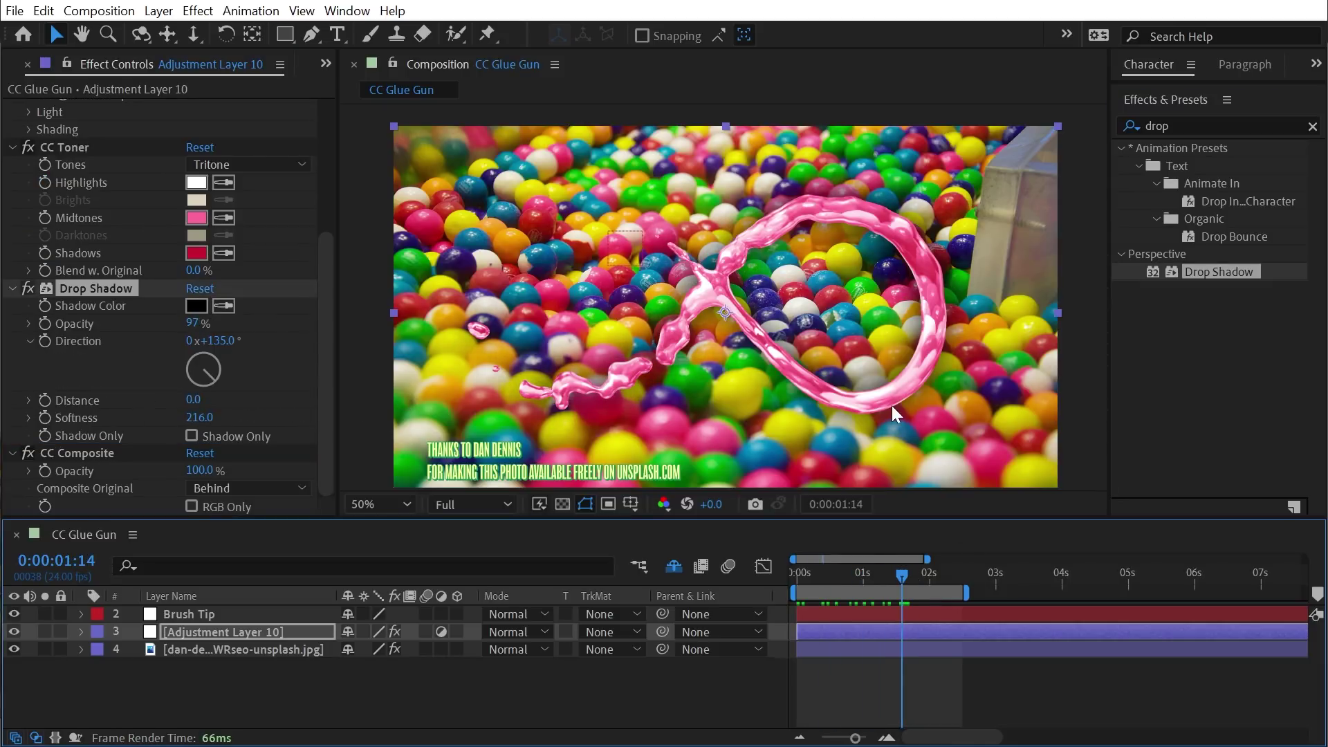
Search the effects for "fast" and apply Fast Box Blur above CC Glue Gun on Adjustment Layer 10
scroll(803, 274, "up", 1)
key("space")
left_click_drag(739, 193, 619, 316)
key("v")
left_click(1190, 124)
type("fast")
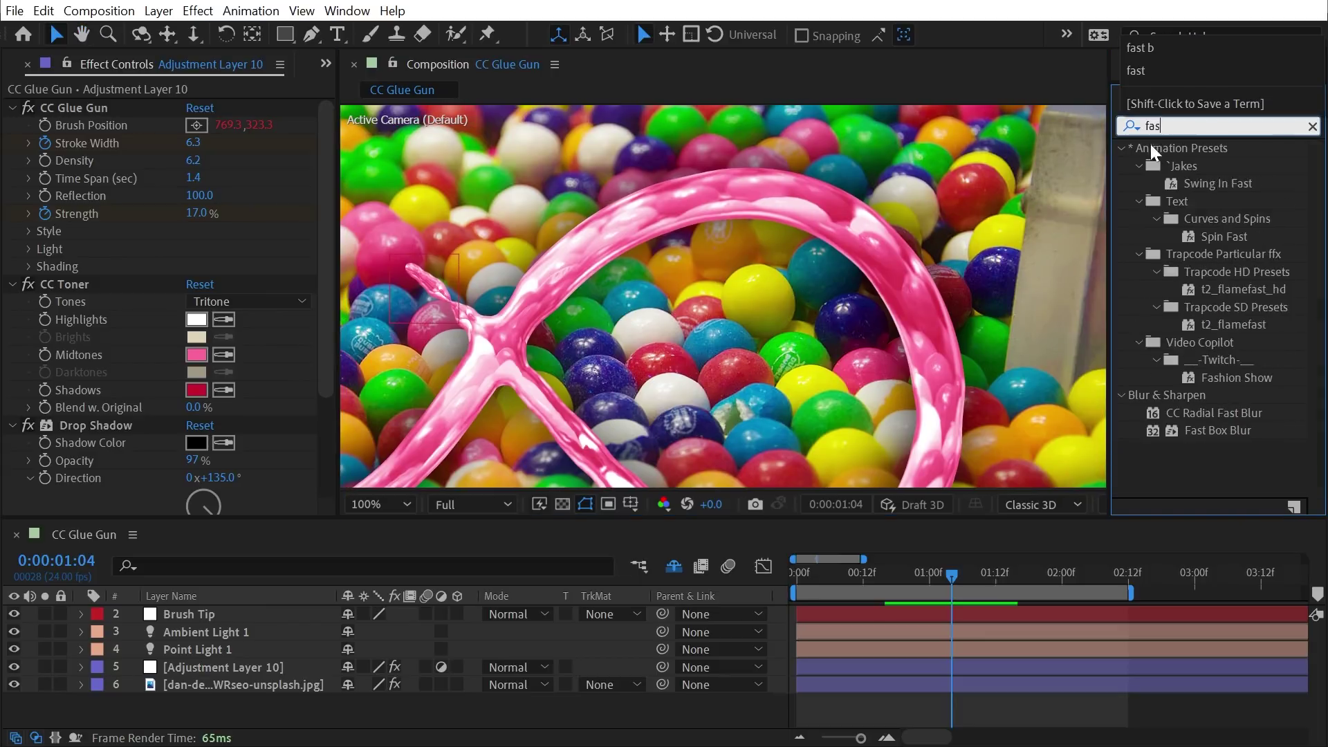
left_click_drag(1217, 183, 89, 109)
Set Fast Box Blur's Blur Radius to 30 with Repeat Edge Pixels enabled
mouse_move(192, 124)
left_mouse_down()
mouse_move(219, 122)
mouse_move(186, 125)
left_mouse_up()
left_click_drag(782, 426, 746, 396)
left_click_drag(653, 124, 533, 169)
mouse_move(200, 126)
left_mouse_down()
mouse_move(219, 120)
mouse_move(195, 124)
mouse_move(207, 122)
left_mouse_up()
Disable CC Toner and examine the blurred source colors along the glue stroke
key("h")
mouse_move(680, 352)
left_mouse_down()
mouse_move(955, 286)
mouse_move(888, 299)
left_mouse_up()
key("v")
left_click(29, 372)
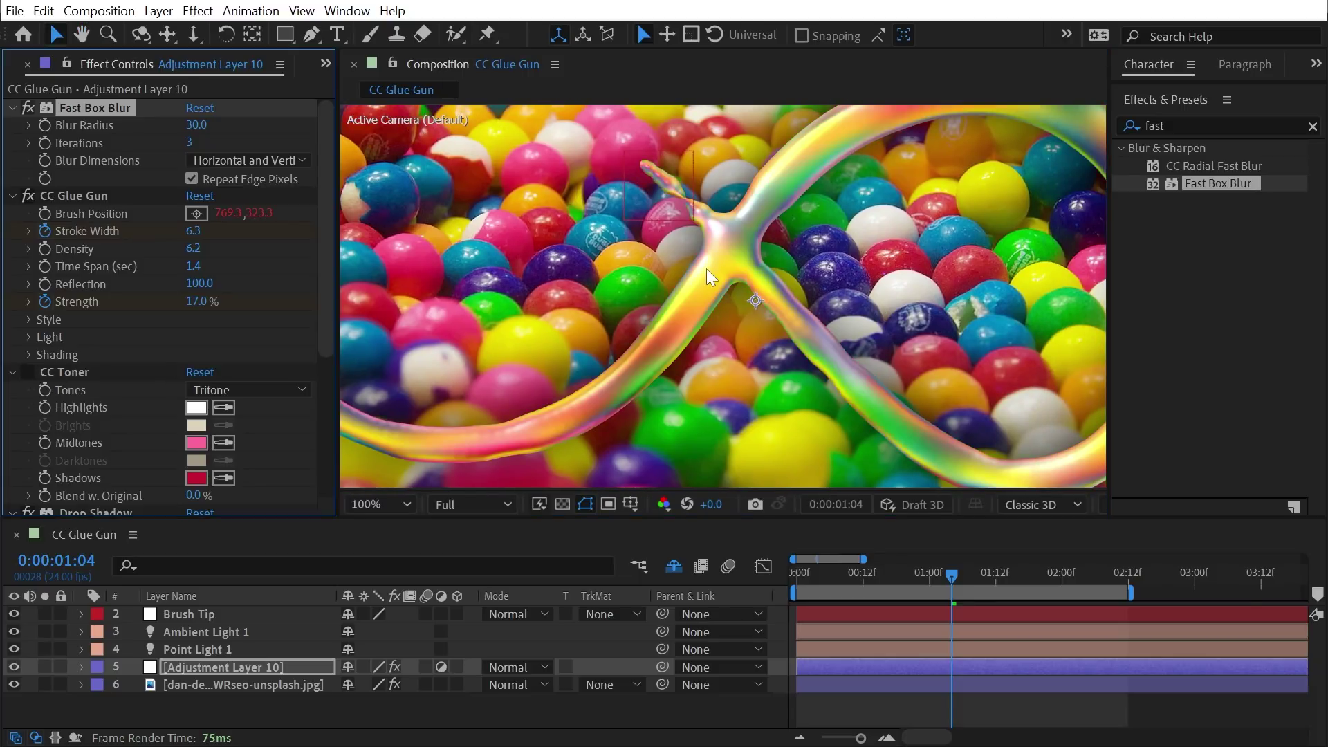
scroll(710, 277, "down", 2)
key("h")
left_click_drag(868, 245, 829, 252)
key("v")
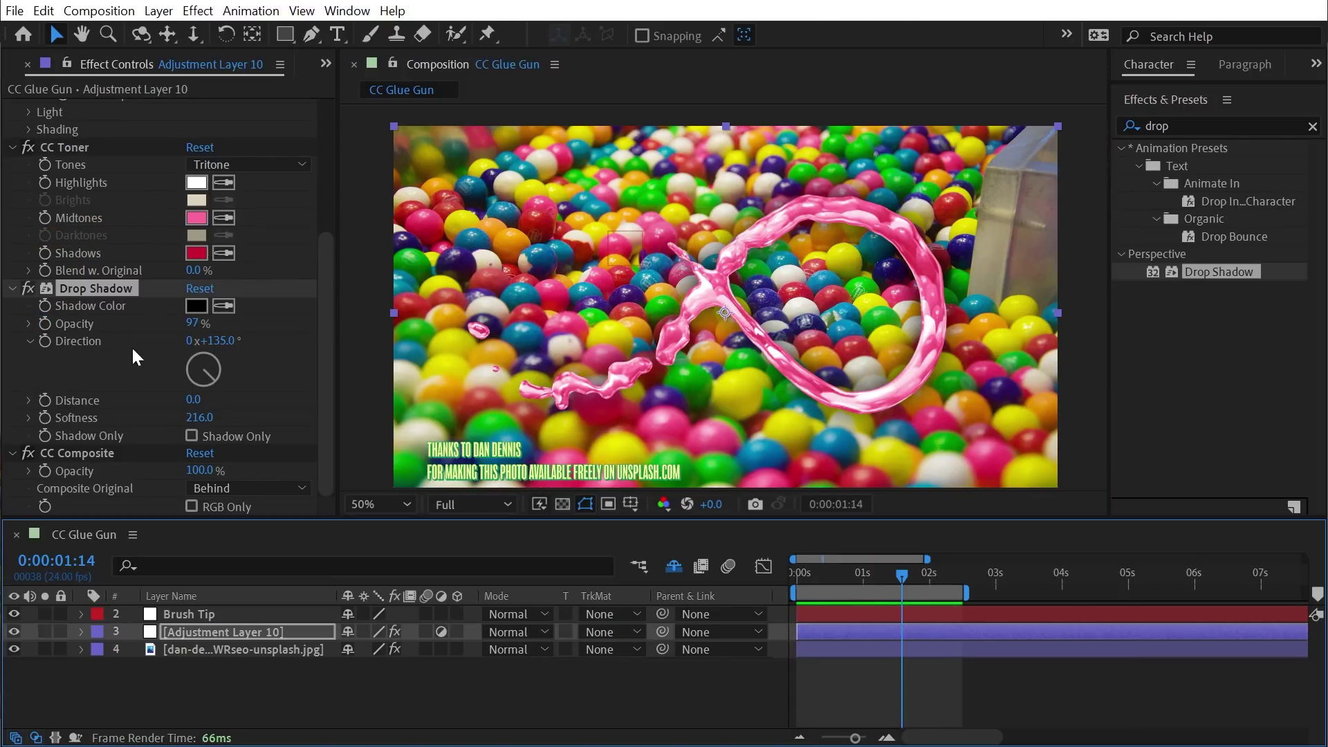
Reveal Adjustment Layer 10's effects, copy all of them from CC Glue Gun through CC Composite, and collapse the layer
left_click(98, 449)
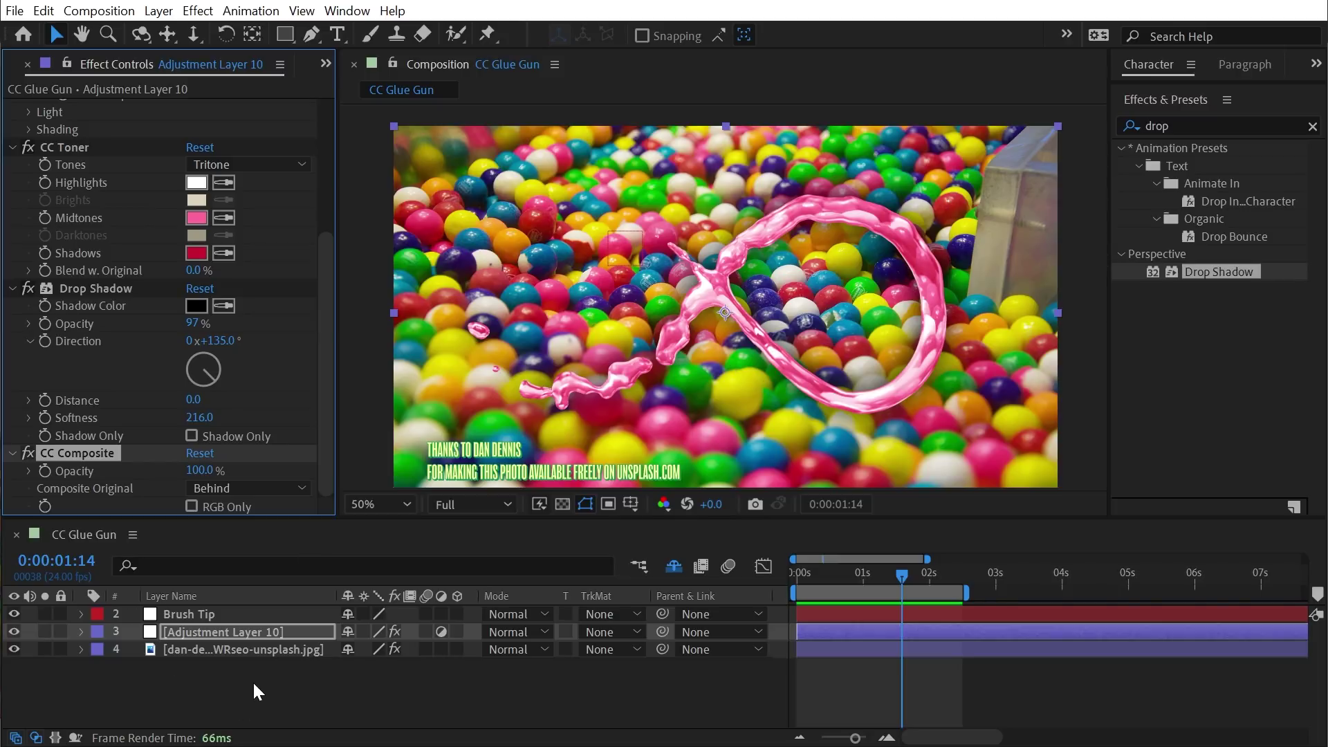
left_click(217, 632)
key("e")
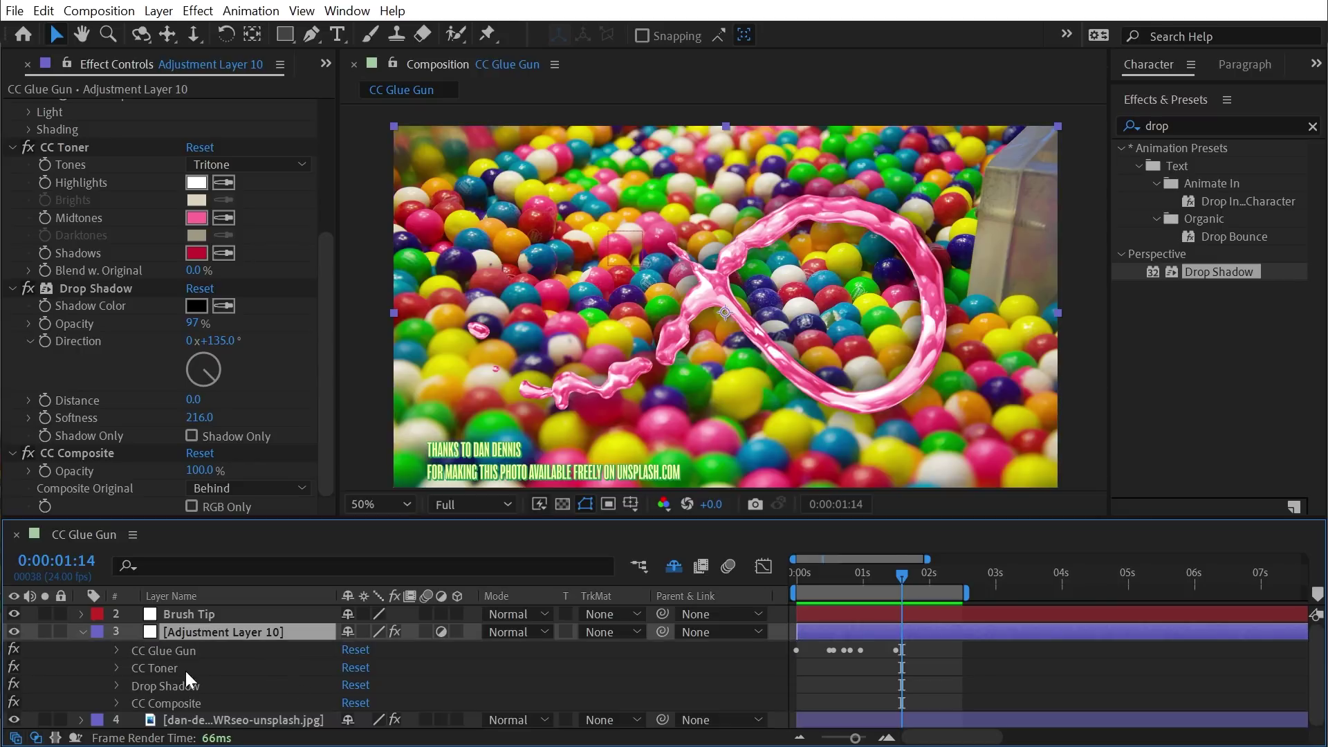
left_click(182, 652)
left_click(176, 703, "shift")
key("e")
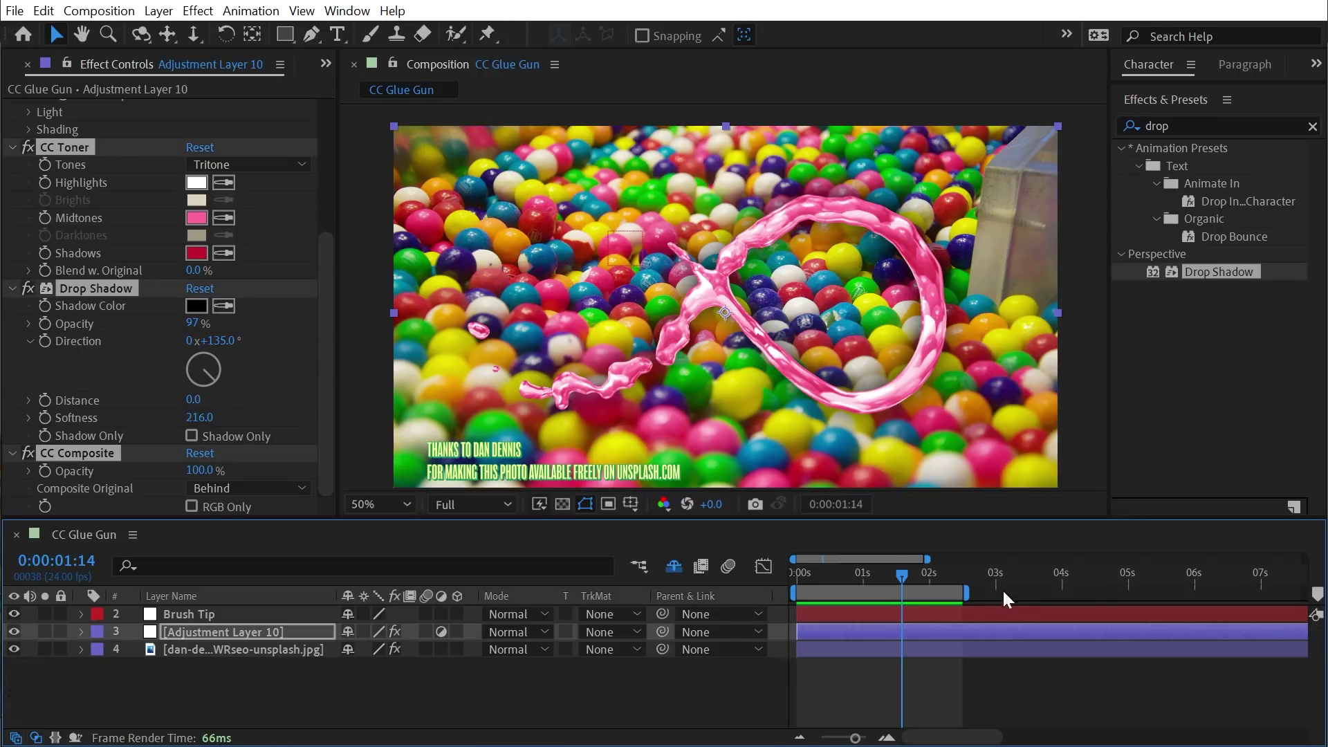
Paste the copied effects onto the candy photo layer with Adjustment Layer 10 hidden, and delete the photo's CC Composite
key("Home")
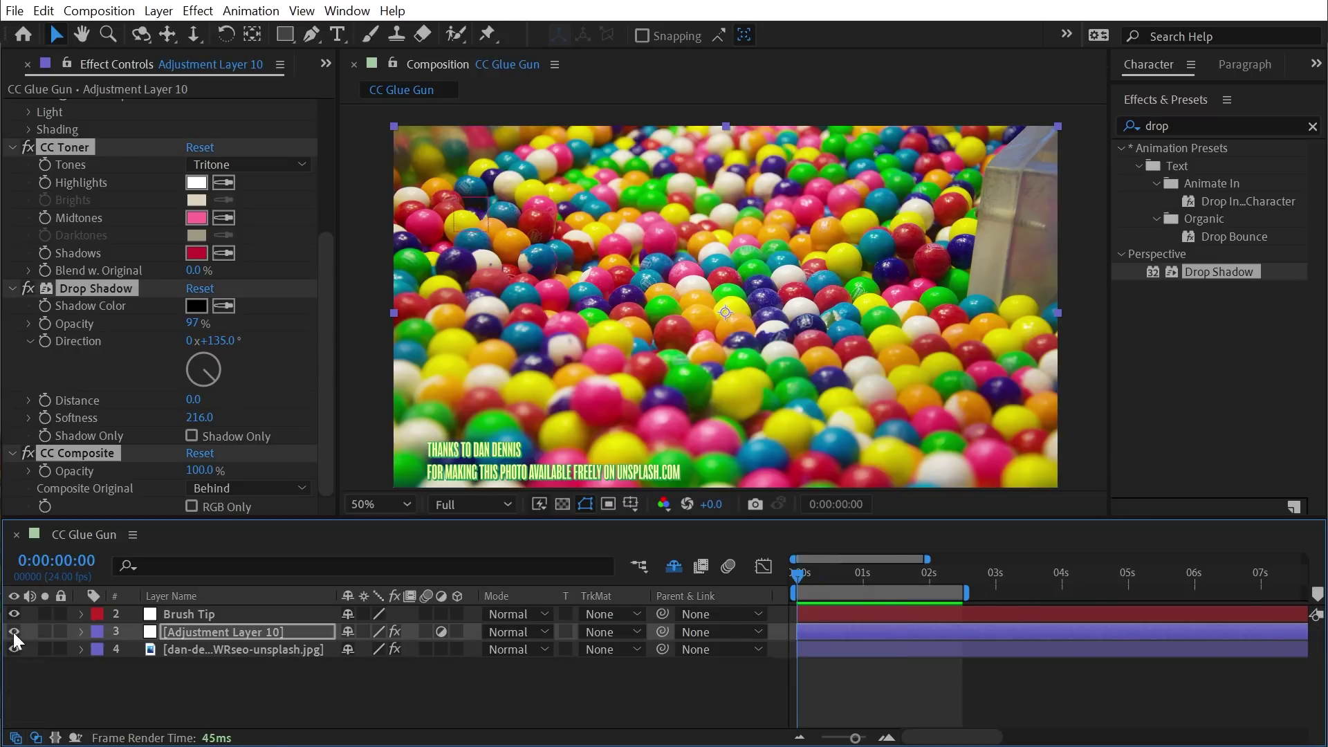
left_click(14, 633)
key("ctrl+Down")
scroll(25, 248, "down", 10)
left_click(63, 456)
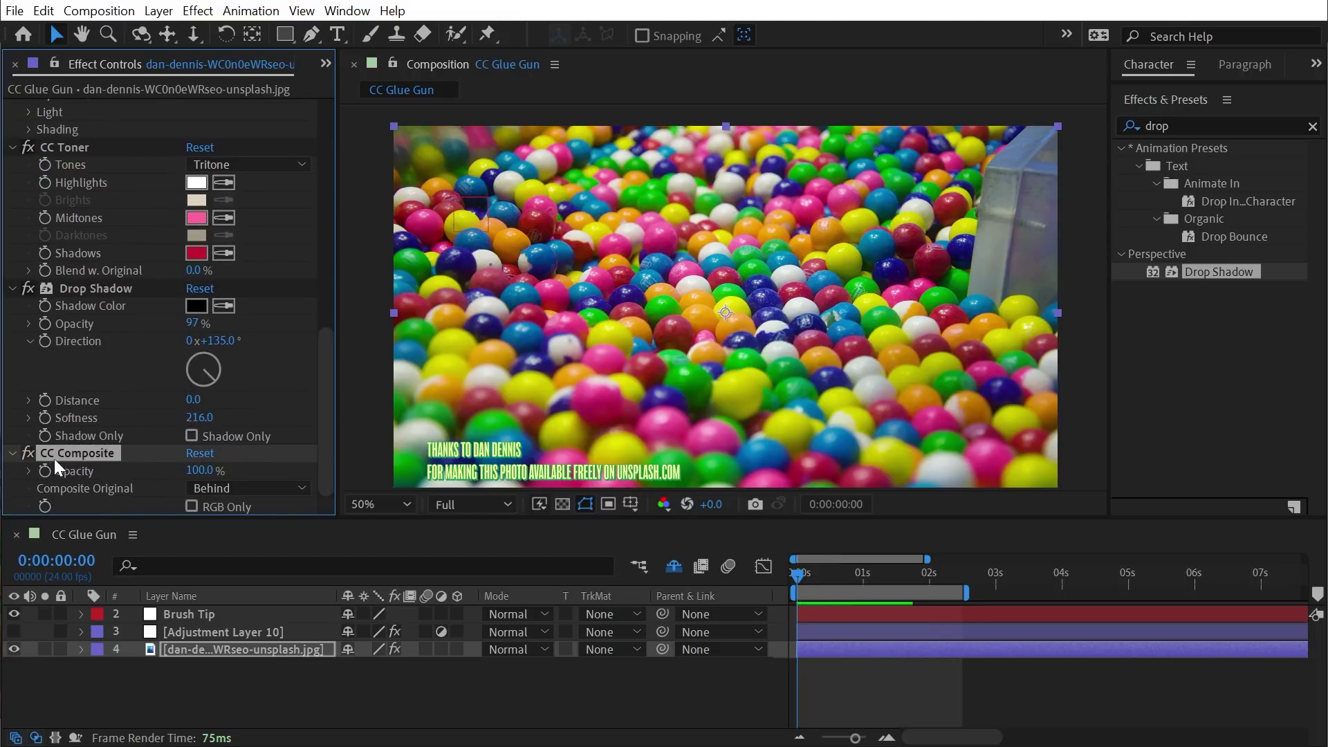
key("Delete")
key("space")
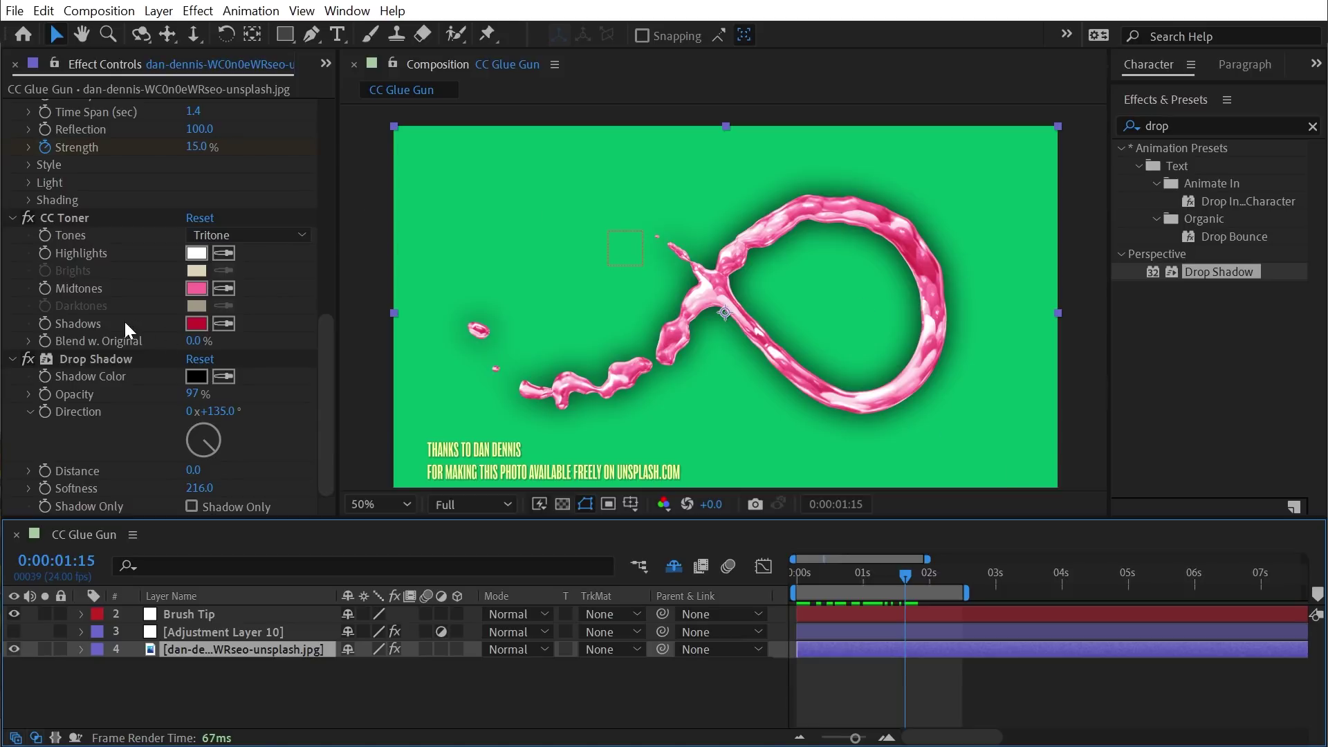
Disable the photo layer's Drop Shadow, and compare the stroke with CC Toner off and on
left_click(26, 359)
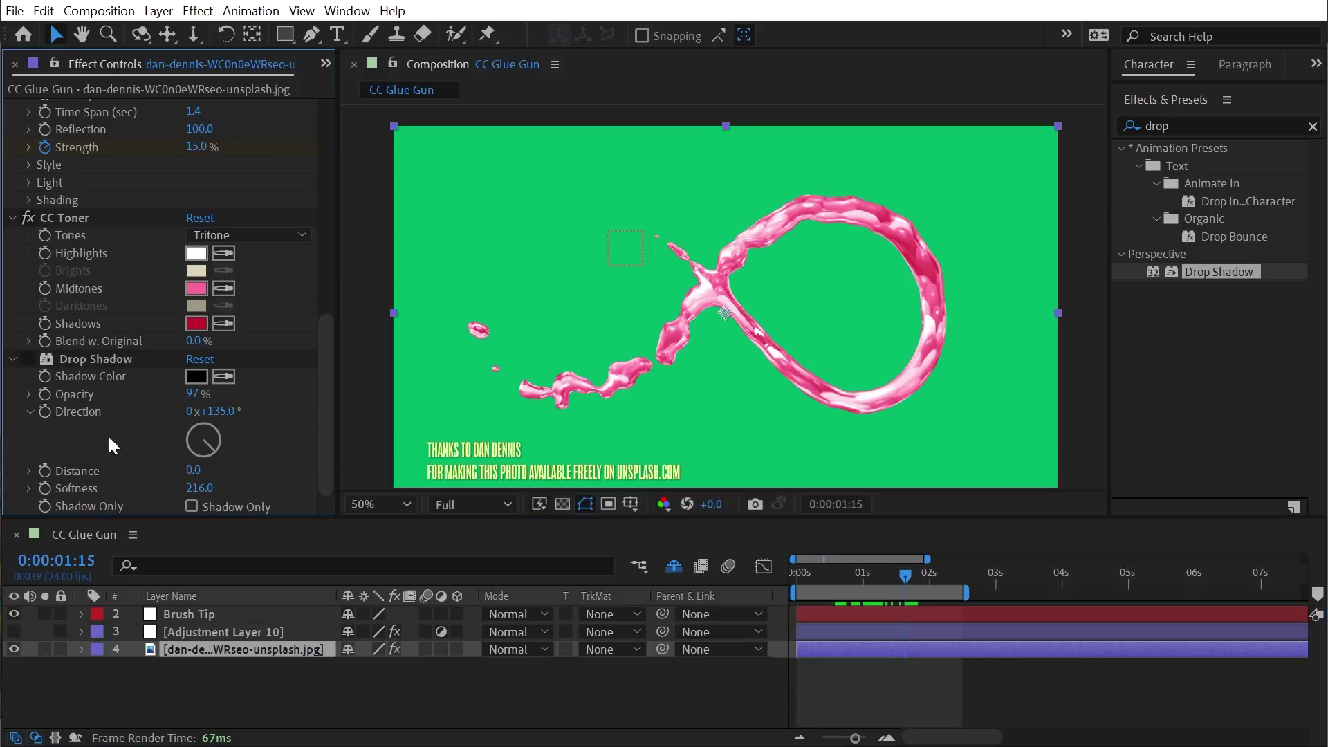
left_click(26, 218)
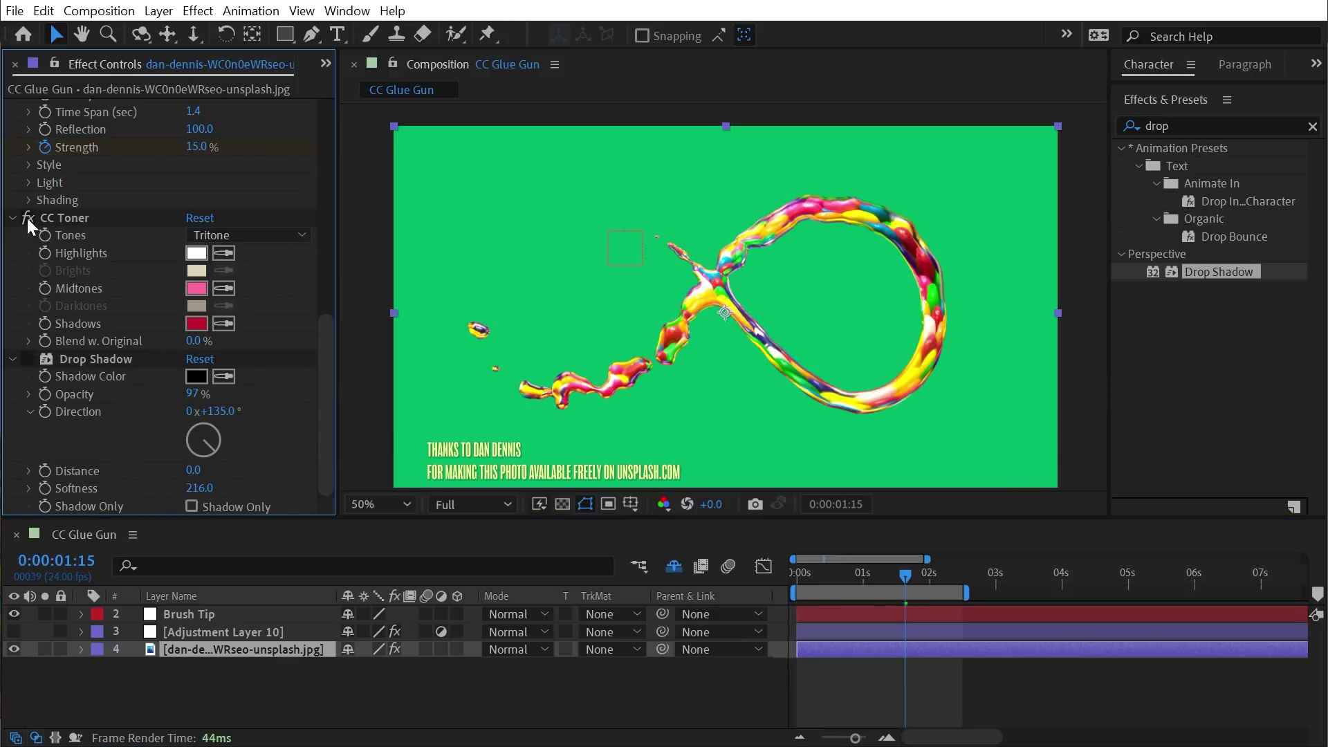
left_click(27, 218)
left_click_drag(905, 574, 872, 585)
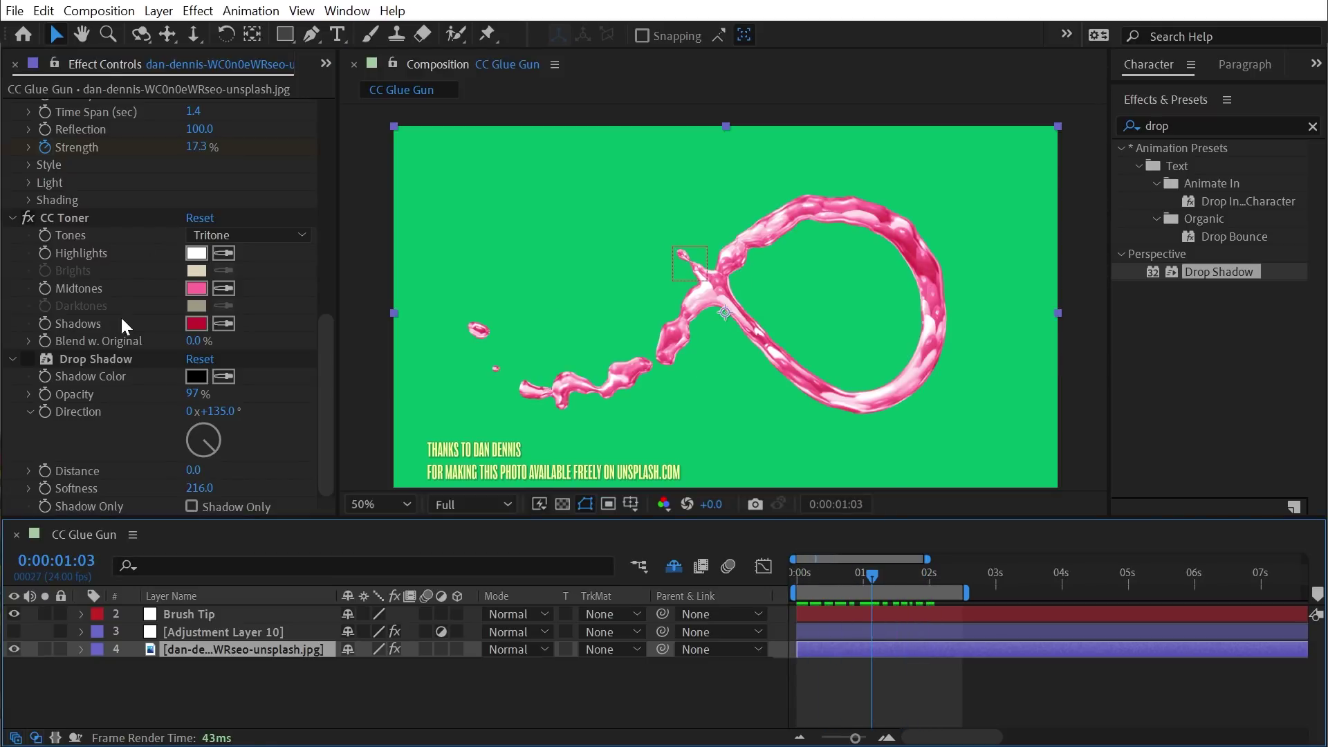
Place JakeInMotion_Face.ai beneath the candy photo layer, behind the glue stroke
scroll(104, 290, "up", 8)
scroll(110, 68, "up", 1)
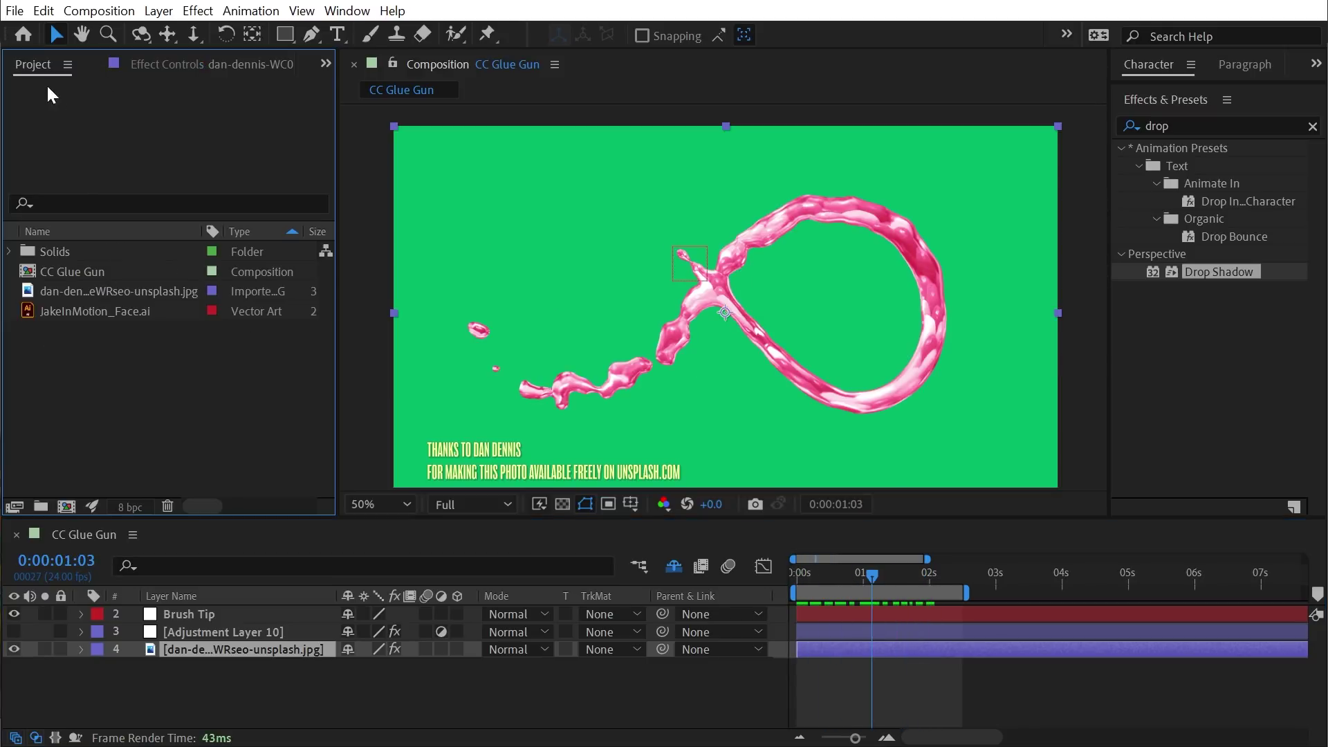
left_click_drag(81, 304, 184, 651)
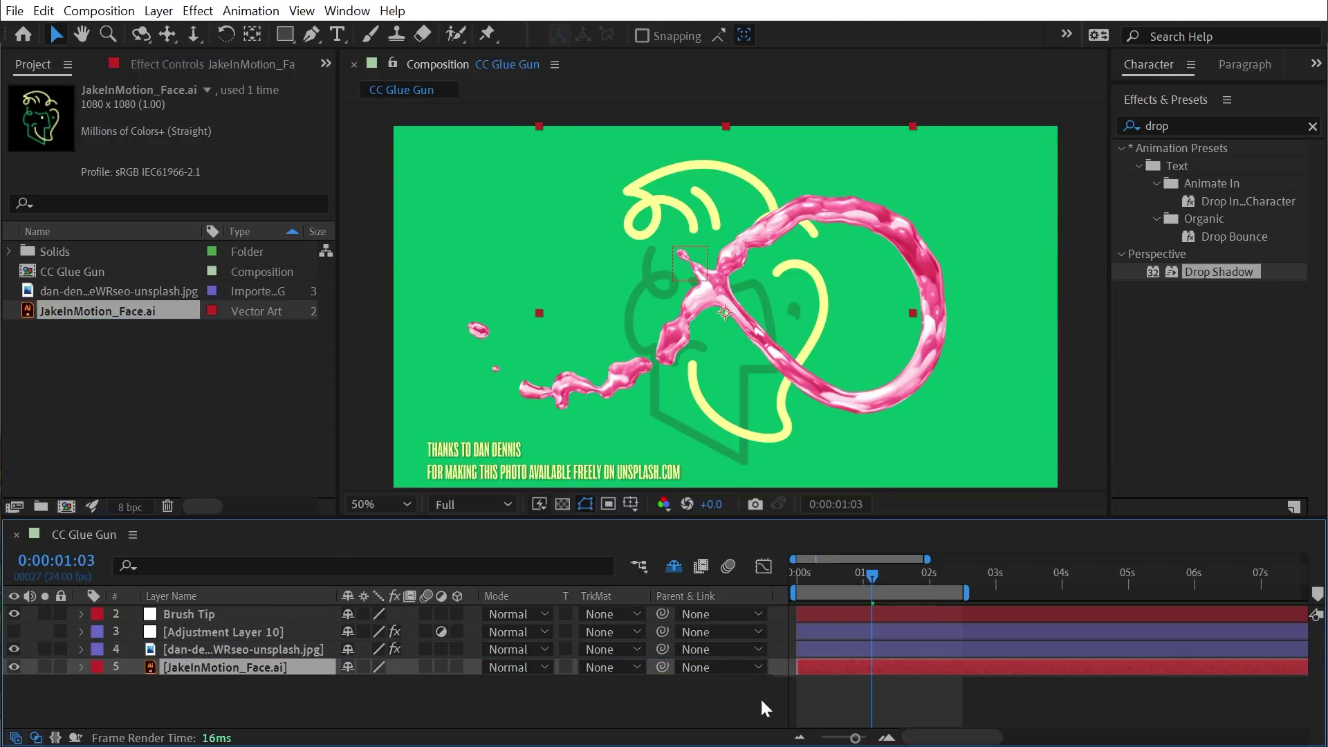
left_click(917, 687)
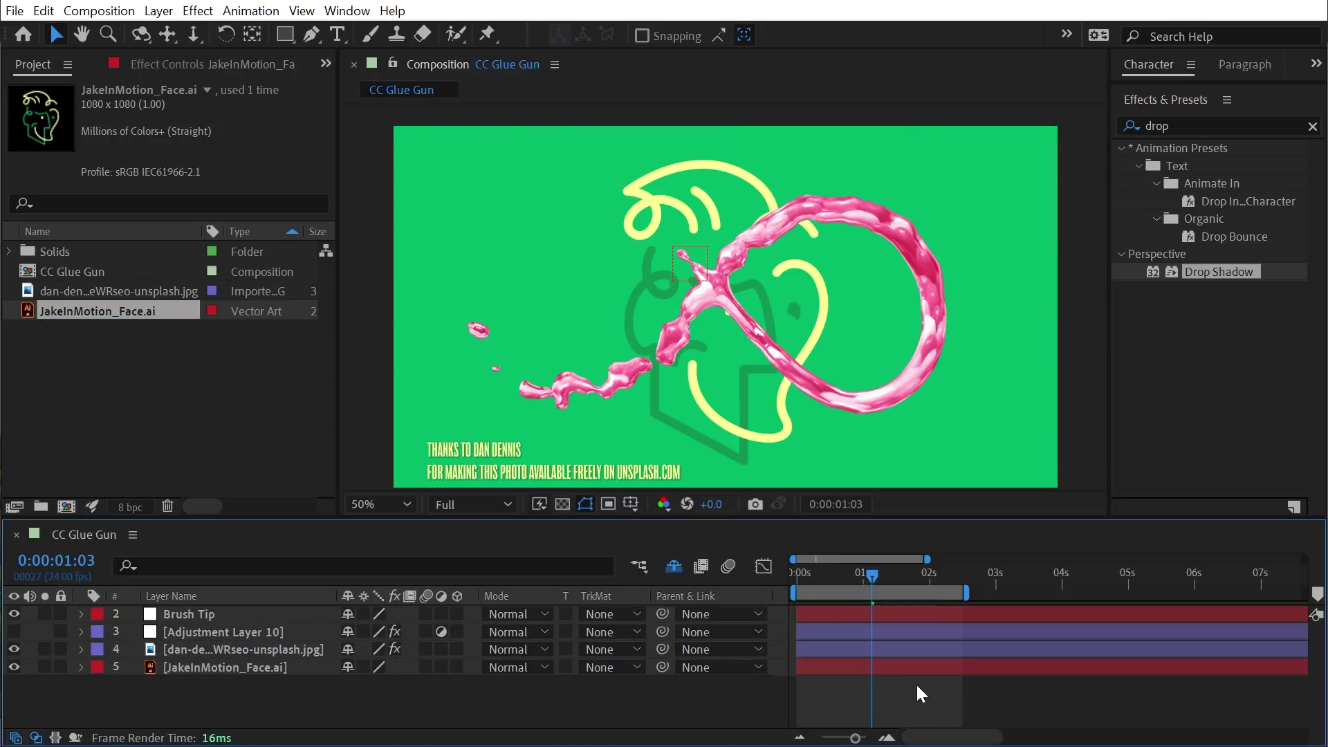
Undo adding the face artwork and transferring the effects to the candy photo layer
key("ctrl+shift+z")
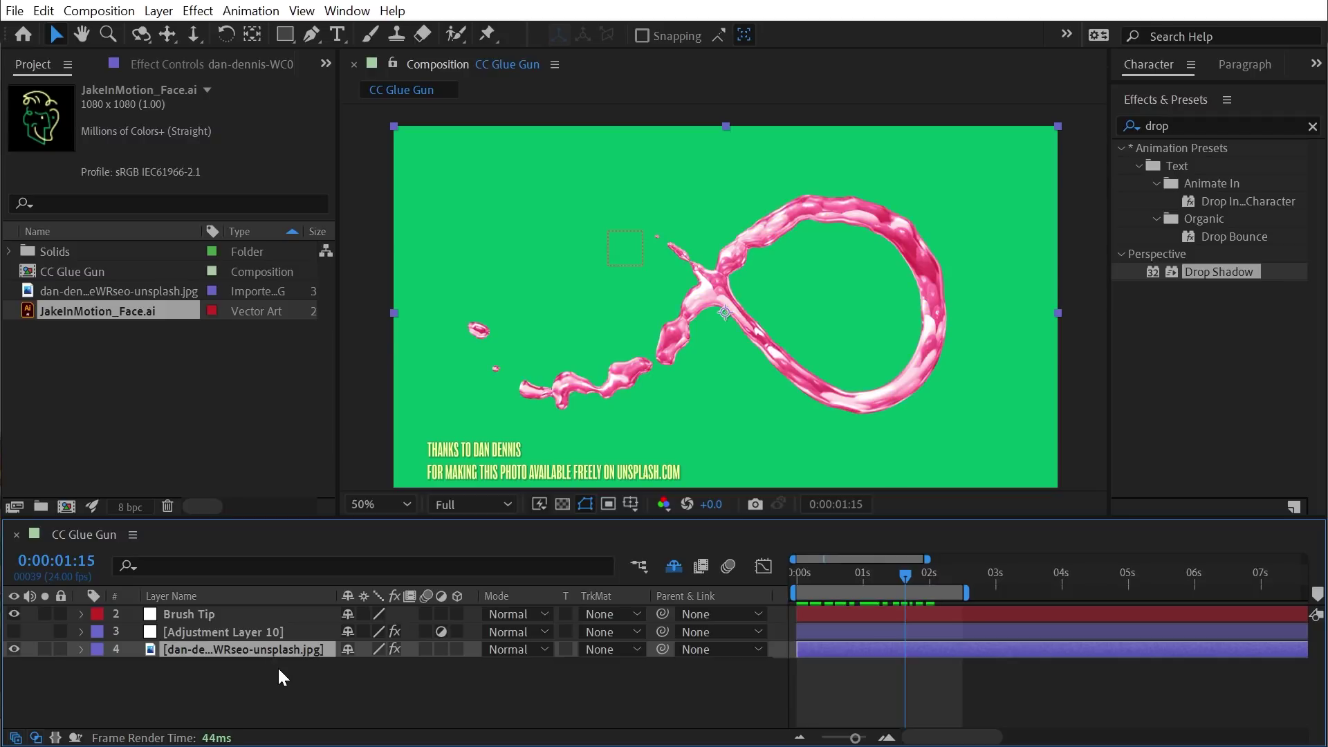
key("ctrl+z")
key("ctrl+shift+z")
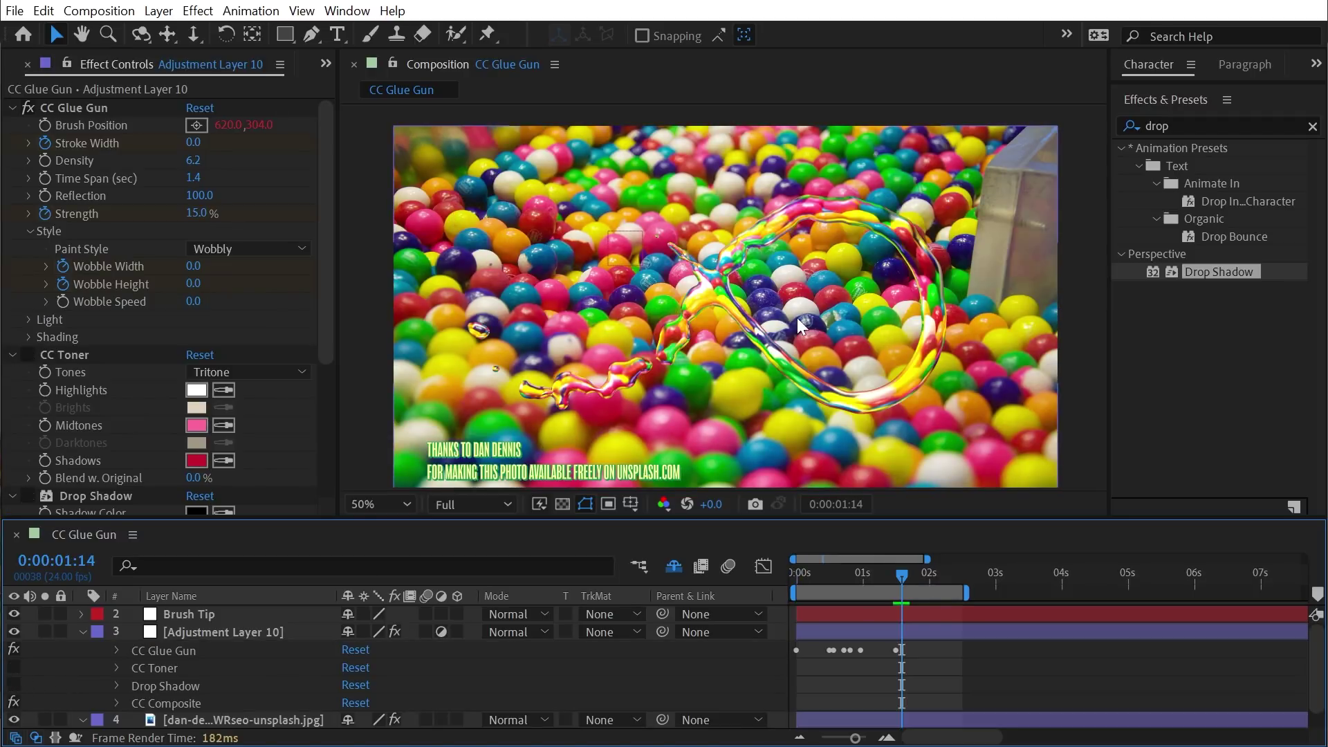
Expand CC Glue Gun's Light settings on Adjustment Layer 10 and collapse its Style settings
scroll(858, 228, "up", 2)
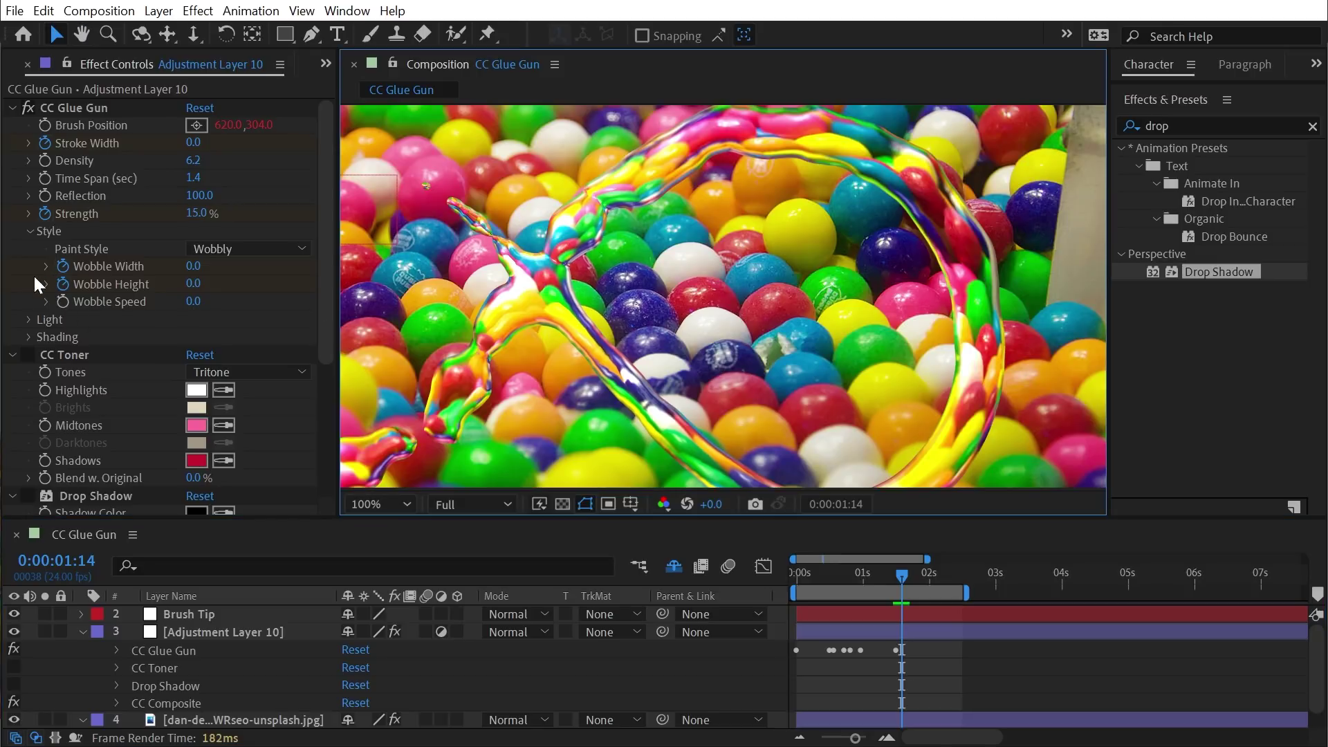
left_click(27, 318)
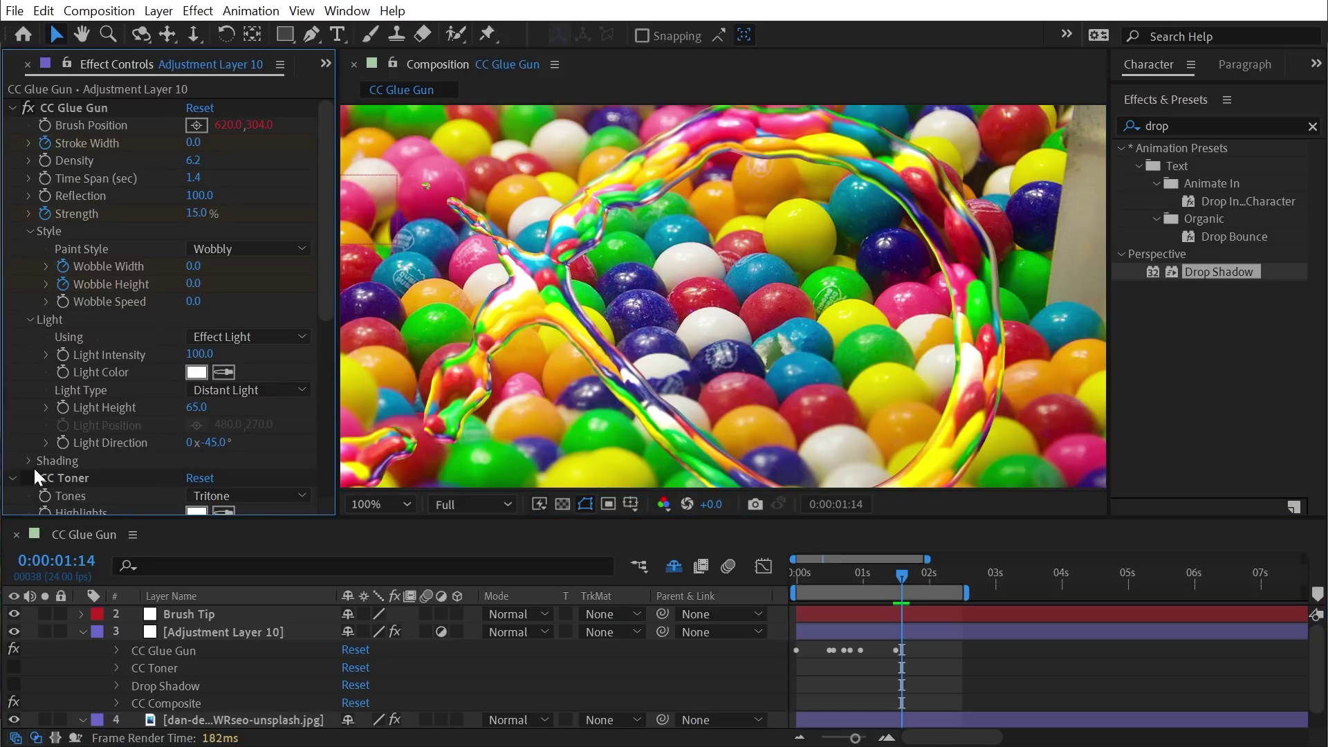
left_click(29, 230)
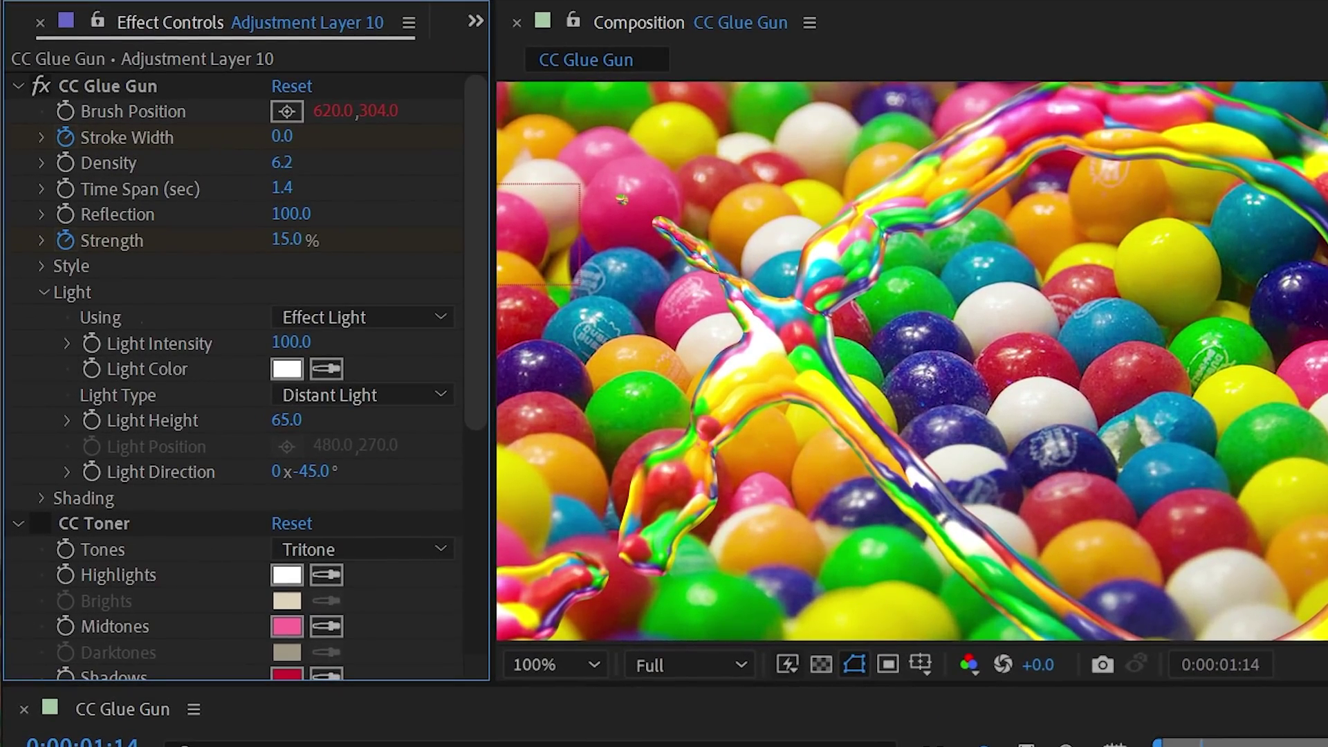
left_click_drag(1235, 287, 1306, 362)
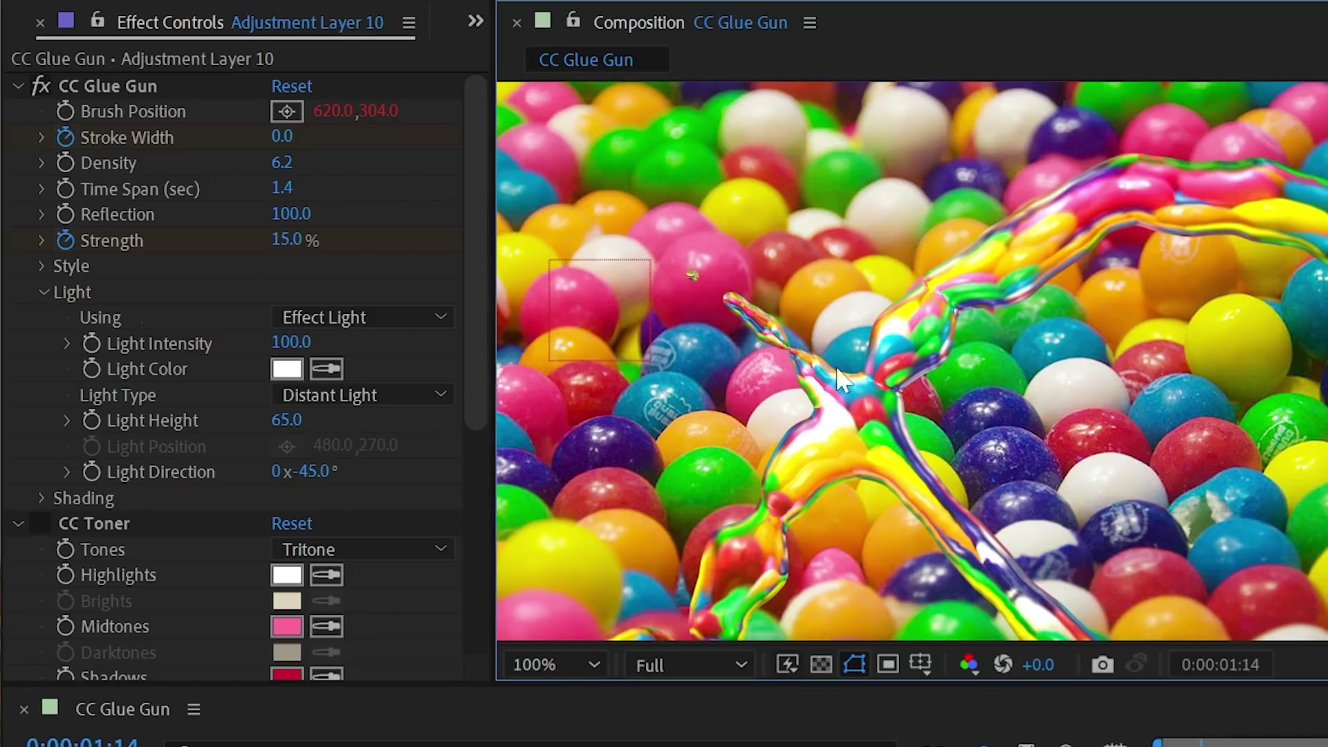
Try a lower Light Intensity and a sampled green Light Color on the stroke, restoring 100 intensity and white
mouse_move(294, 342)
left_mouse_down()
mouse_move(98, 332)
mouse_move(262, 367)
mouse_move(337, 400)
mouse_move(170, 404)
left_mouse_up()
key("ctrl+z")
left_click(325, 369)
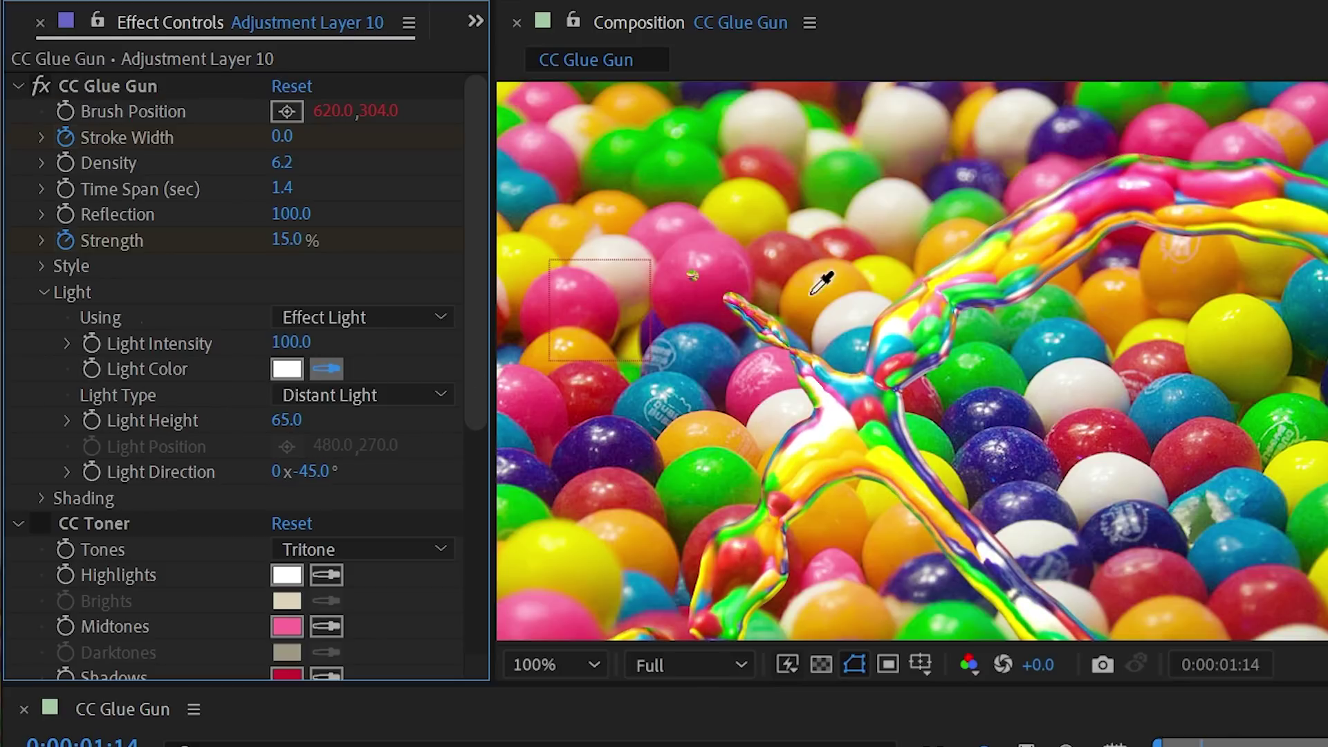
left_click(823, 181)
left_click(326, 369)
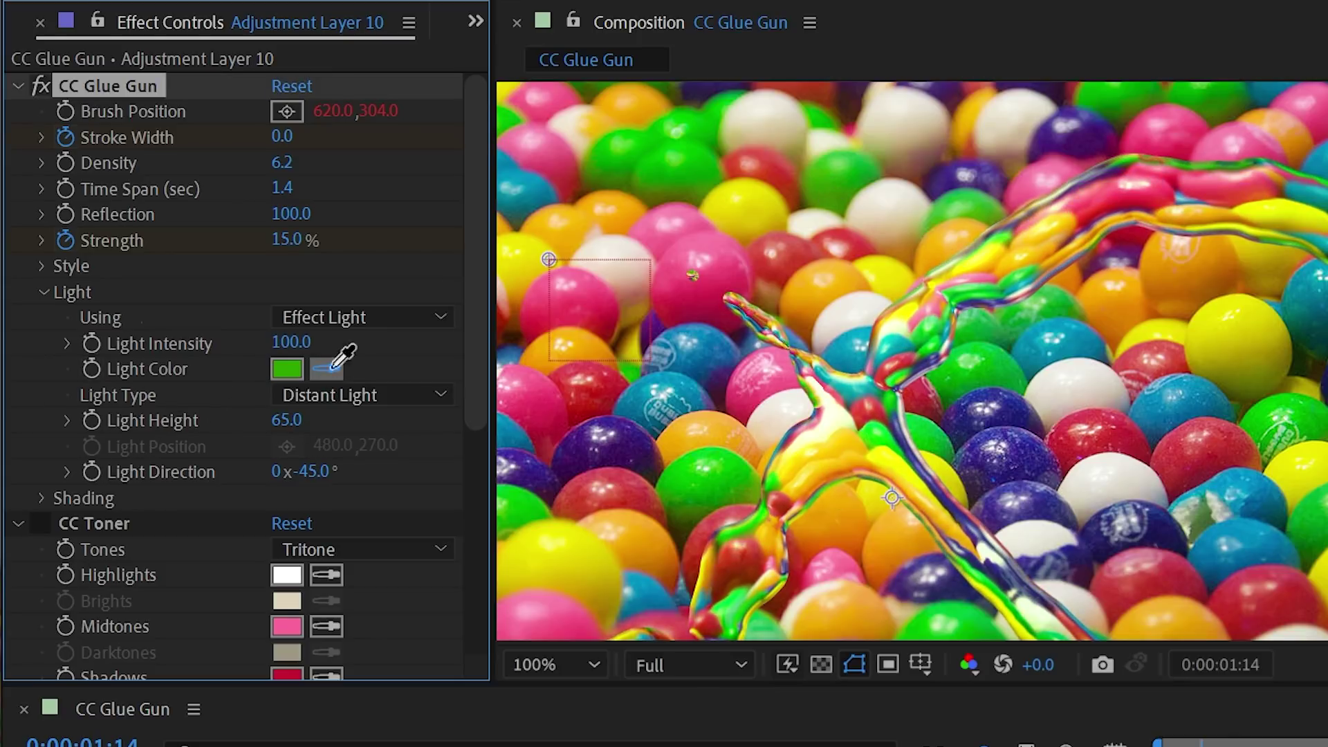
left_click(515, 181)
Try a lower Light Height on the stroke with Light Type kept on Distant Light
left_click(366, 393)
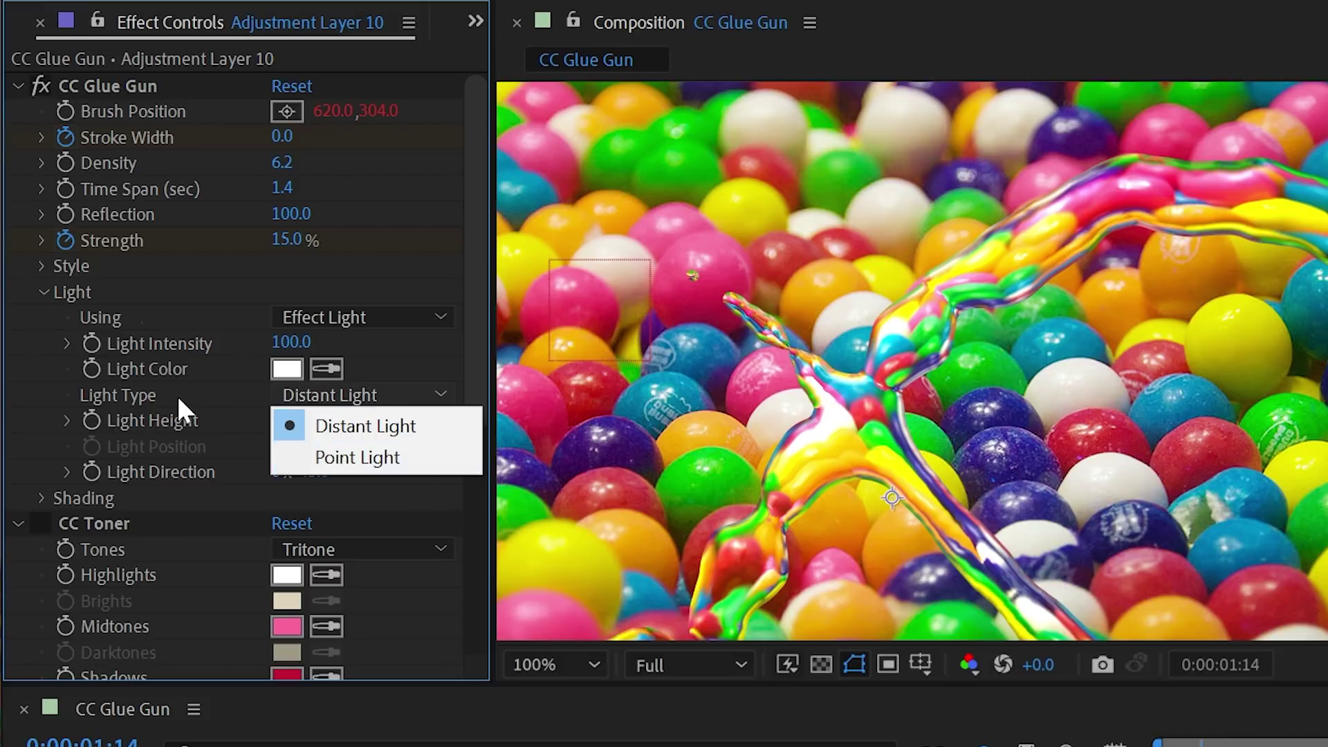
left_click(311, 426)
left_click_drag(281, 419, 271, 420)
key("ctrl+z")
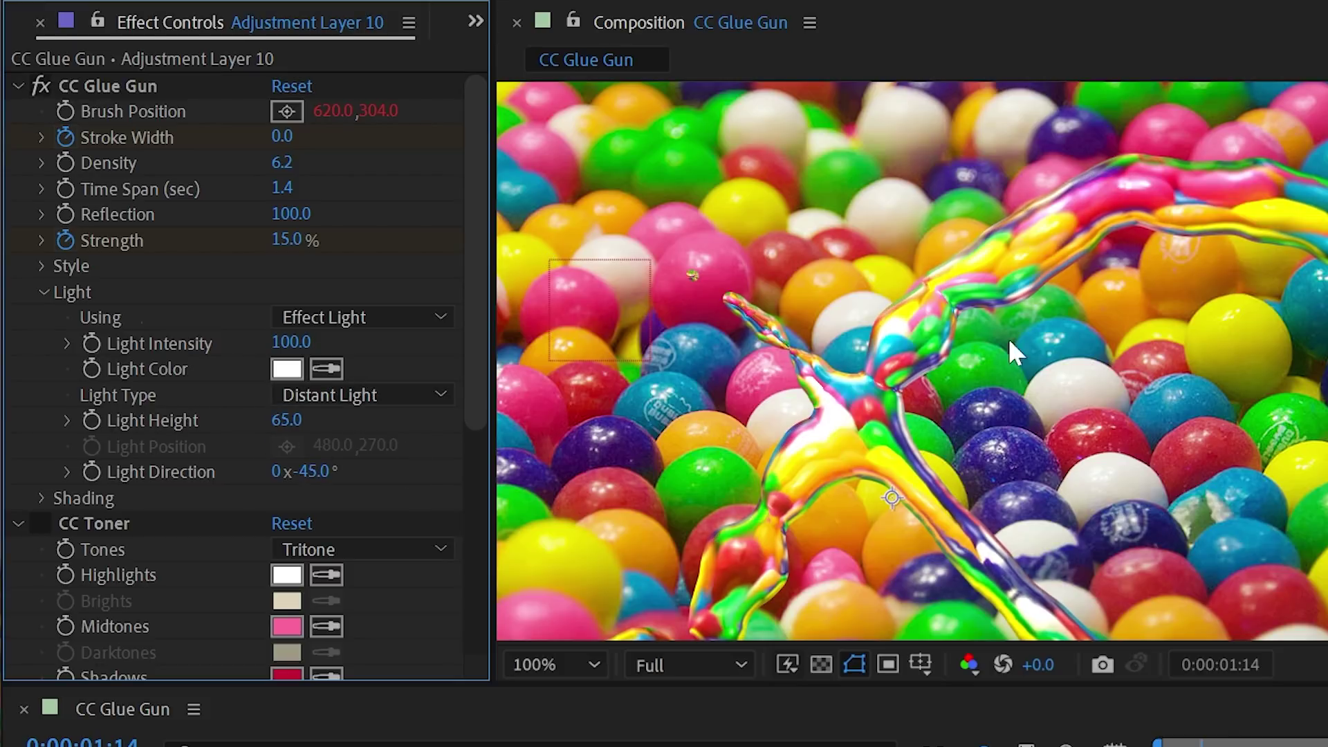
scroll(996, 334, "down", 2)
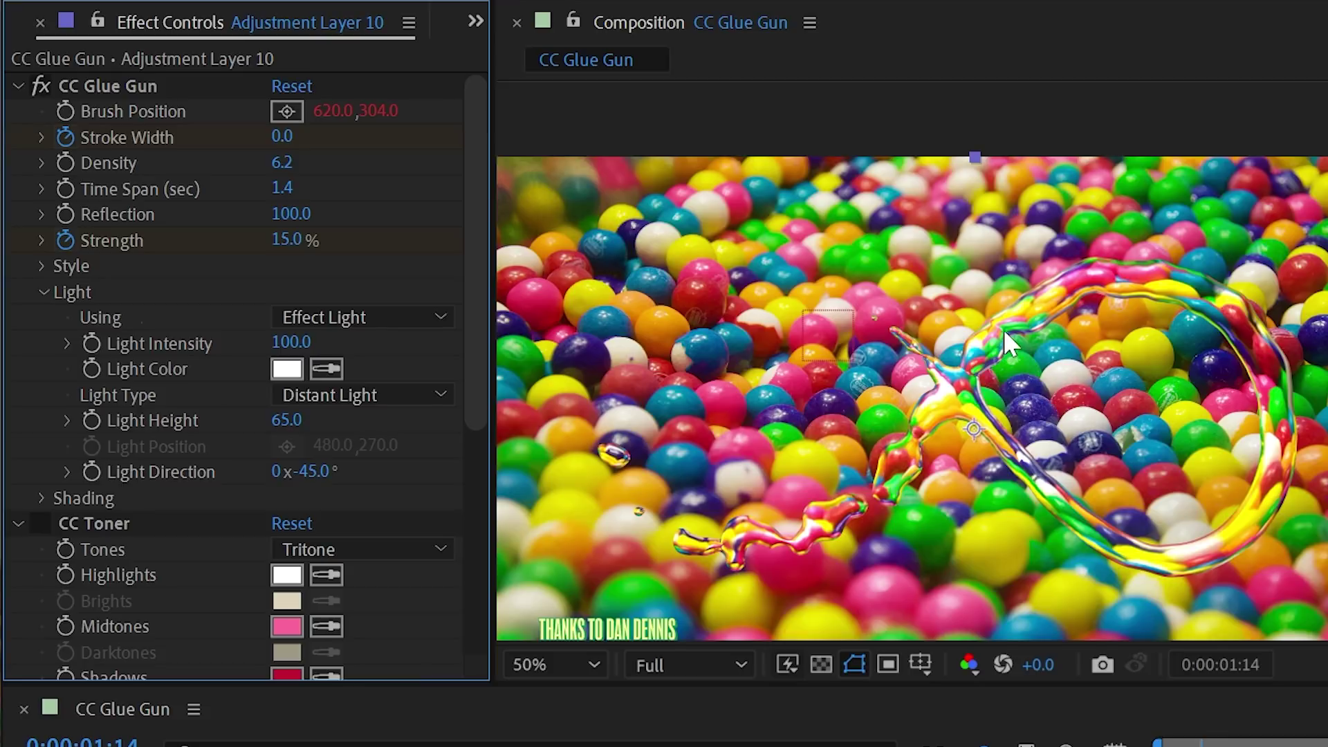
scroll(966, 369, "up", 2)
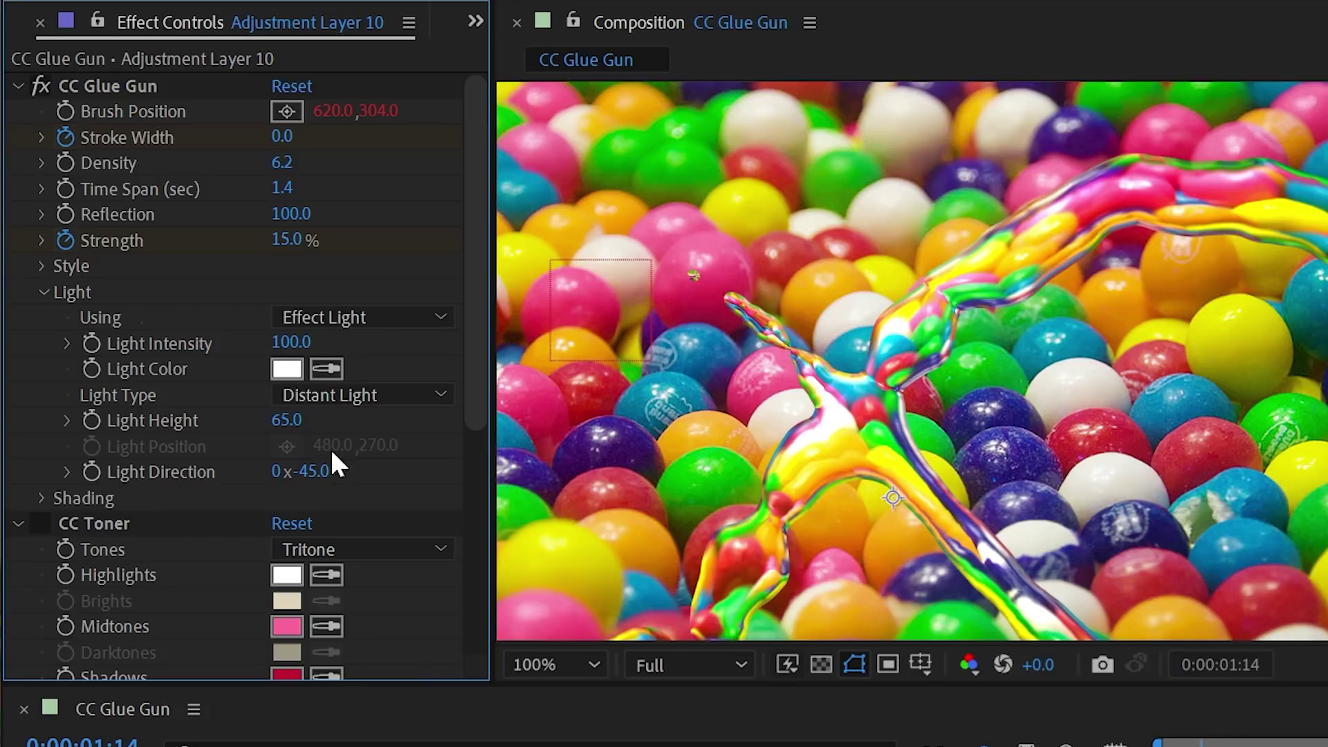
Try a Light Height of 100 on the glue stroke, then lower it to 30
mouse_move(287, 418)
left_mouse_down()
mouse_move(249, 421)
mouse_move(309, 406)
left_mouse_up()
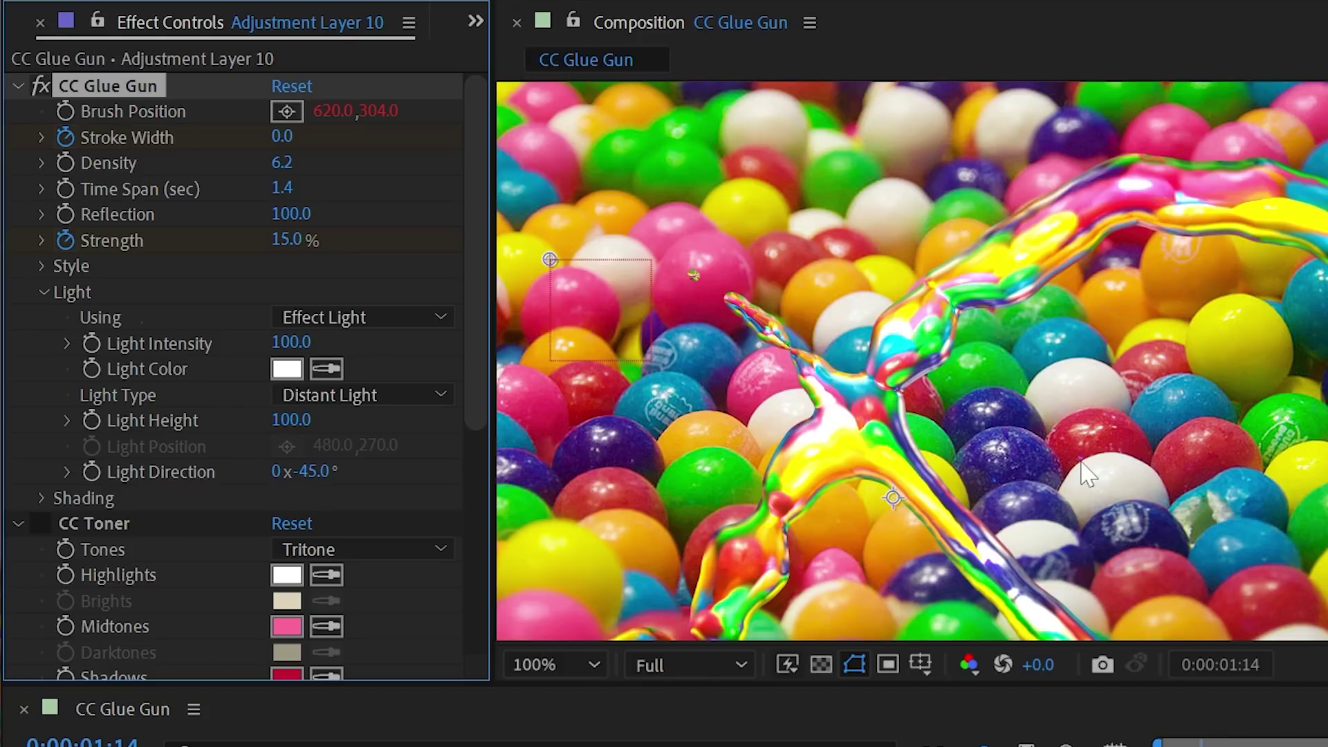
left_click_drag(290, 419, 194, 421)
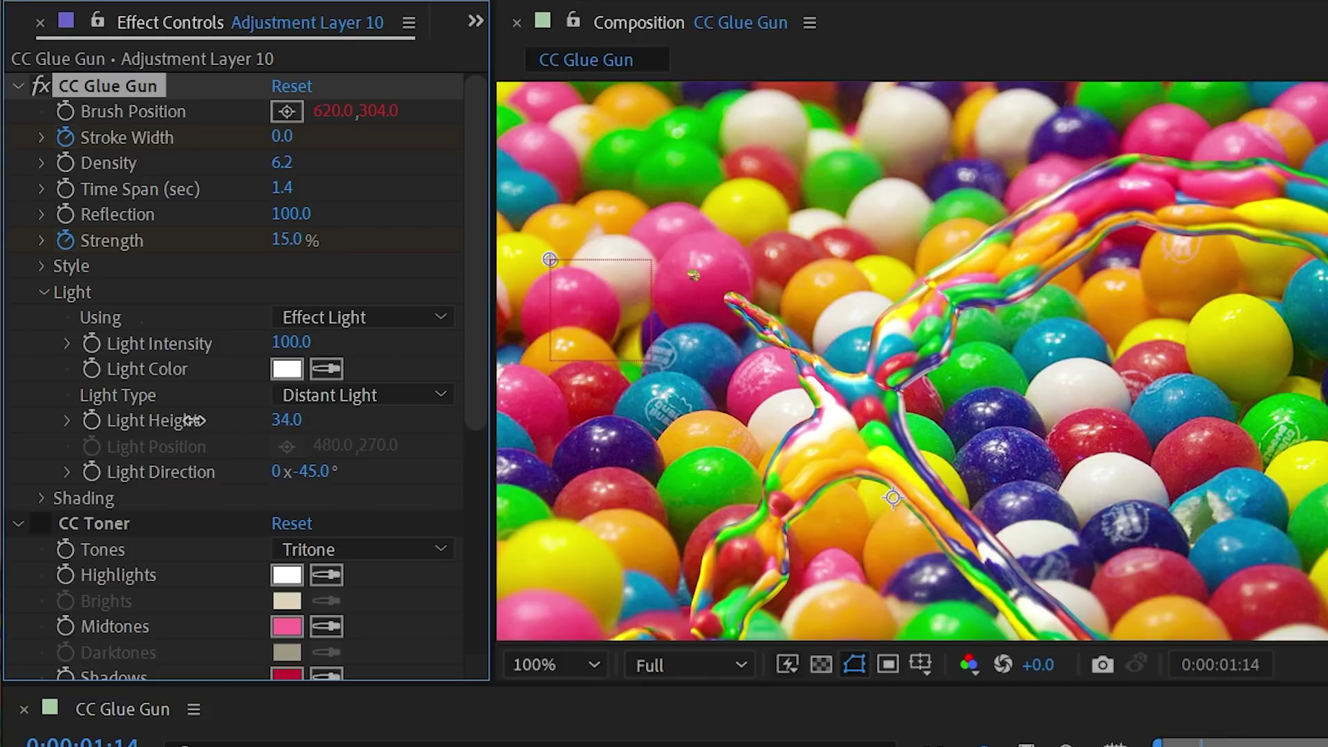
mouse_move(334, 472)
left_mouse_down()
mouse_move(474, 468)
mouse_move(293, 451)
mouse_move(219, 468)
mouse_move(415, 468)
mouse_move(267, 468)
mouse_move(311, 468)
left_mouse_up()
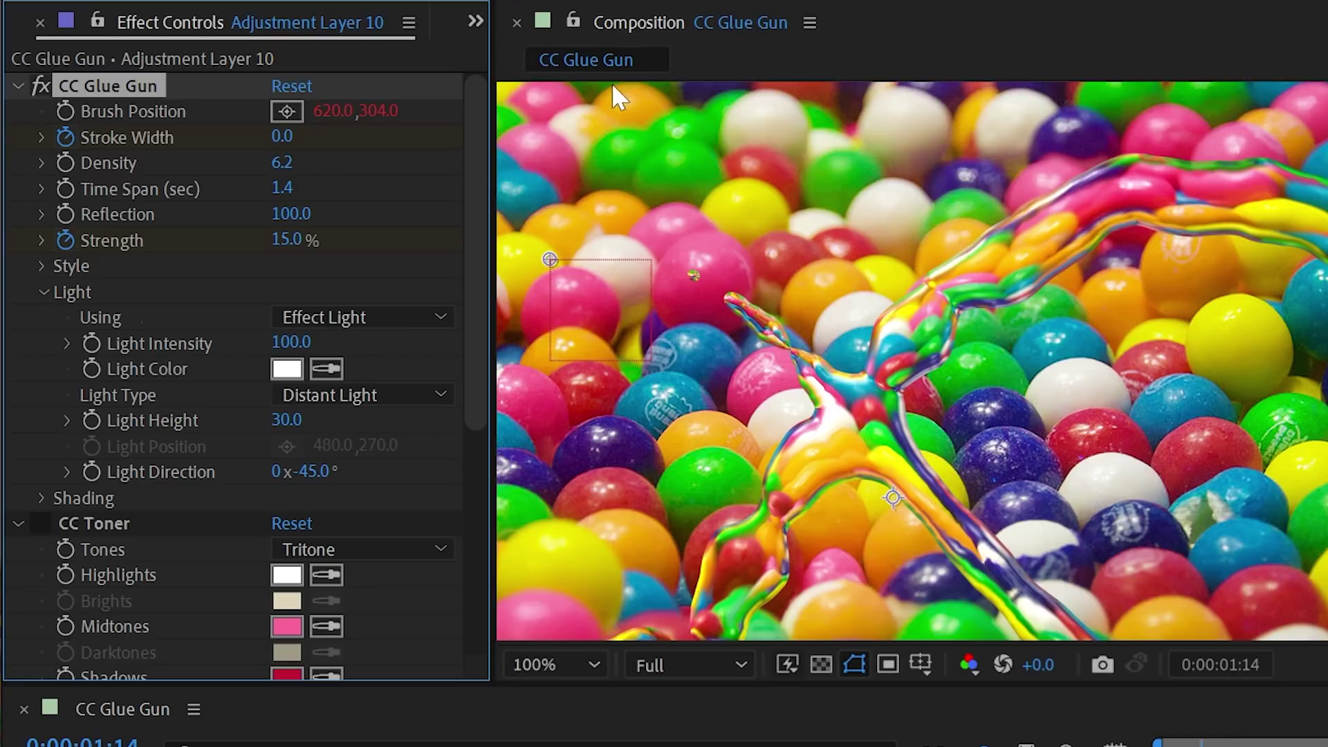
Set CC Glue Gun's Light Intensity to 239 and Light Direction to +48°
left_click_drag(290, 342, 505, 344)
left_click_drag(311, 468, 453, 458)
left_click(323, 470)
type("48")
key("Return")
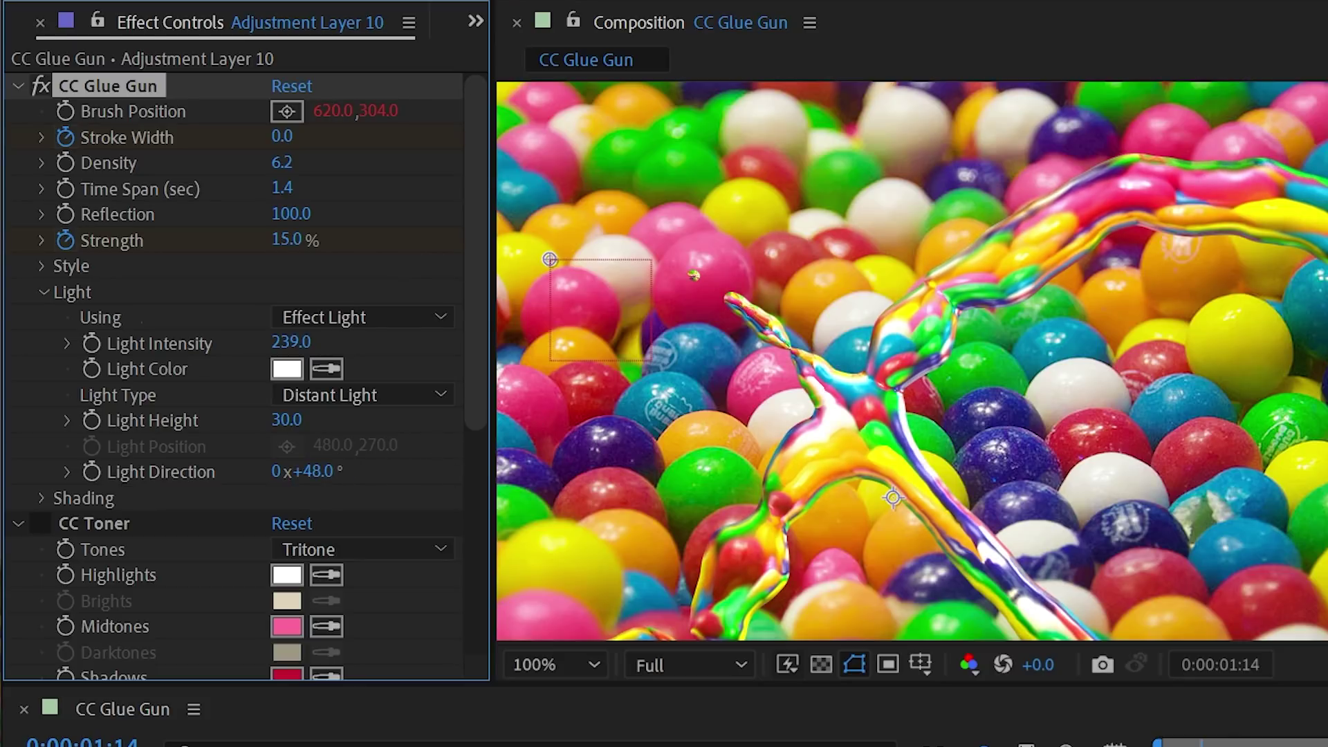
Switch Light Type to Point Light and move the light inside the stroke's loop, to about 992, 504
left_click(344, 450)
left_click(281, 441)
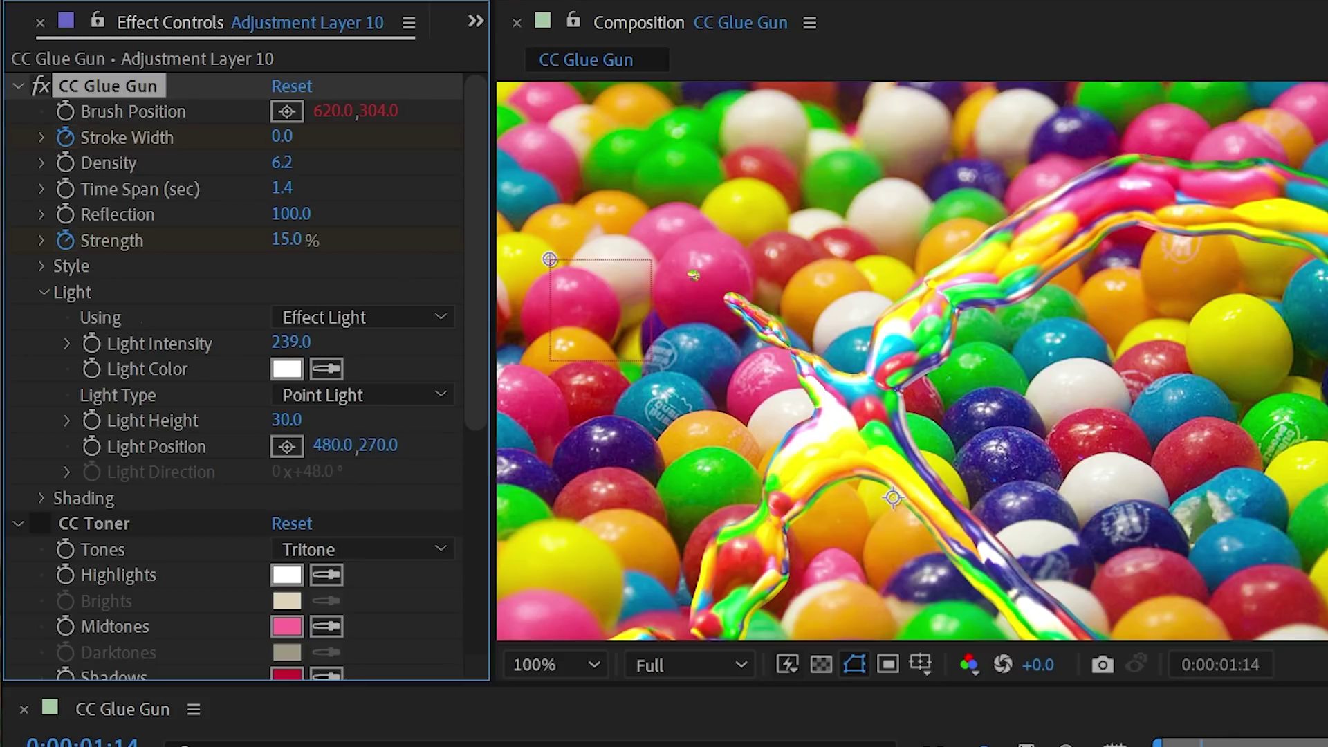
scroll(1084, 361, "down", 2)
left_click_drag(800, 314, 1127, 424)
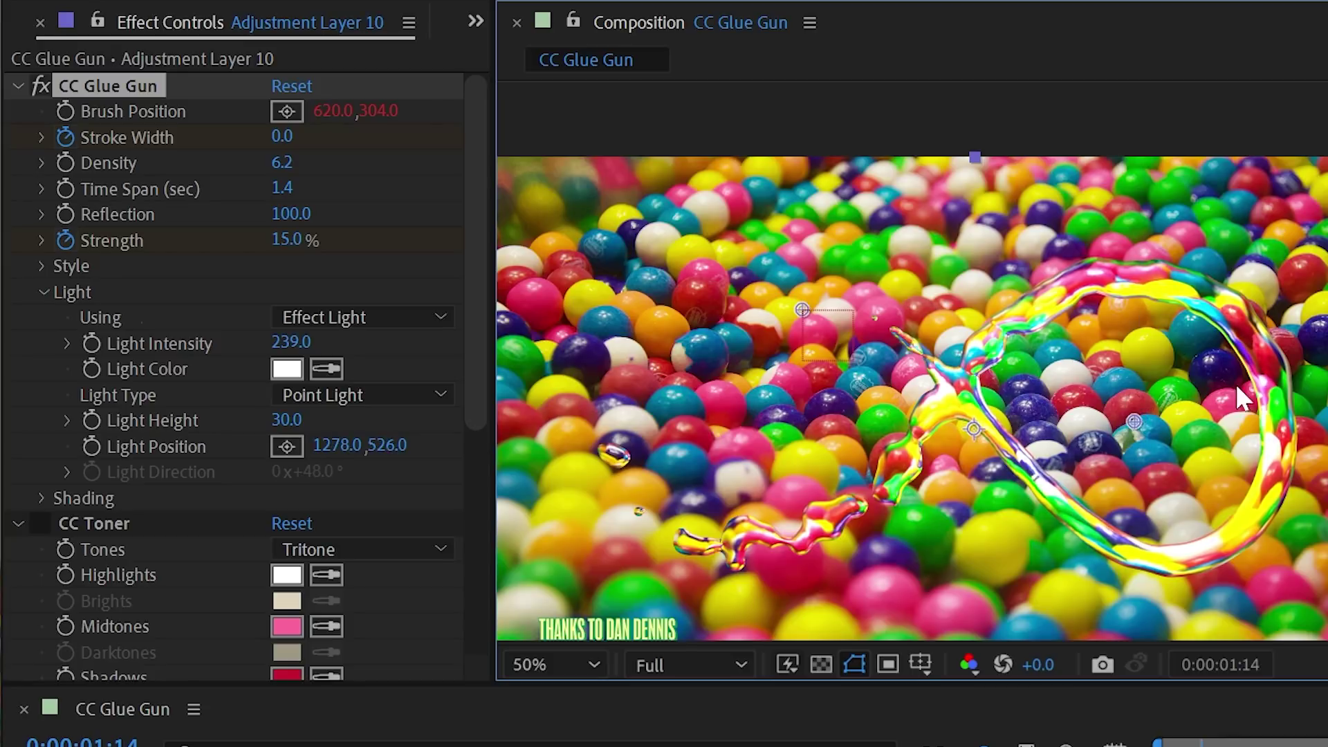
left_click_drag(1221, 473, 1067, 403)
scroll(1067, 403, "up", 1)
left_click_drag(865, 287, 929, 318)
Set Light Height to 23 and move the point light below the stroke's loop, to about 910, 814
left_click_drag(290, 342, 426, 348)
key("ctrl+z")
left_click_drag(291, 419, 404, 422)
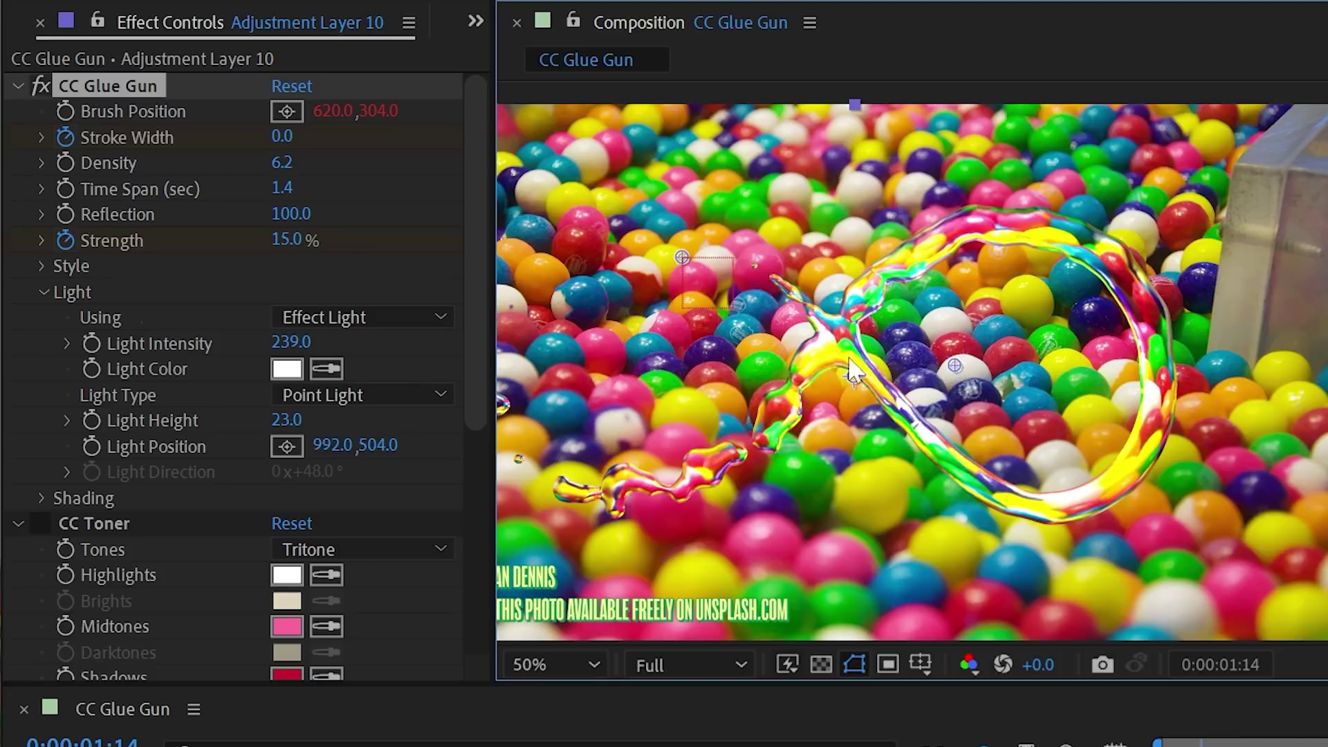
left_click_drag(869, 358, 832, 516)
left_click(101, 312)
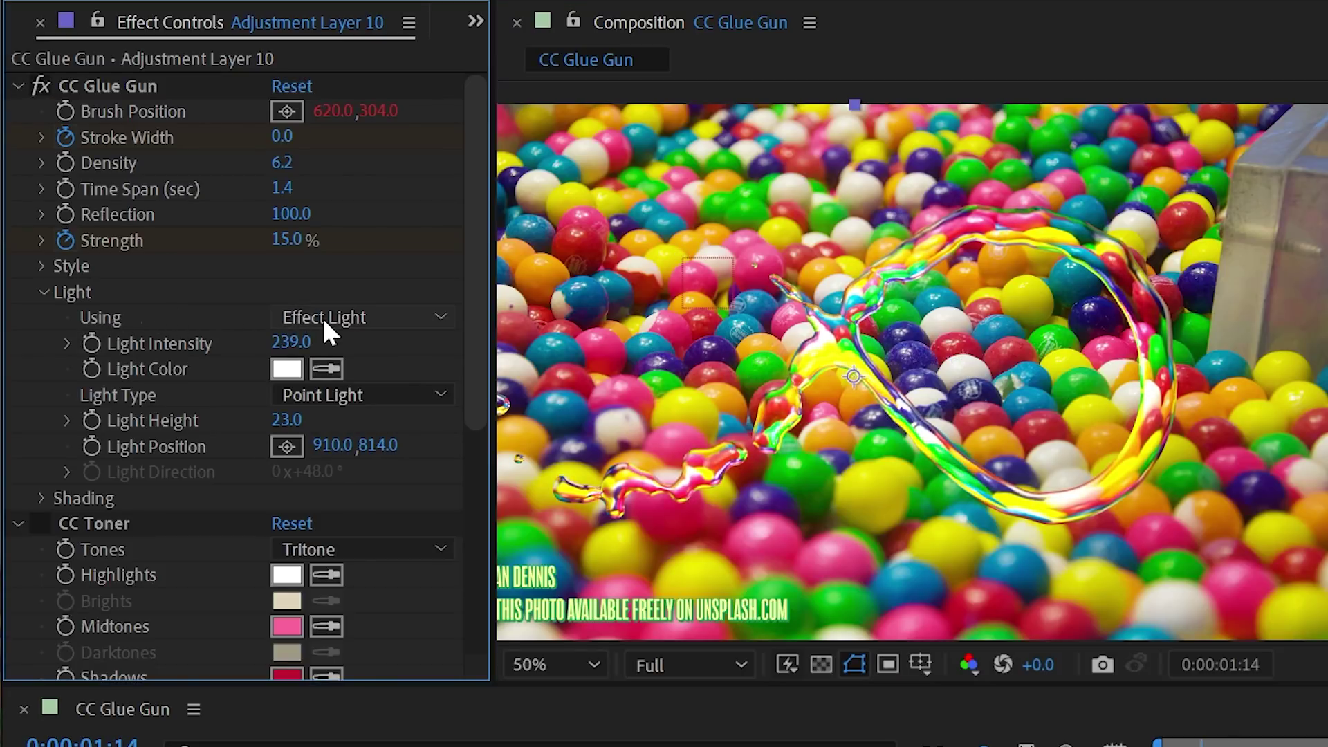
Make CC Glue Gun use AE Lights and add a white Point light layer with 100% intensity and no falloff
left_click(339, 325)
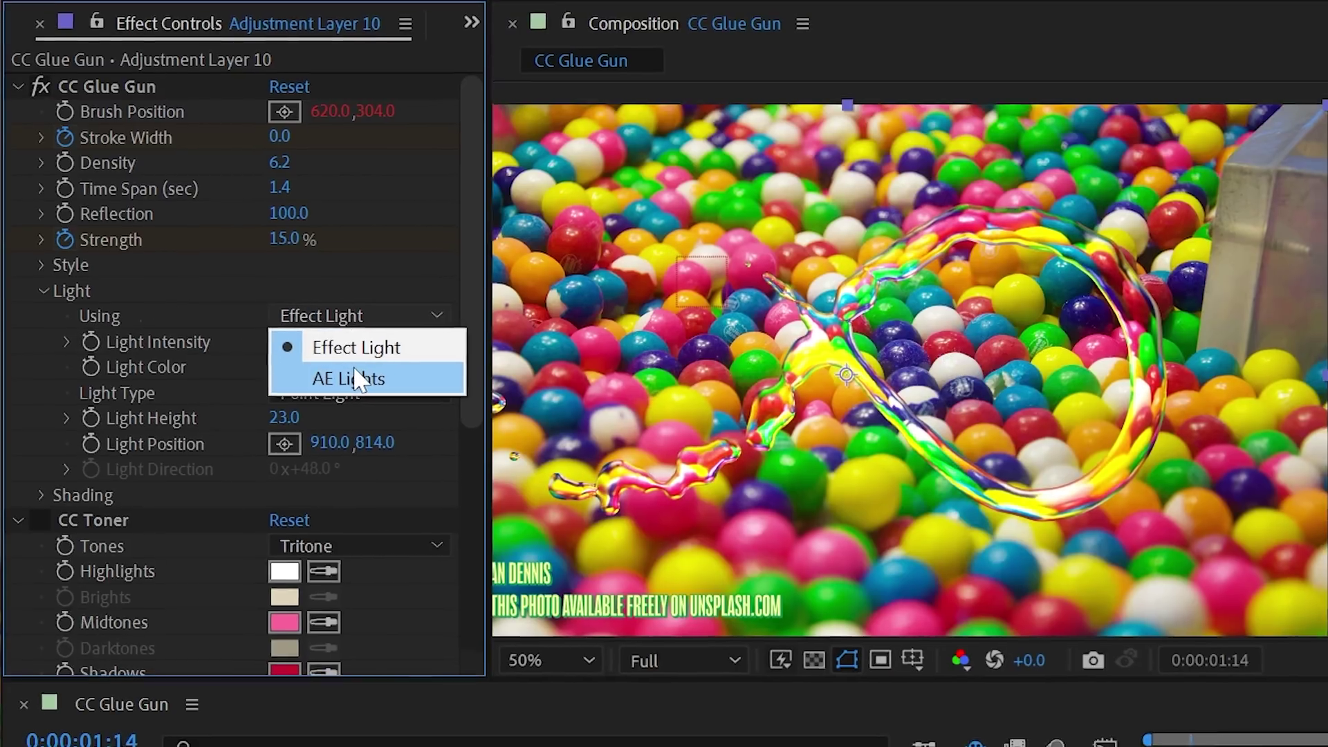
left_click(355, 380)
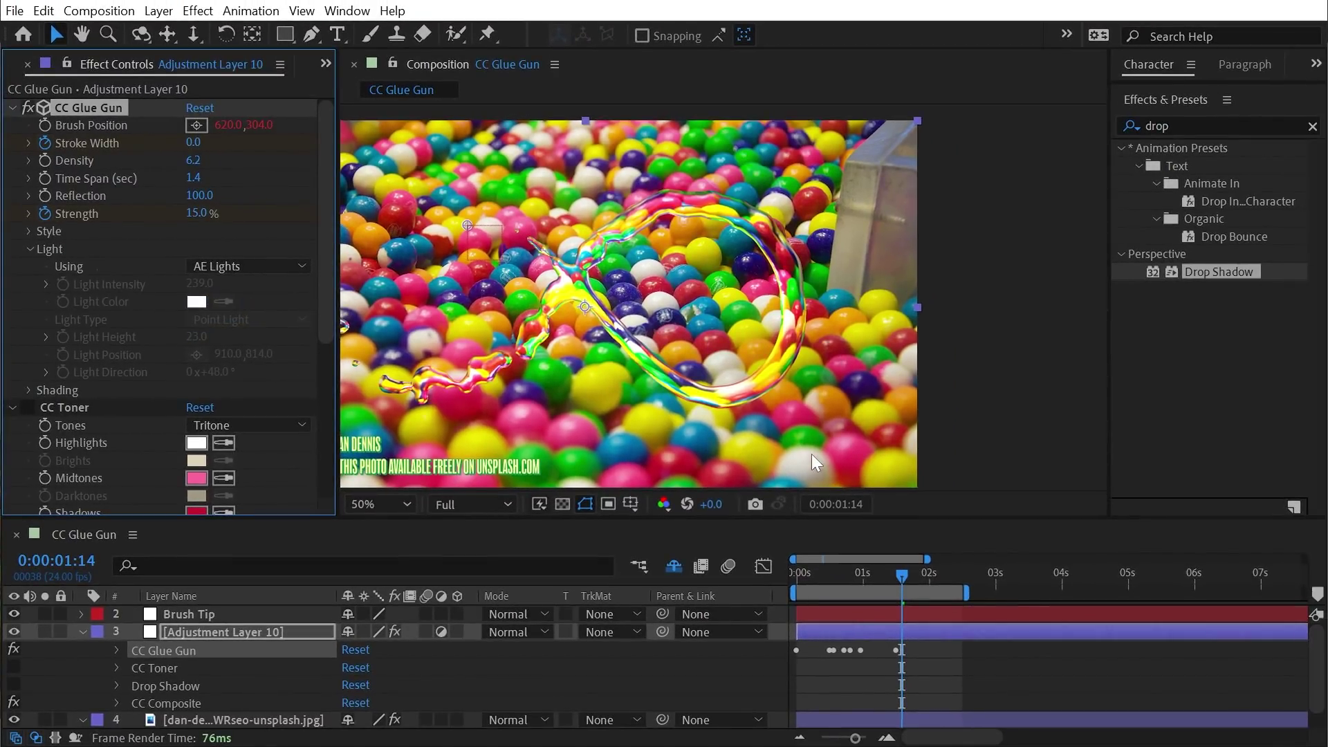
left_click(158, 10)
mouse_move(173, 30)
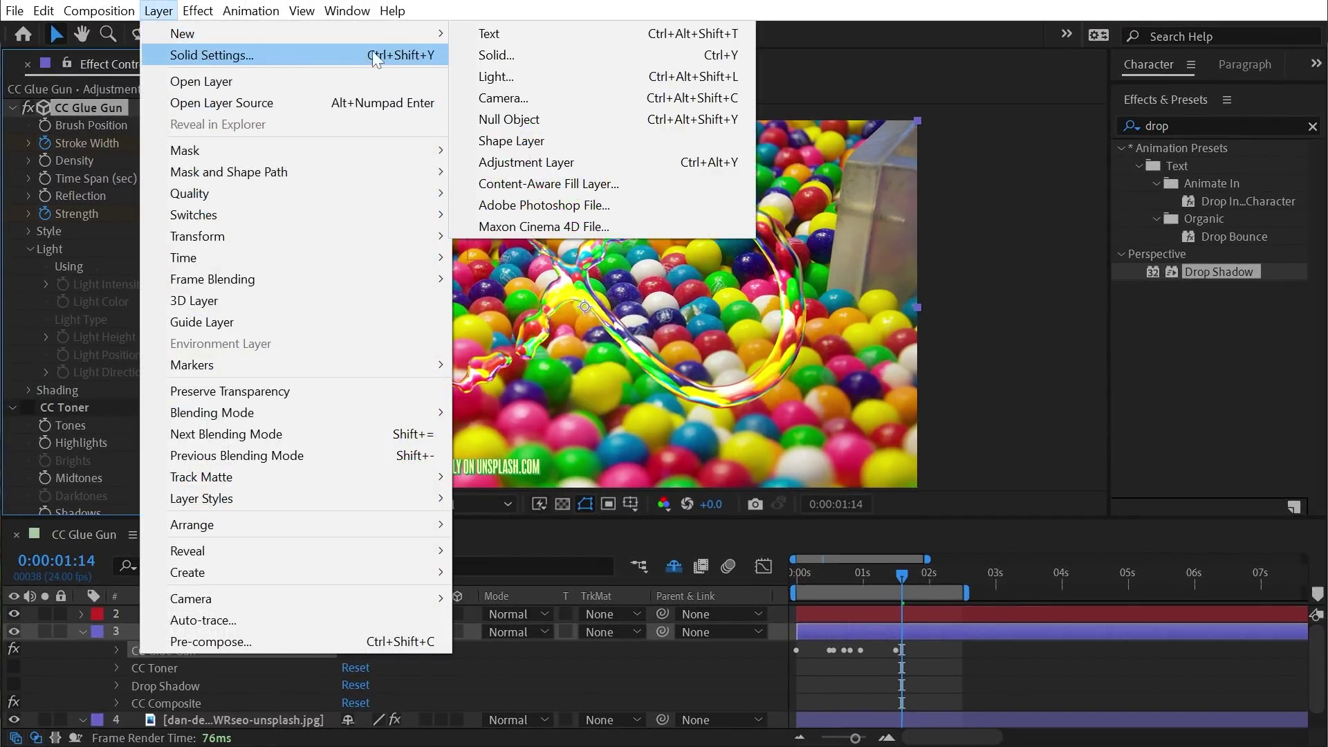
left_click(532, 73)
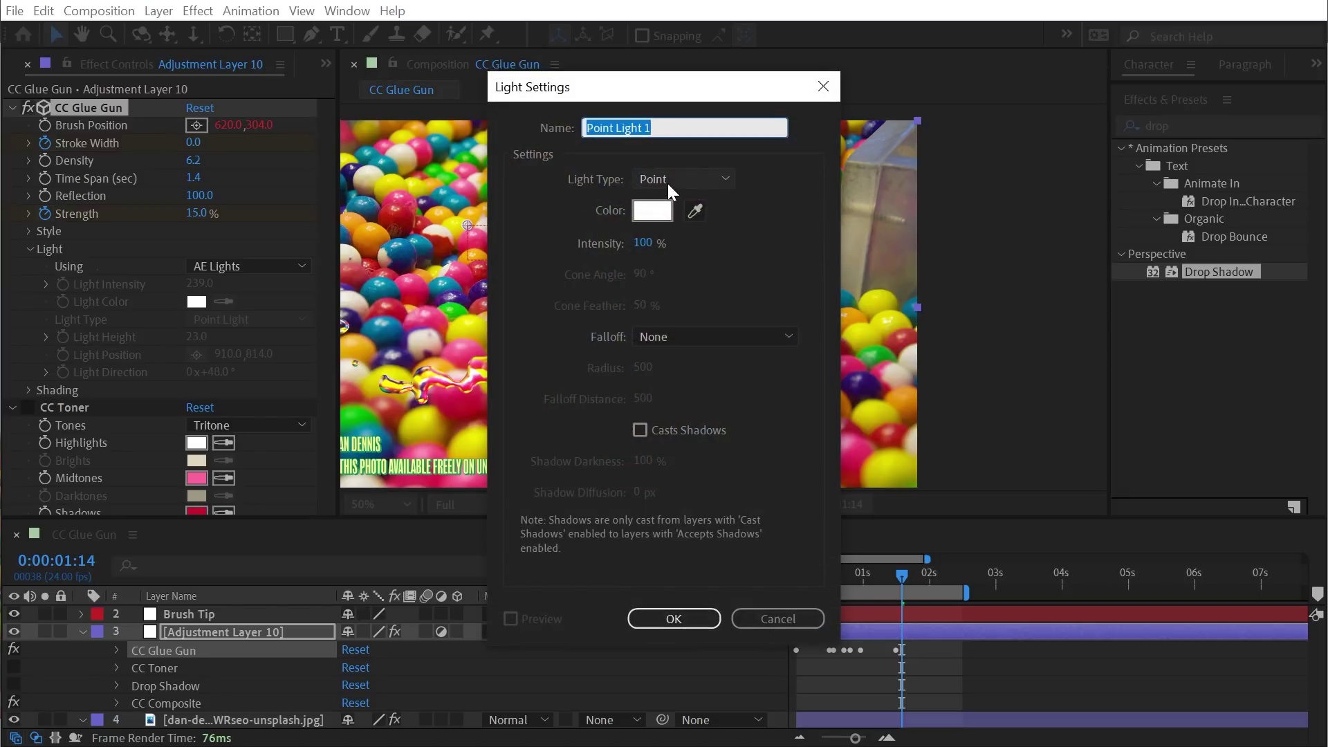
left_click(685, 618)
Reposition Point Light 1 over the upper-left area of the candy photo
key("F10")
key("F12")
key("p")
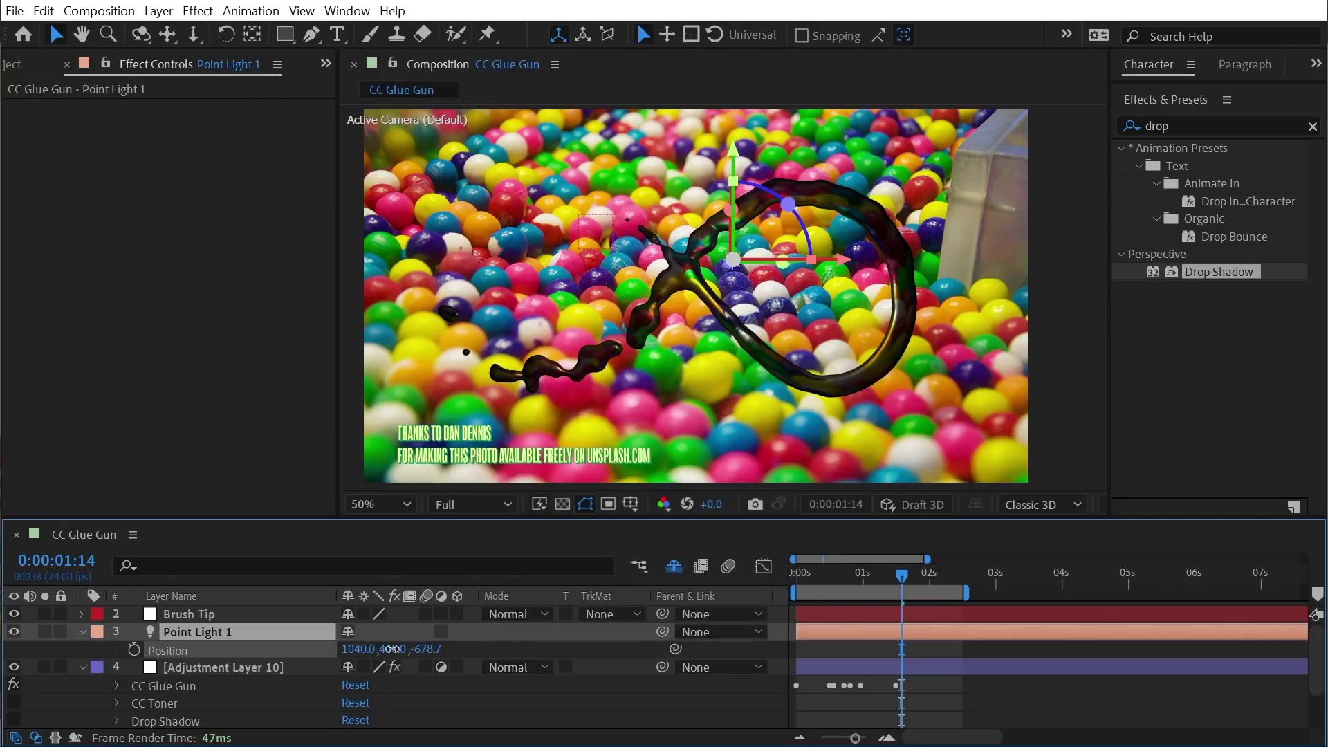
left_click_drag(458, 611, 71, 611)
left_click_drag(871, 222, 523, 222)
Try a higher Intensity on Point Light 1
key("t")
mouse_move(353, 666)
left_mouse_down()
mouse_move(415, 666)
mouse_move(388, 676)
mouse_move(595, 650)
left_mouse_up()
key("ctrl+z")
Expand Point Light 1's Light Options and try a bright blue light color
left_click(101, 650)
left_click(101, 650)
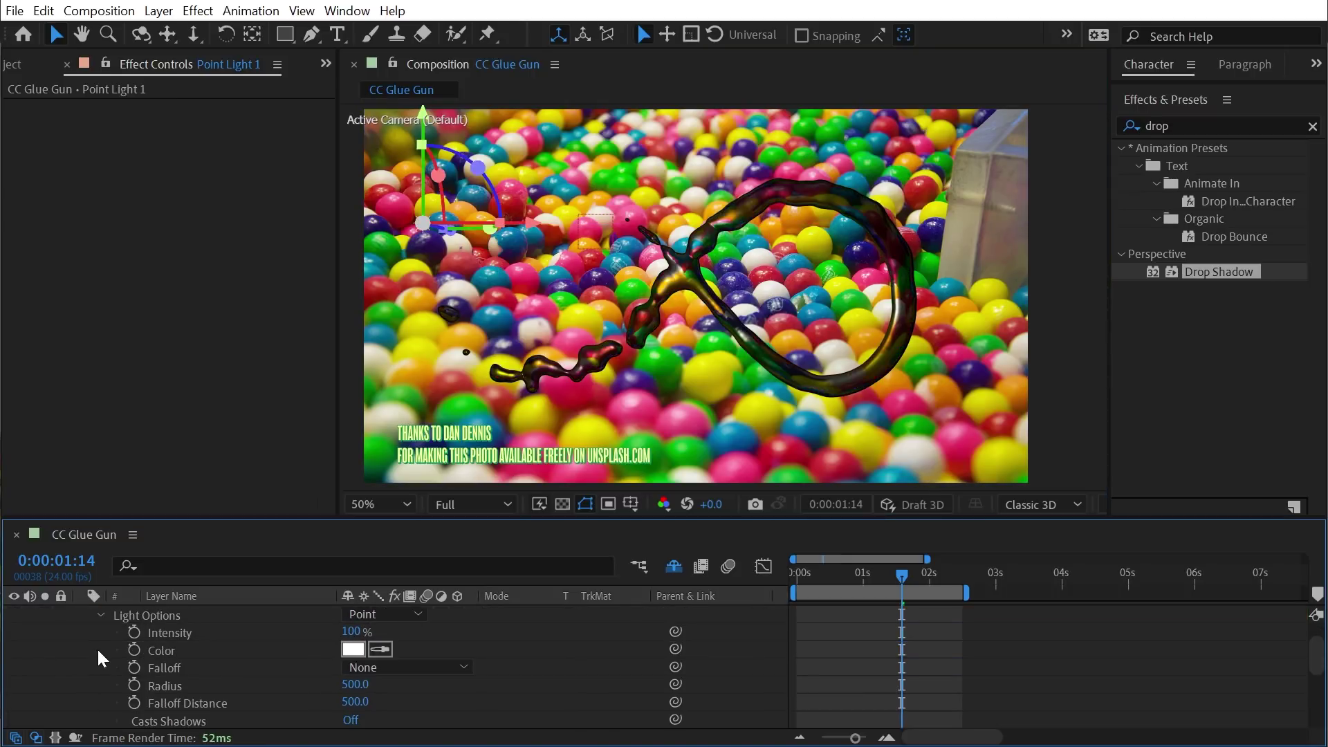
left_click(354, 649)
left_click(316, 233)
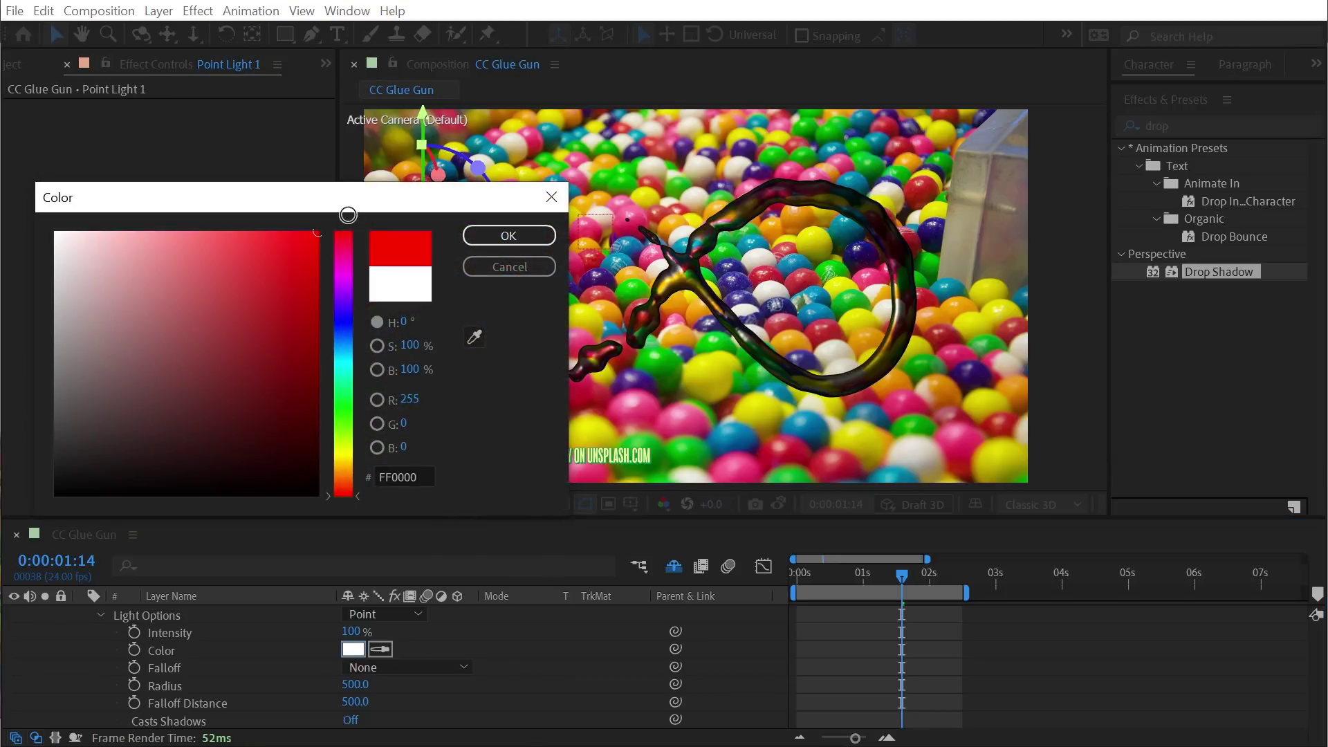
left_click(342, 343)
left_click(339, 346)
left_click(509, 235)
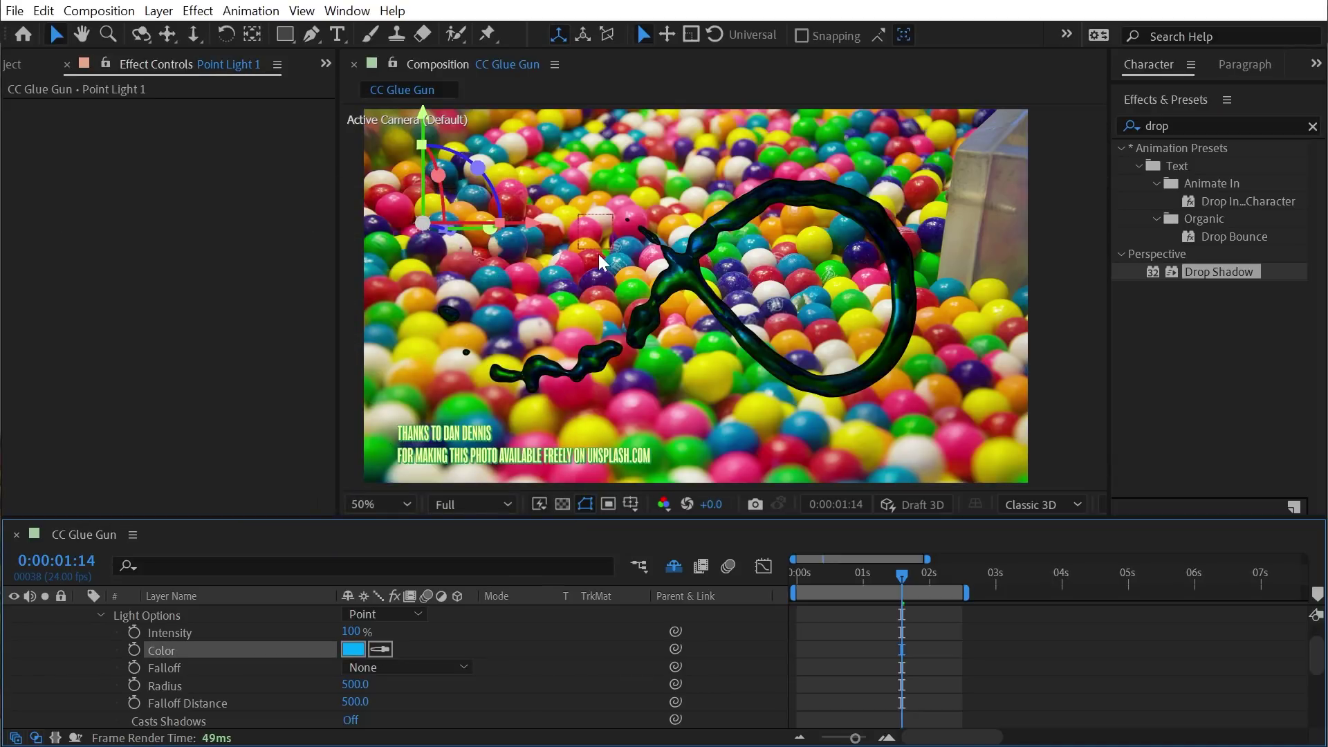
Add an Ambient light layer with its intensity at 42%
left_click(159, 10)
mouse_move(208, 33)
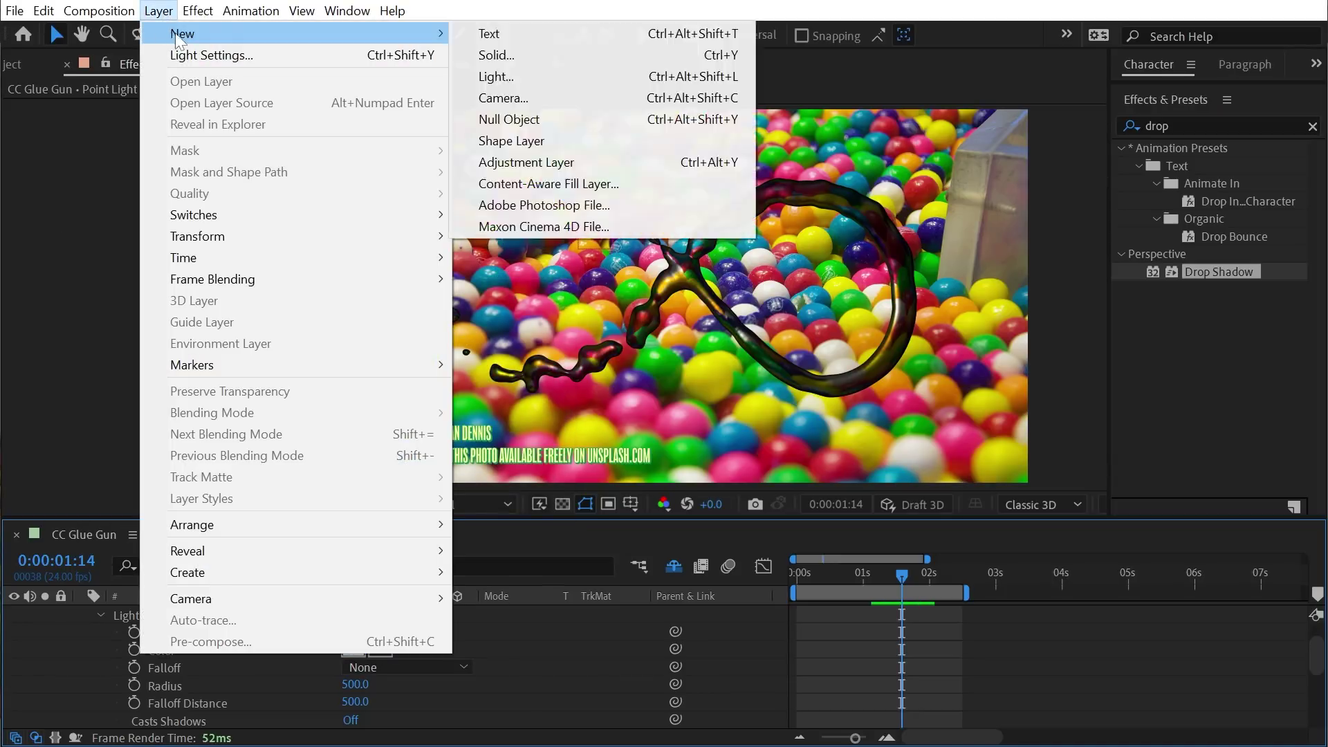
left_click(503, 76)
left_click(677, 179)
left_click(686, 267)
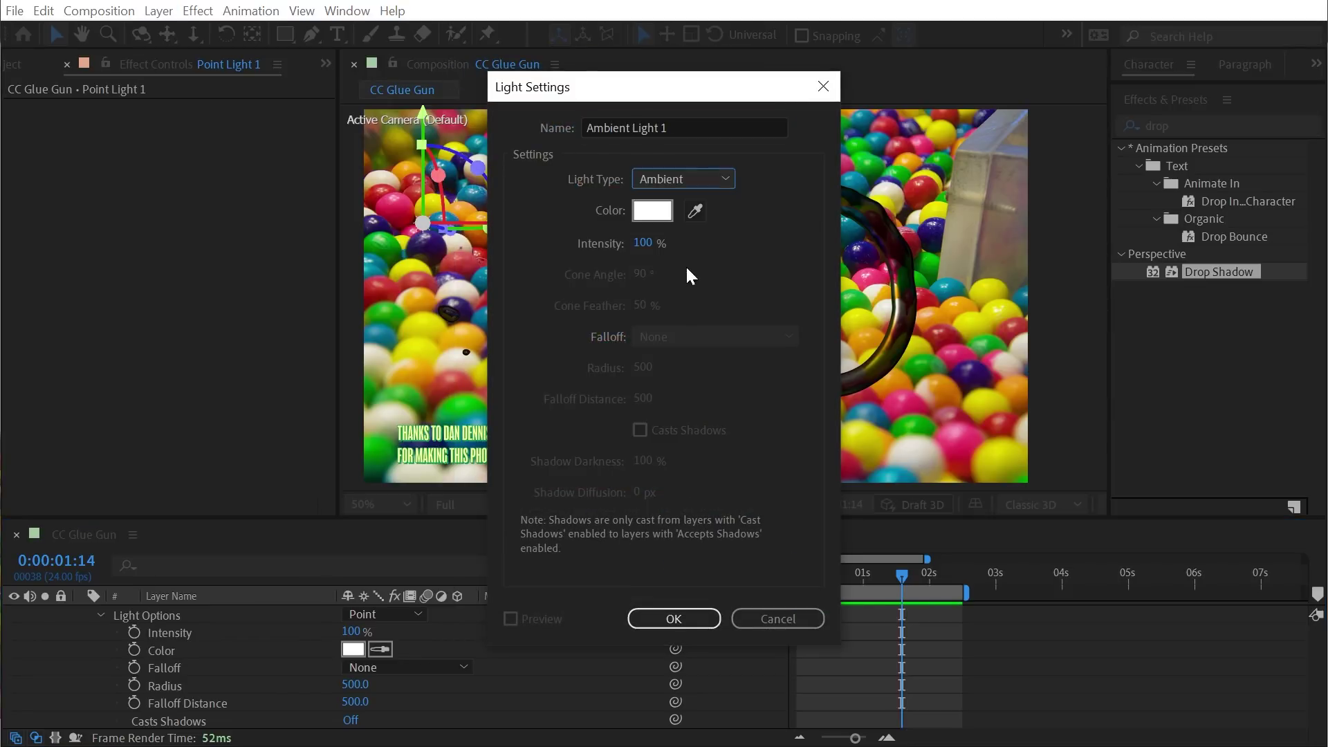
left_click_drag(642, 245, 553, 239)
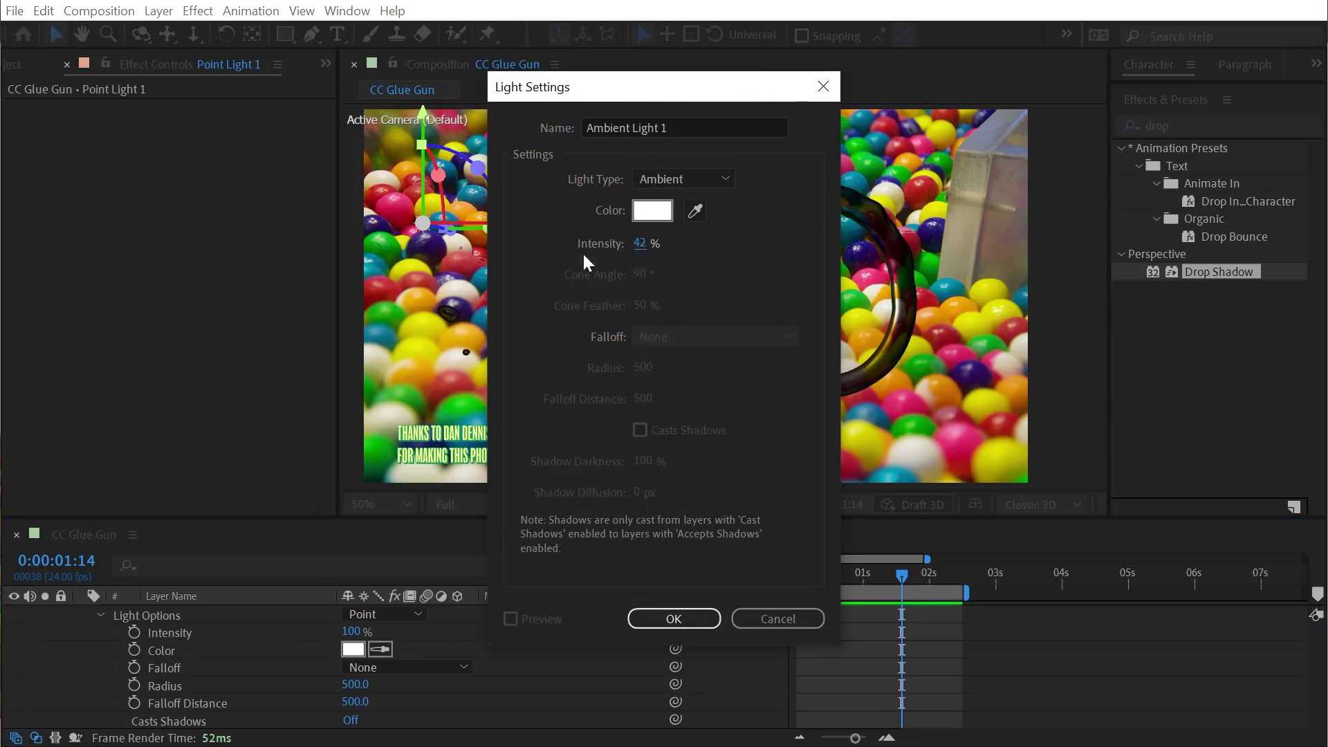
left_click(673, 619)
Adjust the intensity of Ambient Light 1 and collapse the properties of all layers
key("t")
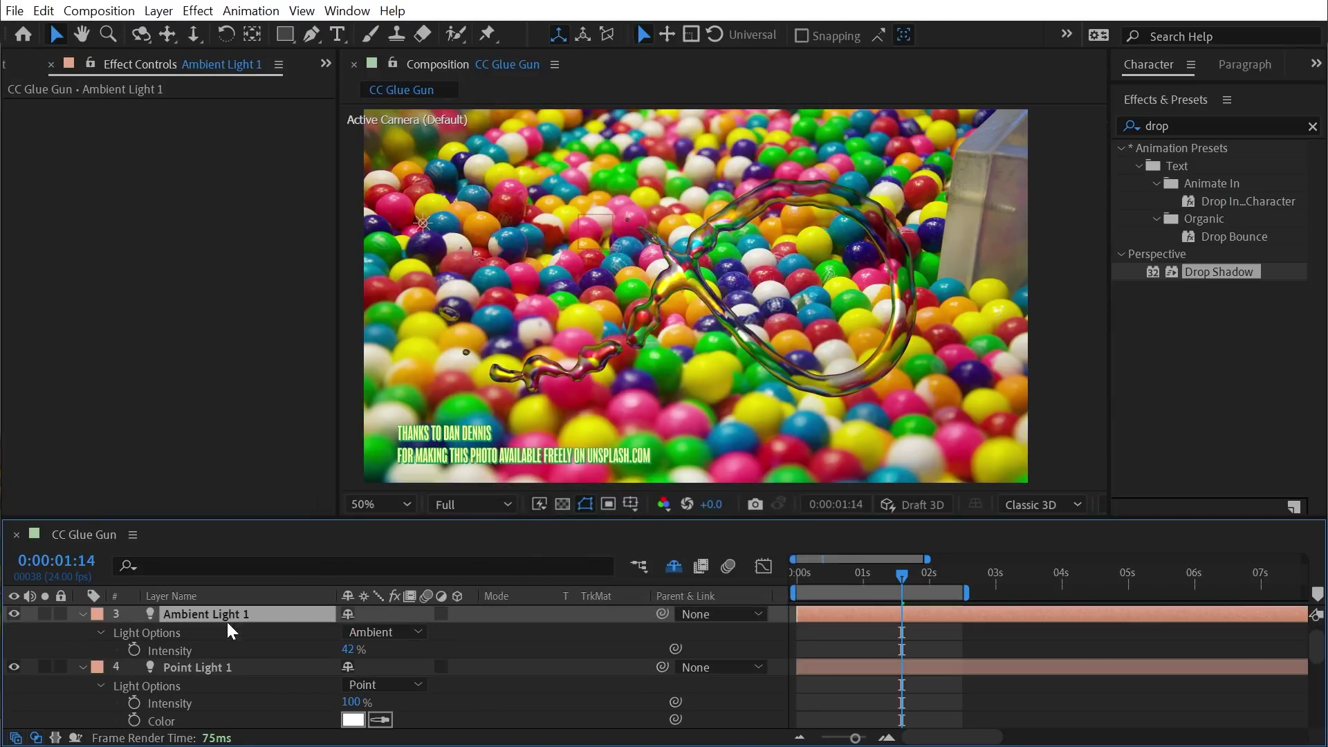
left_click_drag(350, 650, 221, 700)
key("F2")
key("u")
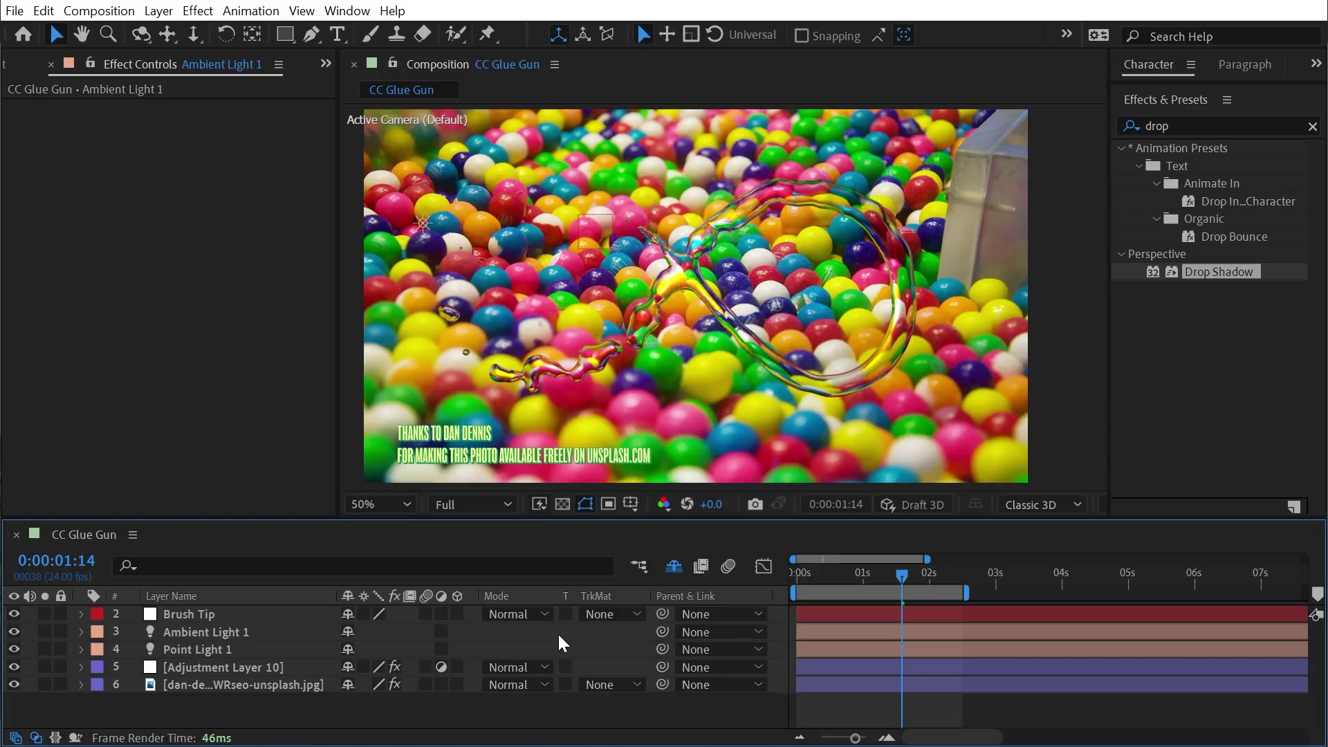
left_click(229, 632)
left_click(215, 651)
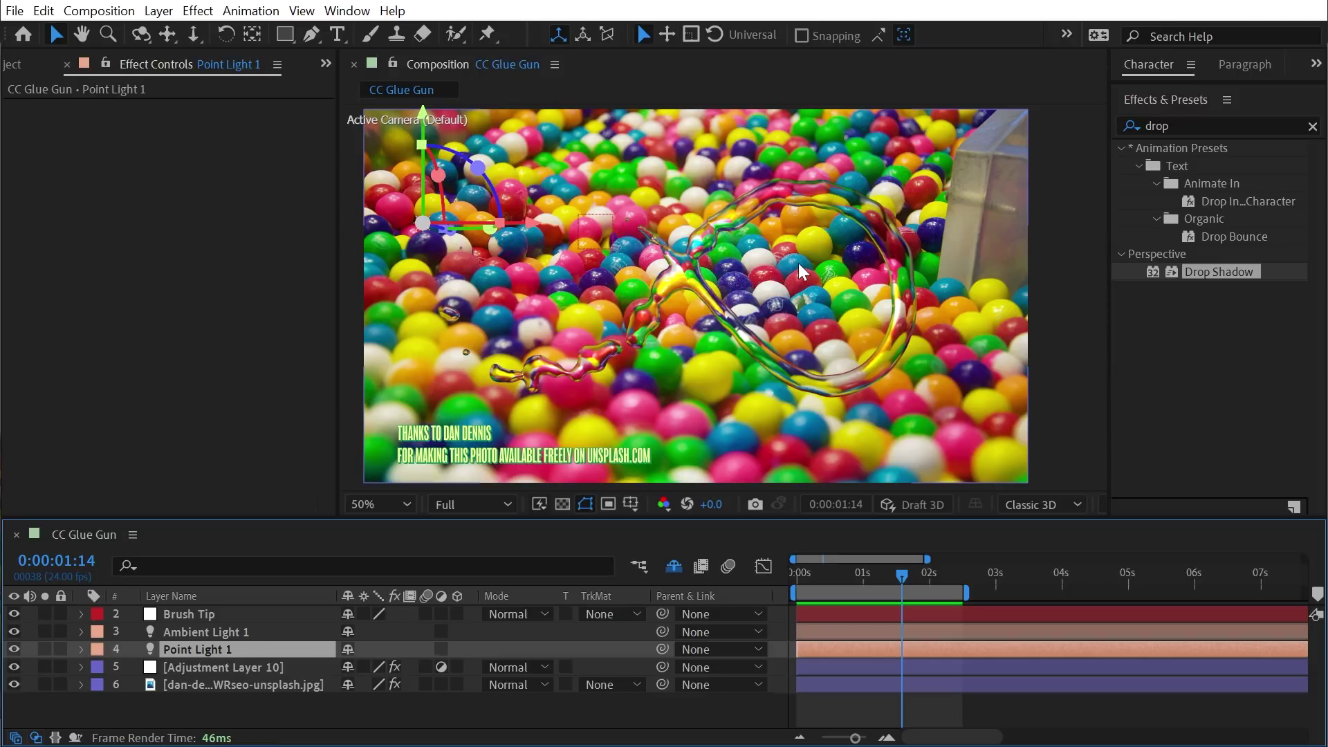
left_click(825, 265)
left_click(196, 568)
left_click(202, 619)
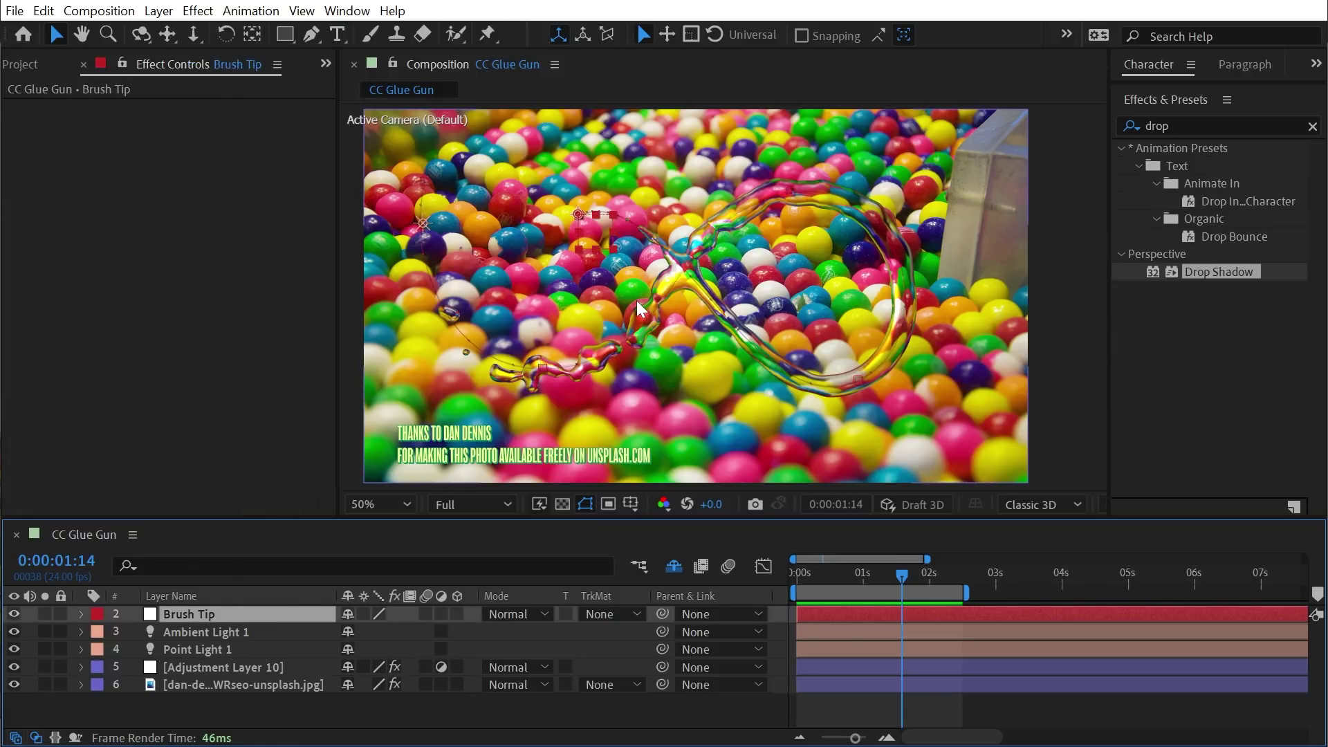
left_click(209, 667)
left_click(206, 632)
left_click(206, 649, "shift")
Return Adjustment Layer 10's CC Glue Gun to Effect Light and set its Light Type to Distant Light
left_click(200, 667)
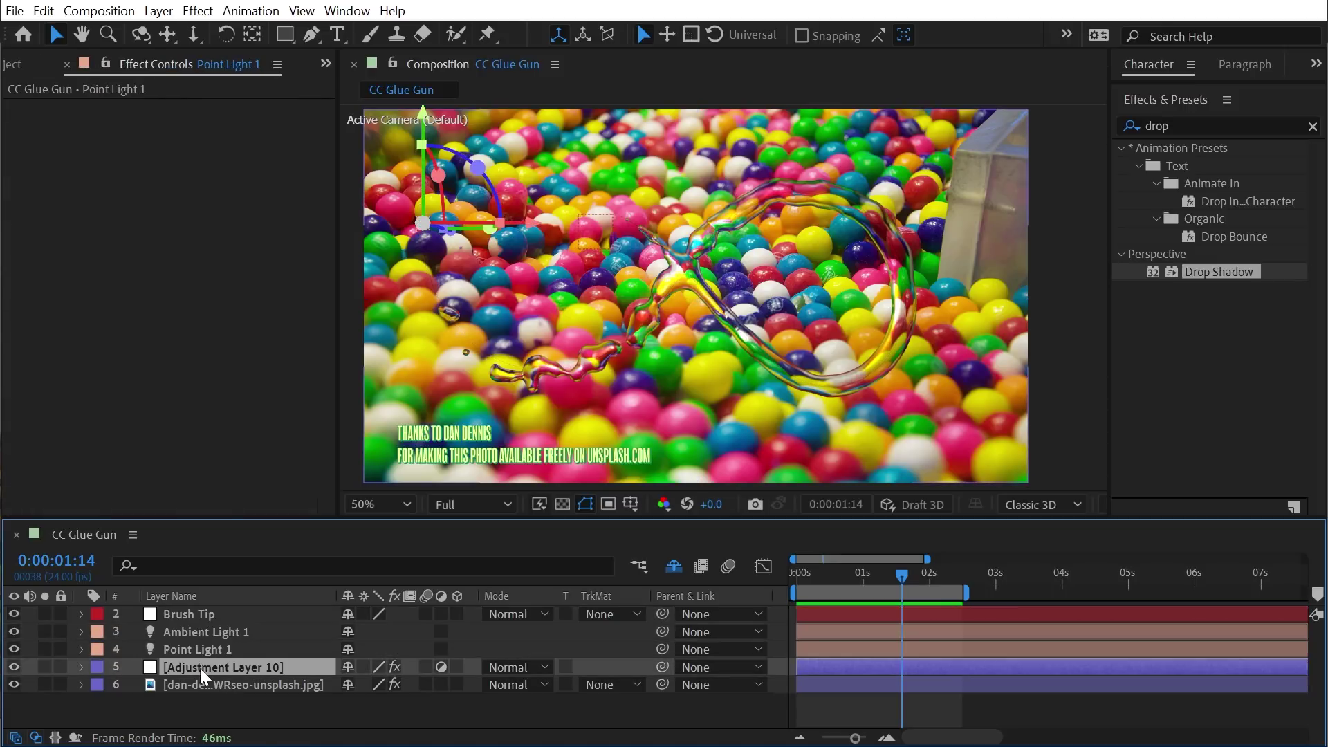
left_click(259, 265)
left_click(230, 287)
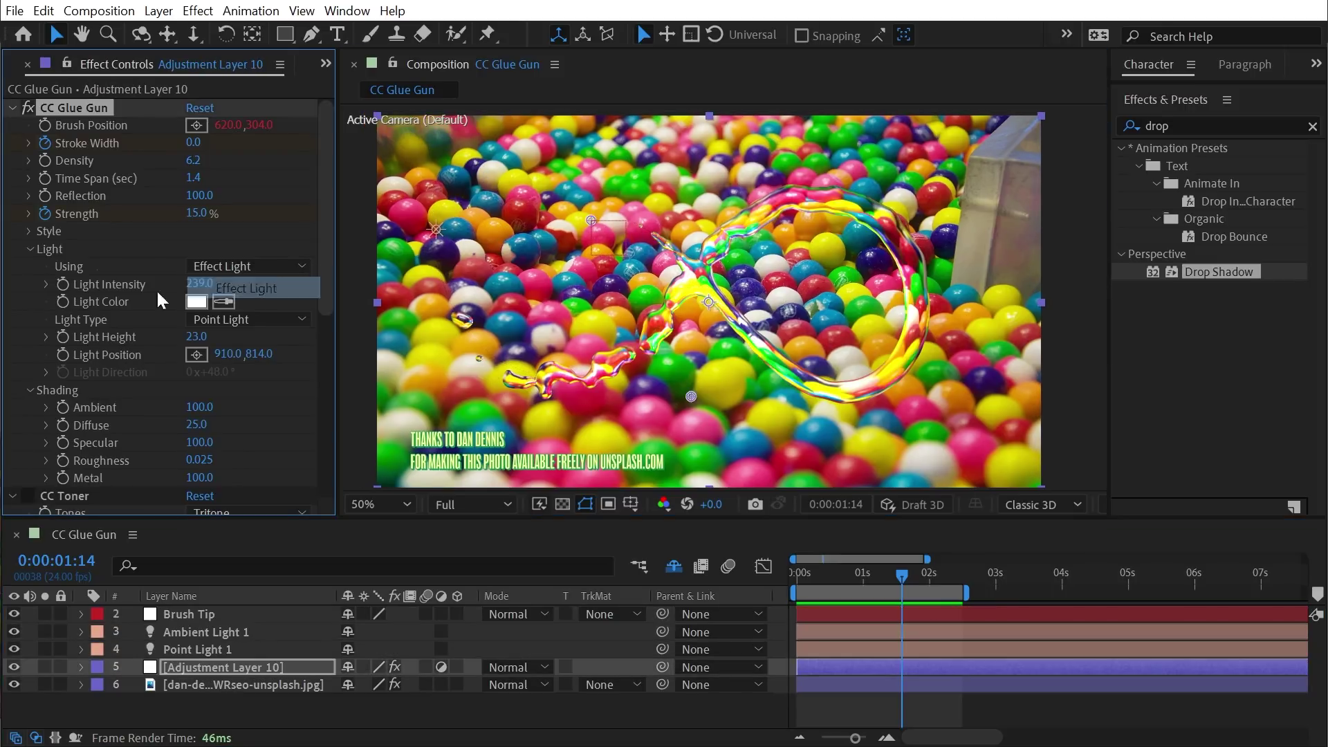
left_click(29, 248)
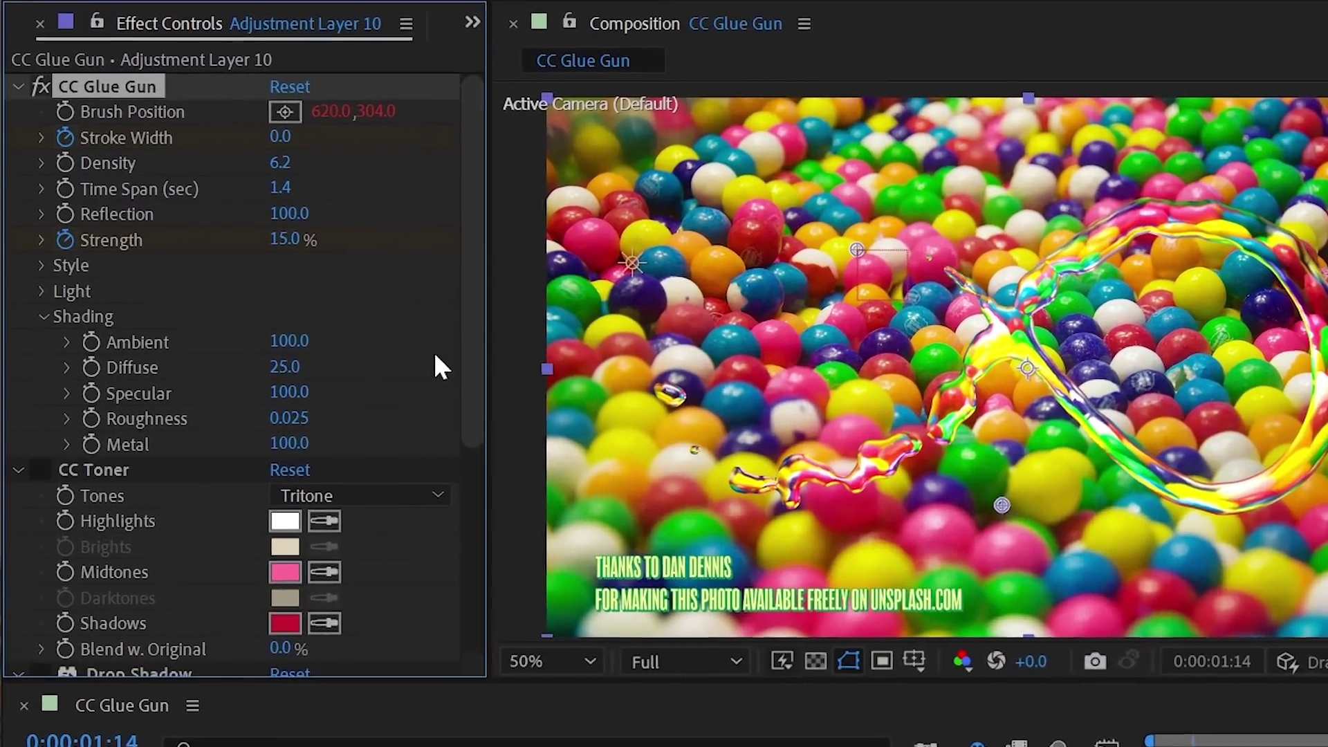
left_click(31, 258)
left_click(262, 336)
left_click(281, 355)
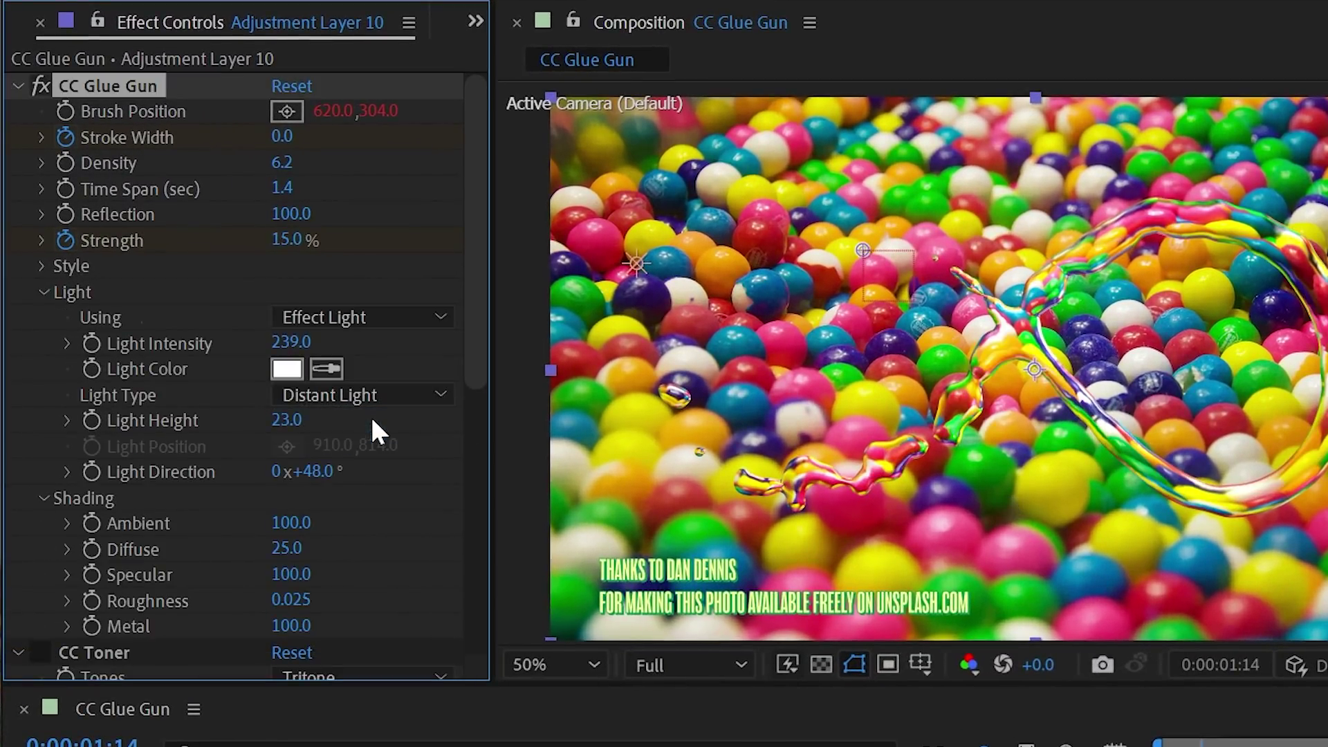
left_click(44, 292)
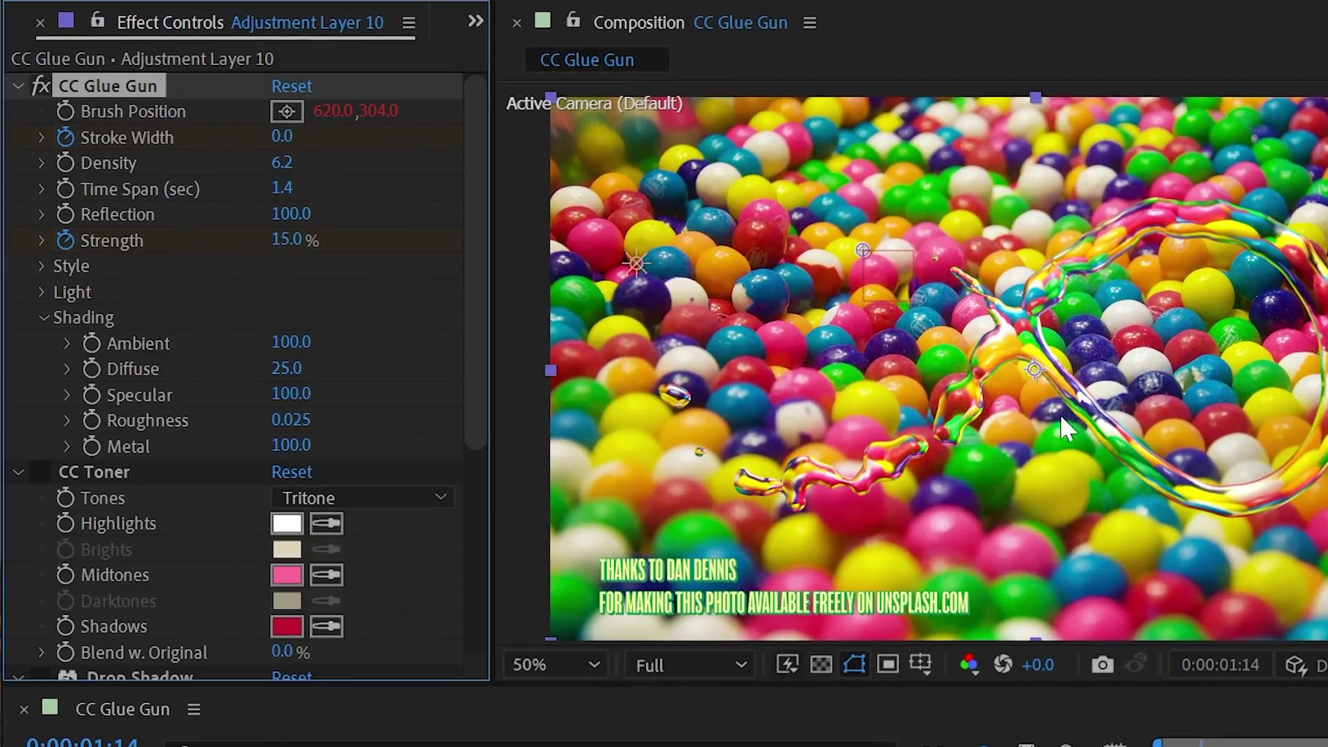
Try different Ambient, Diffuse and Specular shading values on the glue stroke, restoring the original values
scroll(1076, 311, "up", 1)
left_click_drag(1325, 216, 1069, 318)
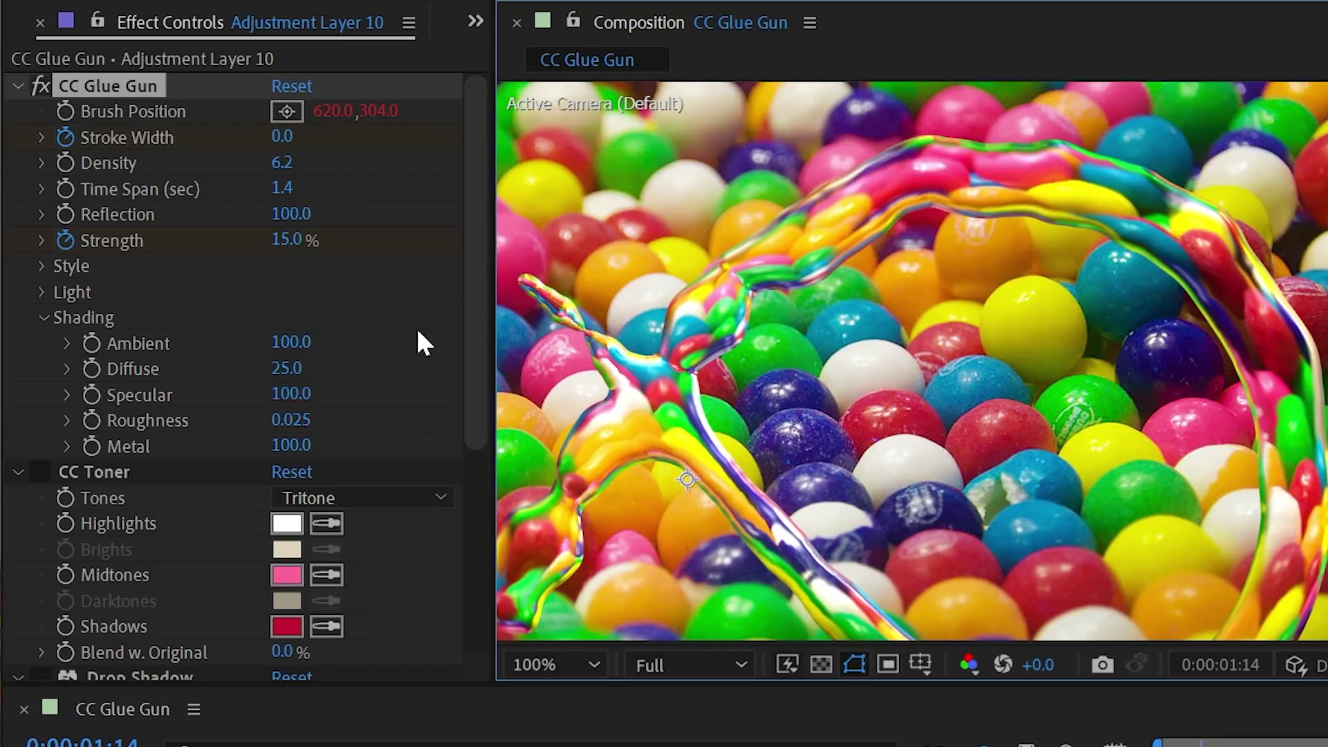
mouse_move(290, 341)
left_mouse_down()
mouse_move(72, 344)
mouse_move(180, 346)
mouse_move(48, 365)
mouse_move(148, 372)
mouse_move(41, 379)
mouse_move(302, 396)
mouse_move(373, 365)
mouse_move(344, 365)
mouse_move(373, 373)
mouse_move(311, 353)
mouse_move(190, 353)
left_mouse_up()
left_click_drag(288, 370, 409, 362)
left_click_drag(296, 343, 357, 332)
key("ctrl+z")
key("ctrl+z")
key("ctrl+z")
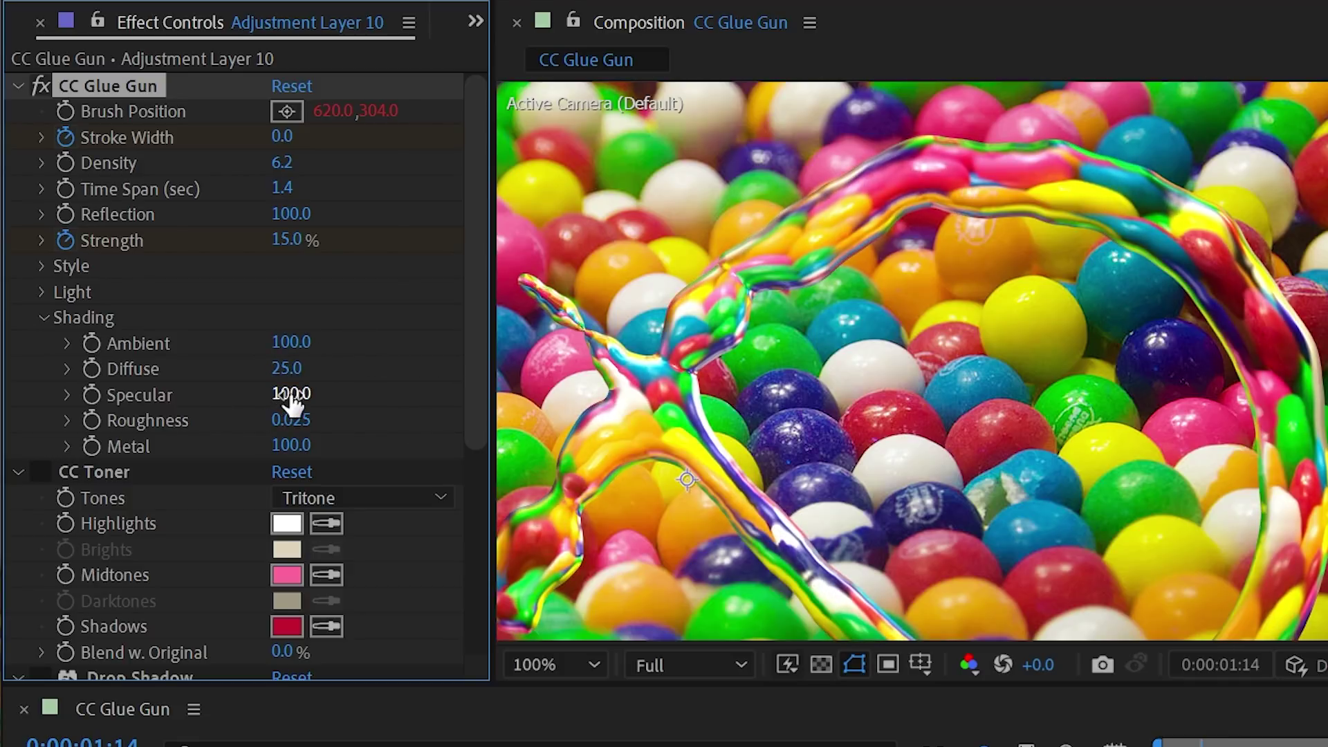
left_click_drag(279, 393, 337, 418)
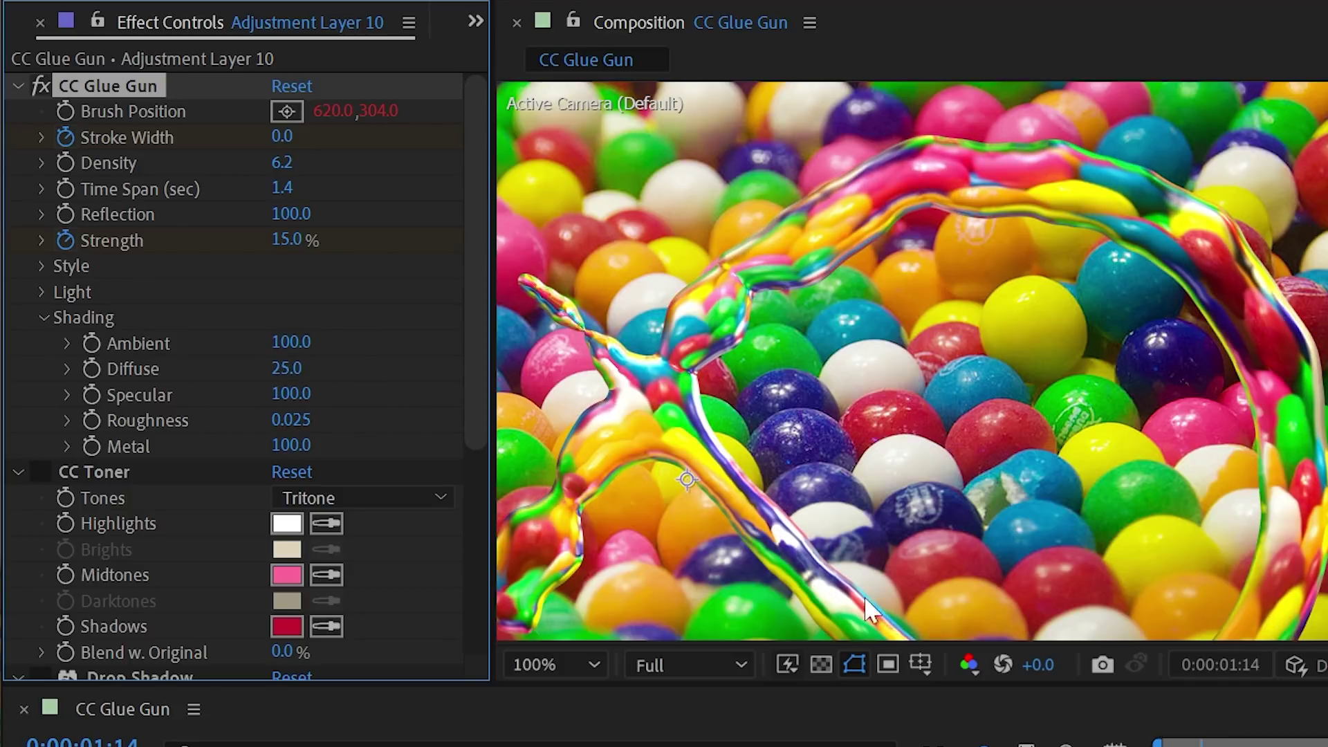
Try different Specular, Roughness (0.321) and Metal shading values on the glue stroke, restore the originals and collapse the Shading group
scroll(869, 483, "down", 3)
left_click_drag(299, 395, 208, 380)
left_click_drag(287, 394, 373, 409)
left_click_drag(290, 420, 779, 439)
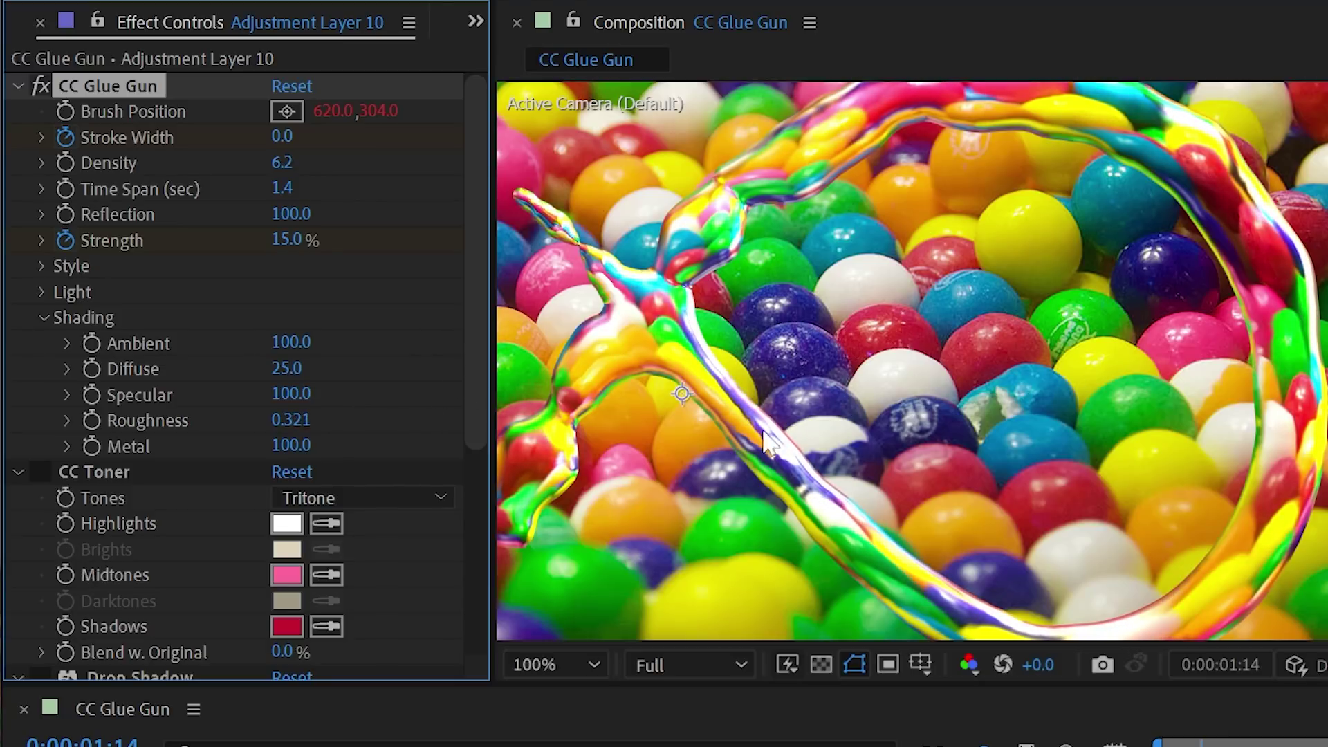
key("ctrl+z")
left_click_drag(291, 445, 72, 421)
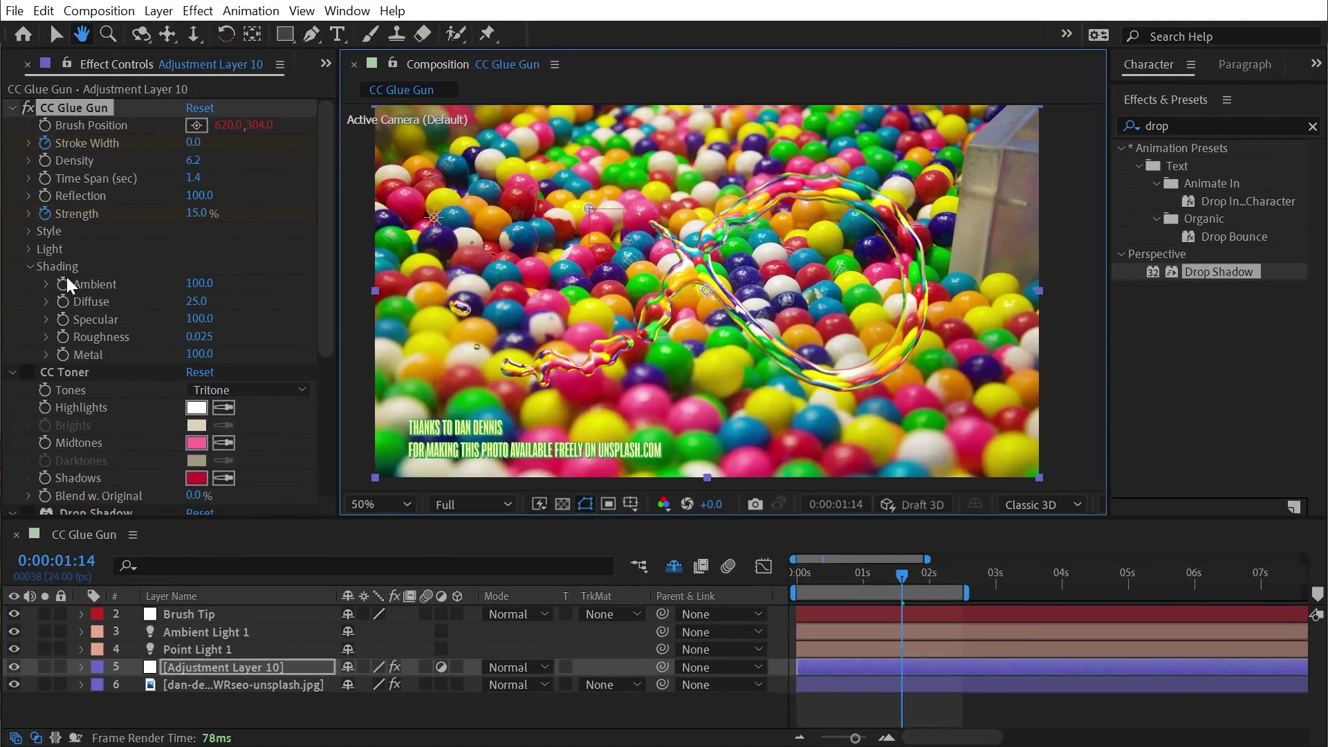
key("v")
left_click(30, 266)
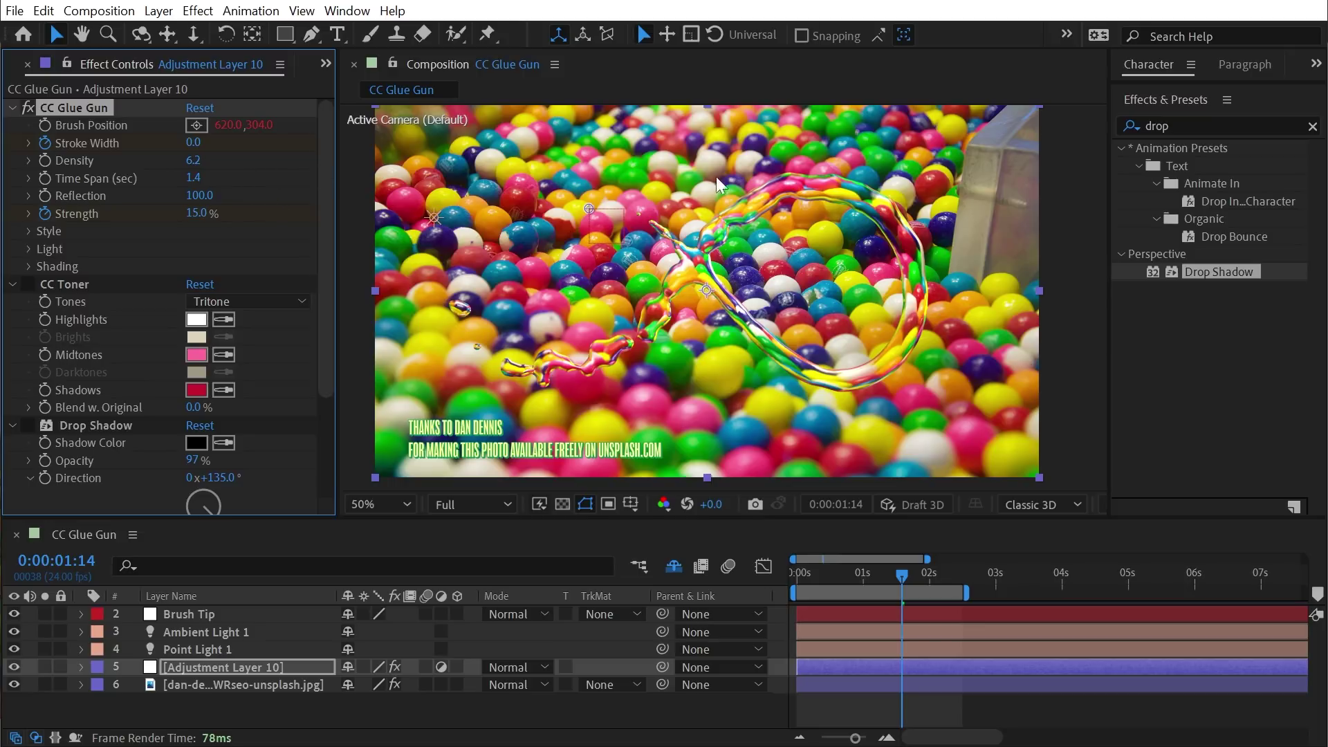
Preview the untoned glue stroke animation from the first frame
left_click_drag(861, 575, 771, 581)
key("space")
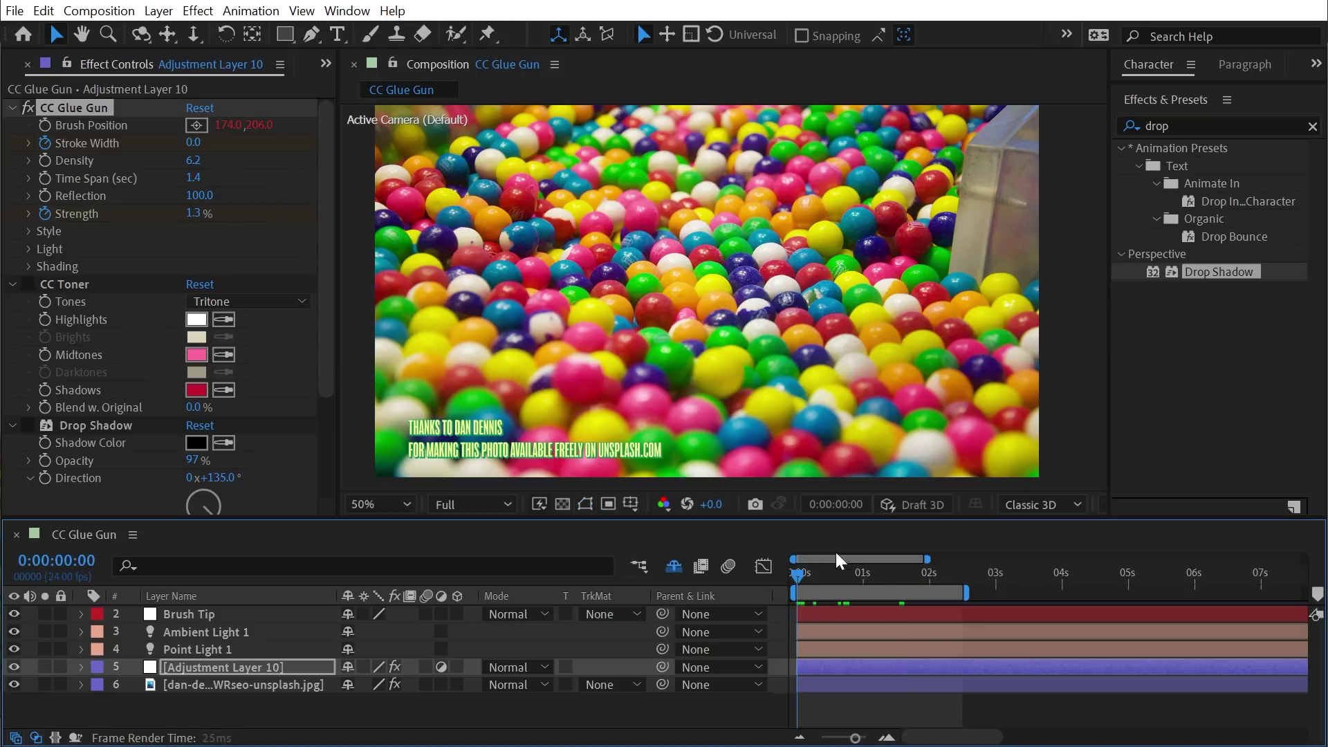
Move the current time to 0:00:01:16 and turn the CC Toner effect back on for Adjustment Layer 10
left_click_drag(883, 574, 898, 559)
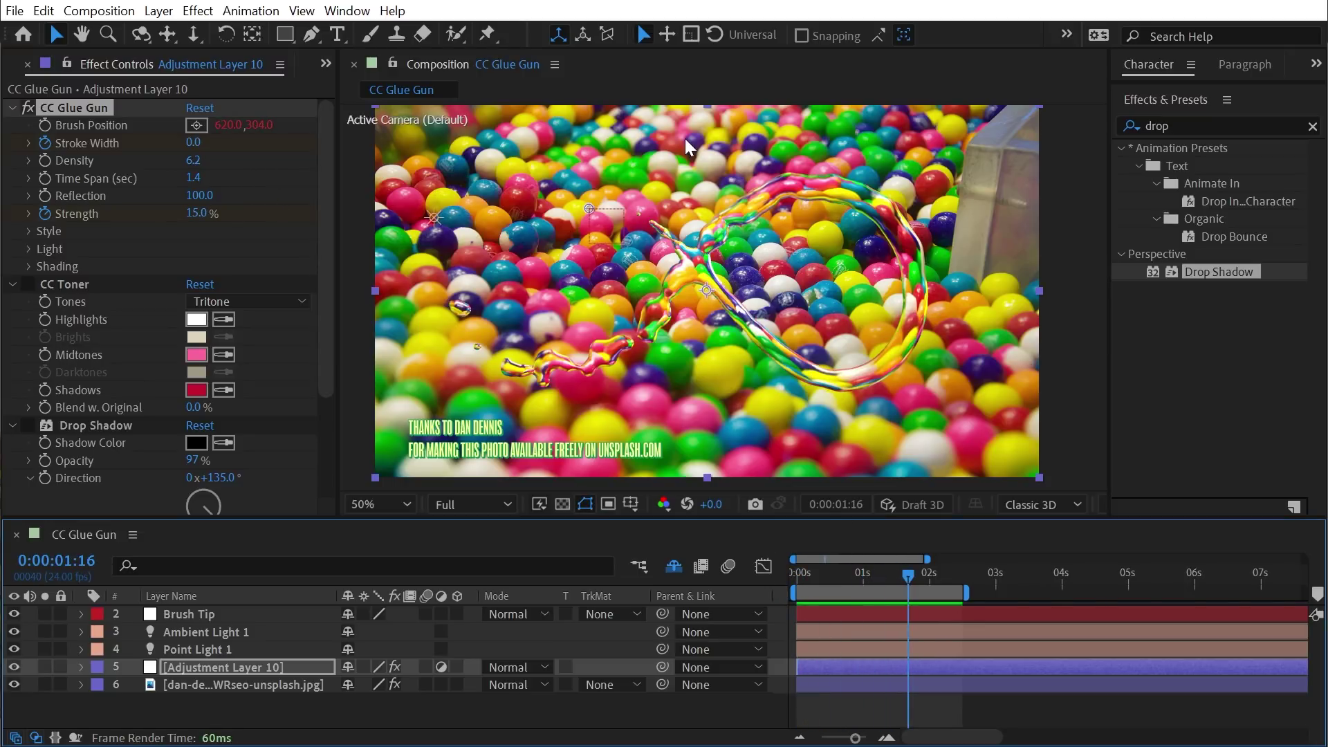
left_click(28, 284)
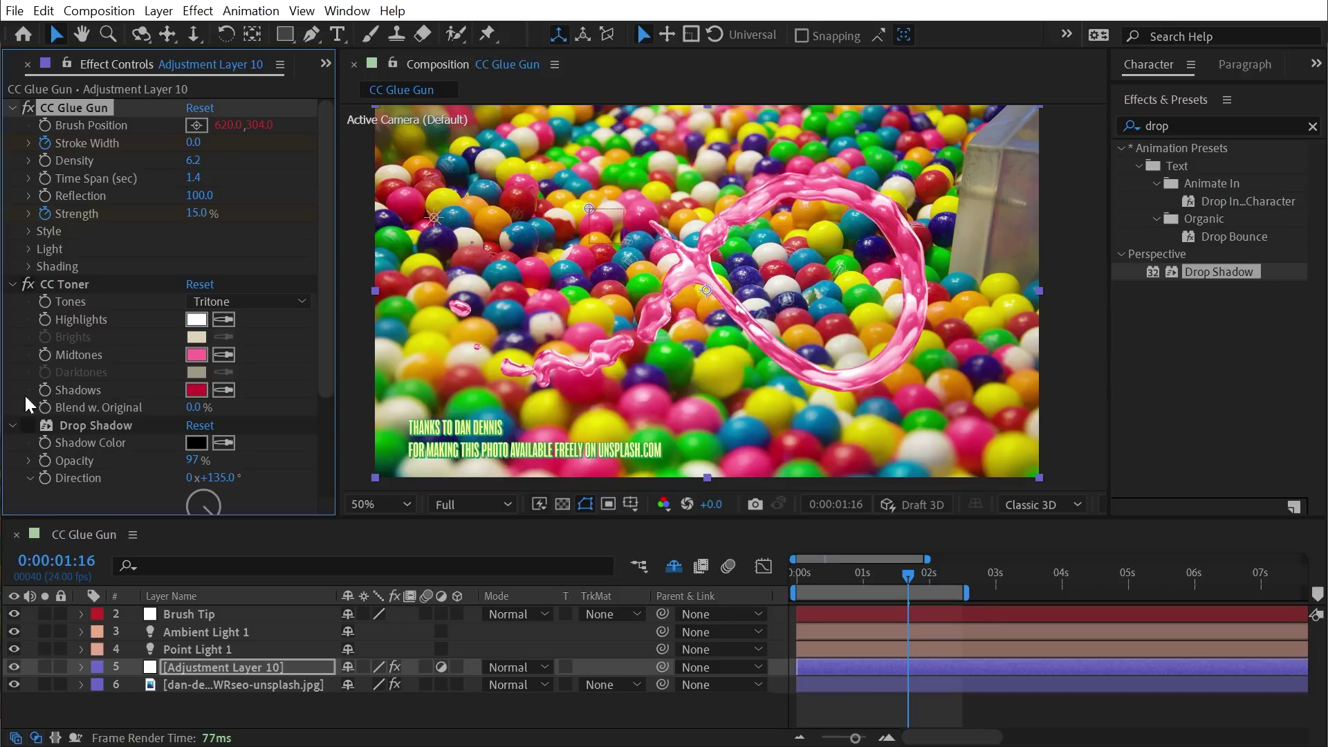